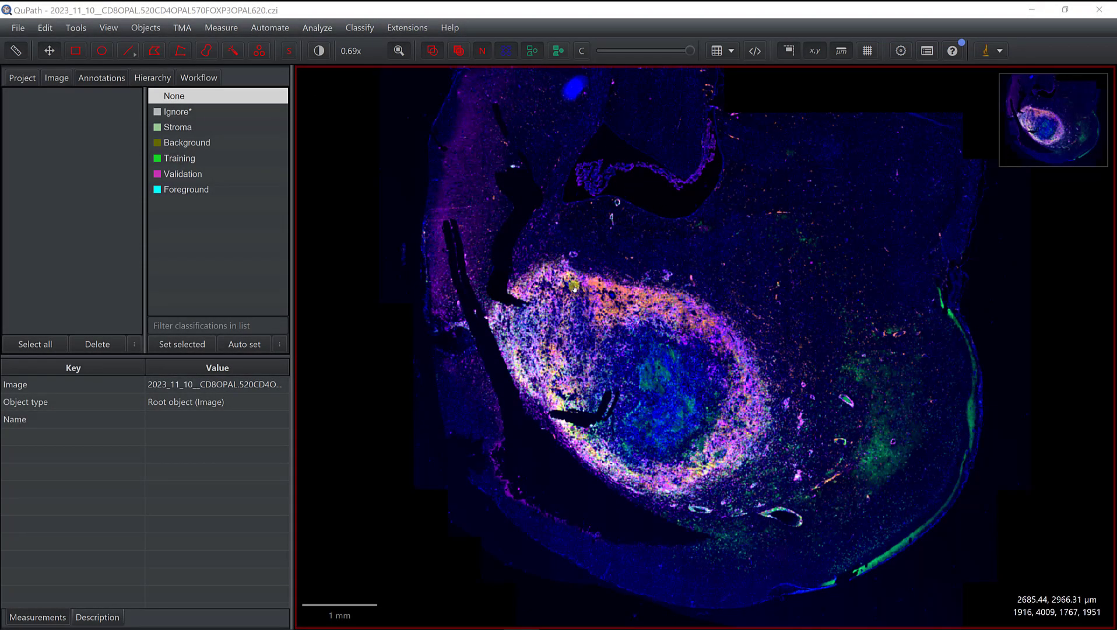
- Outline the tissue around the bright ring and the area beside it as a rough annotation with the Wand tool
left_click(233, 53)
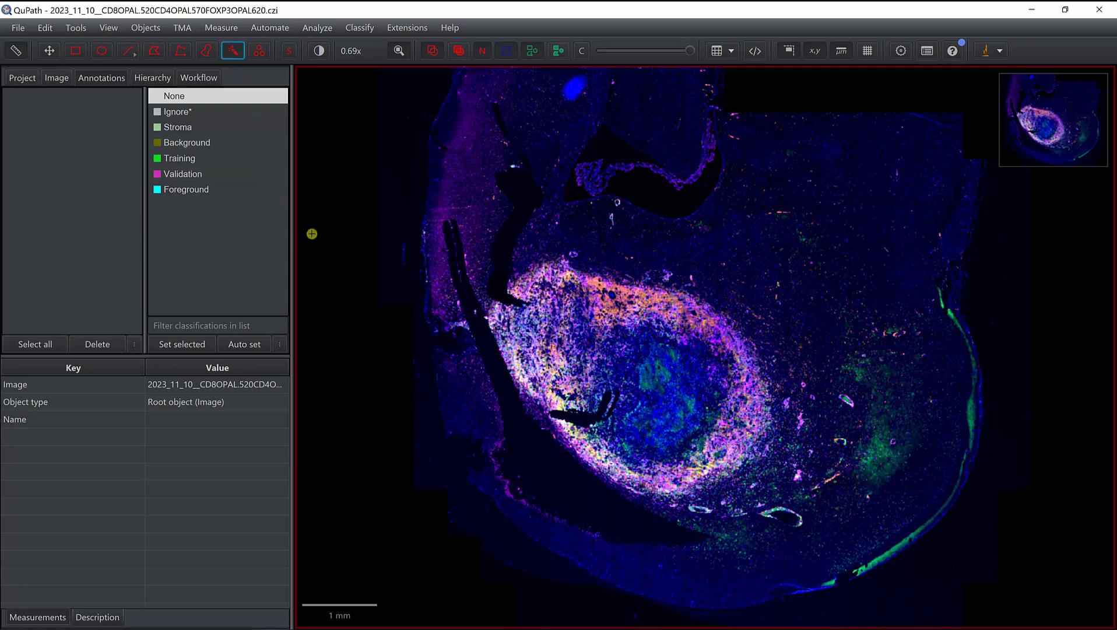
scroll(701, 279, "down", 1)
scroll(701, 279, "down", 2)
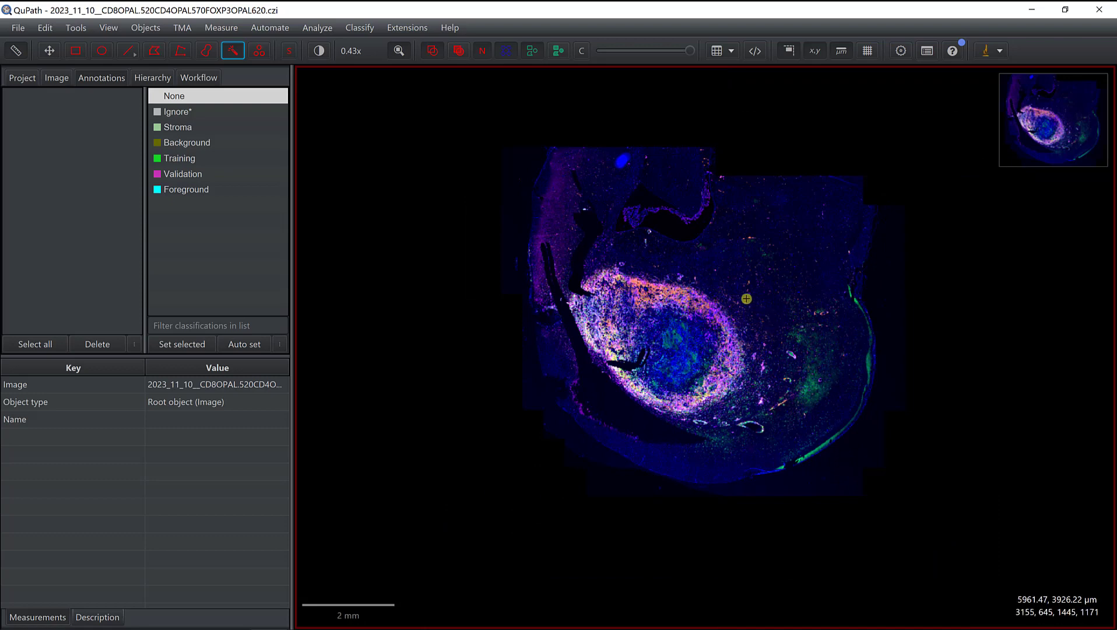
scroll(735, 297, "down", 1)
mouse_move(732, 291)
left_mouse_down()
mouse_move(720, 321)
mouse_move(663, 323)
mouse_move(741, 284)
mouse_move(757, 237)
mouse_move(818, 221)
mouse_move(810, 263)
mouse_move(836, 328)
mouse_move(834, 295)
mouse_move(834, 345)
mouse_move(786, 377)
mouse_move(798, 291)
mouse_move(775, 338)
mouse_move(707, 329)
mouse_move(742, 340)
mouse_move(761, 306)
left_mouse_up()
scroll(793, 298, "down", 1)
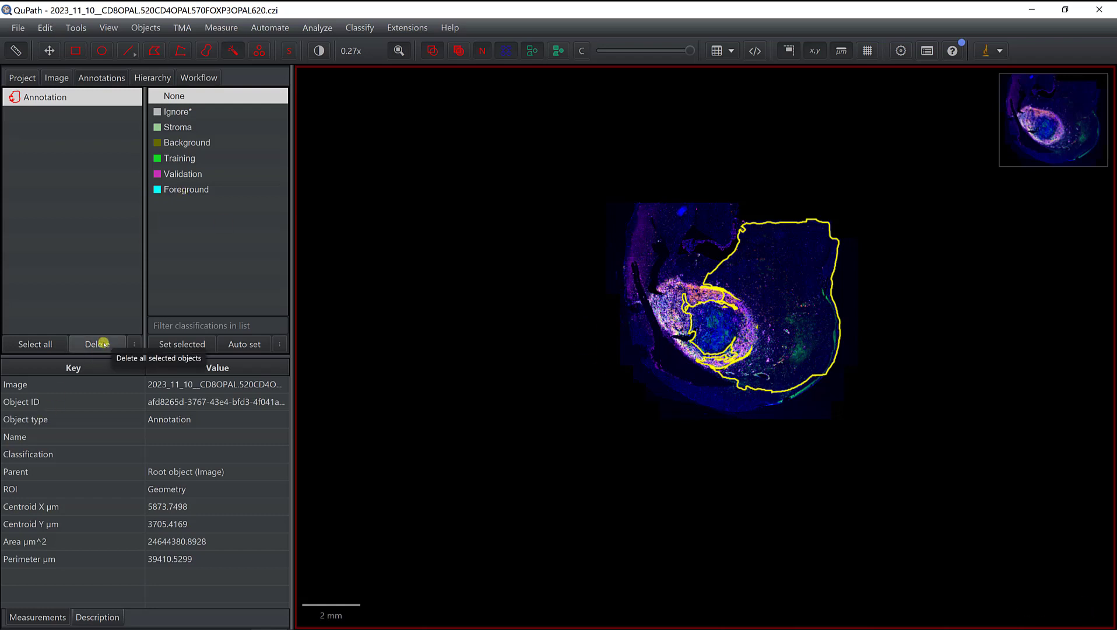
- Delete the wand-drawn annotation
left_click(104, 343)
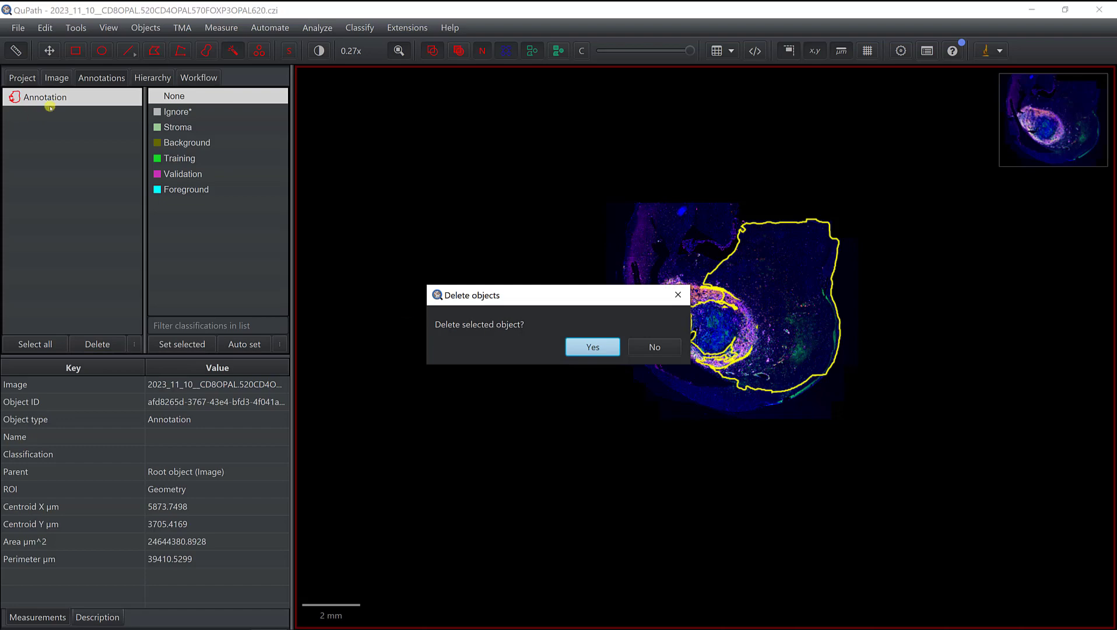
left_click(592, 346)
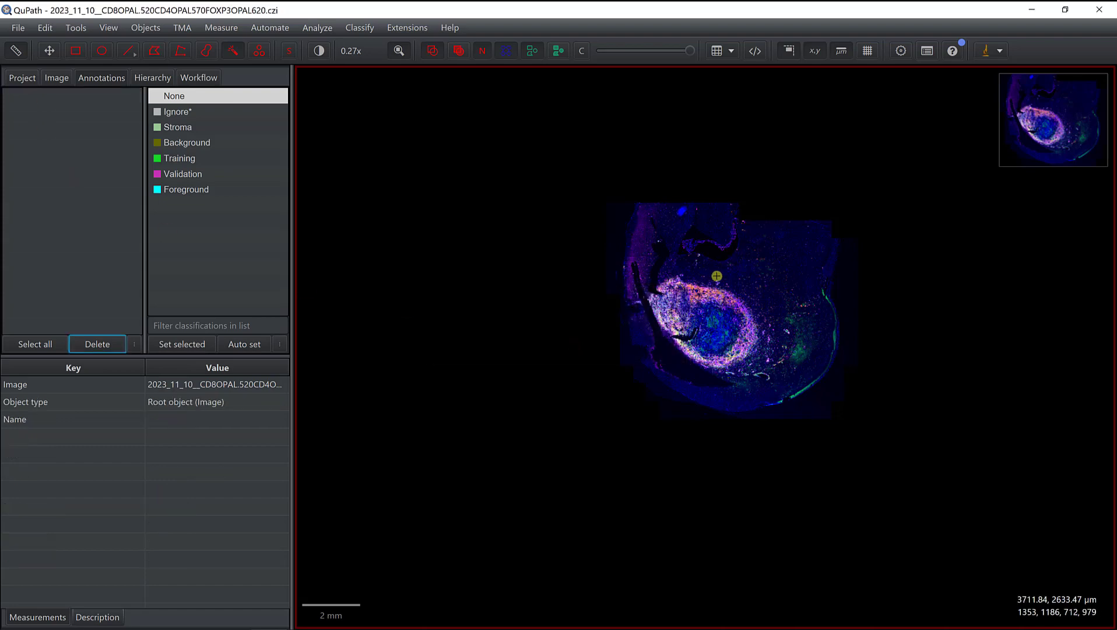
scroll(760, 282, "up", 5)
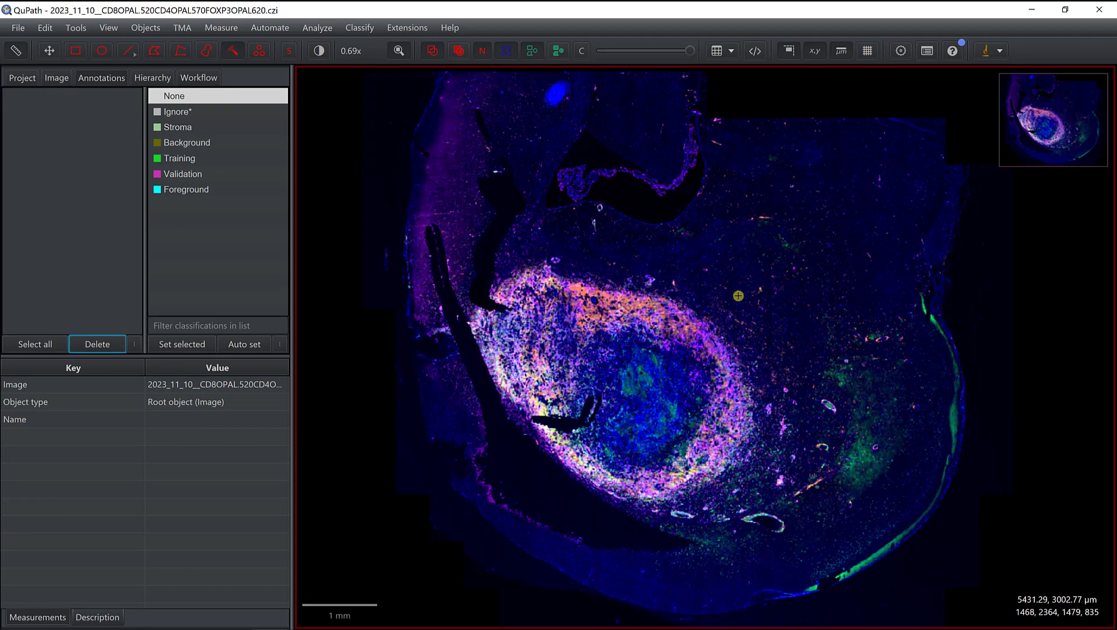
scroll(600, 220, "down", 1)
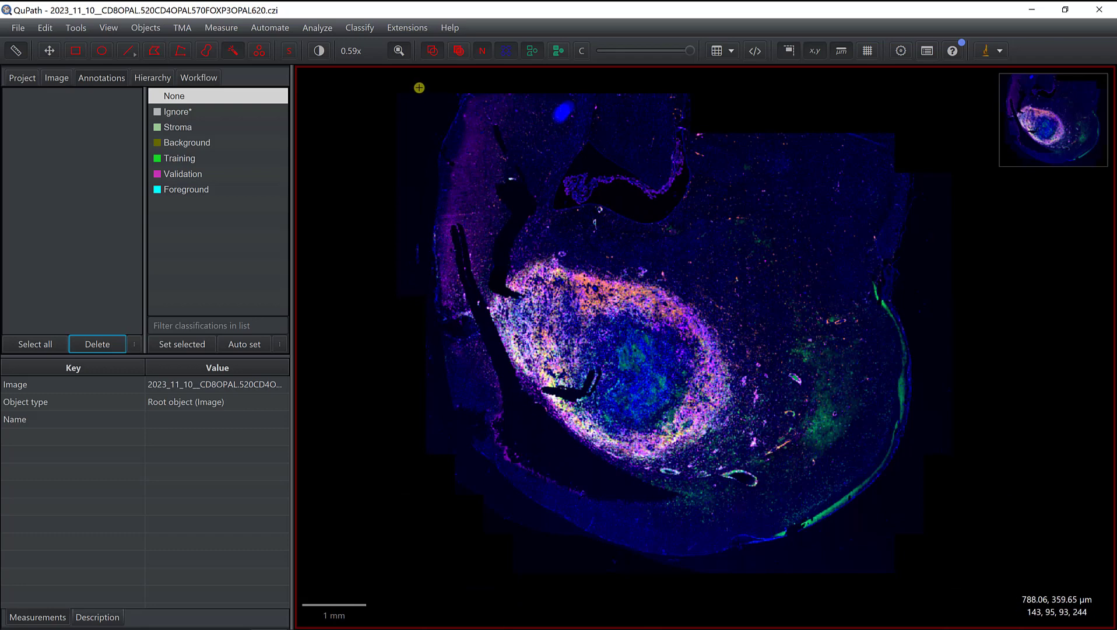
- Create a pixel thresholder at Extremely low (22.03 µm/px) resolution, using Average channels and a smoothing sigma of 2
left_click(356, 26)
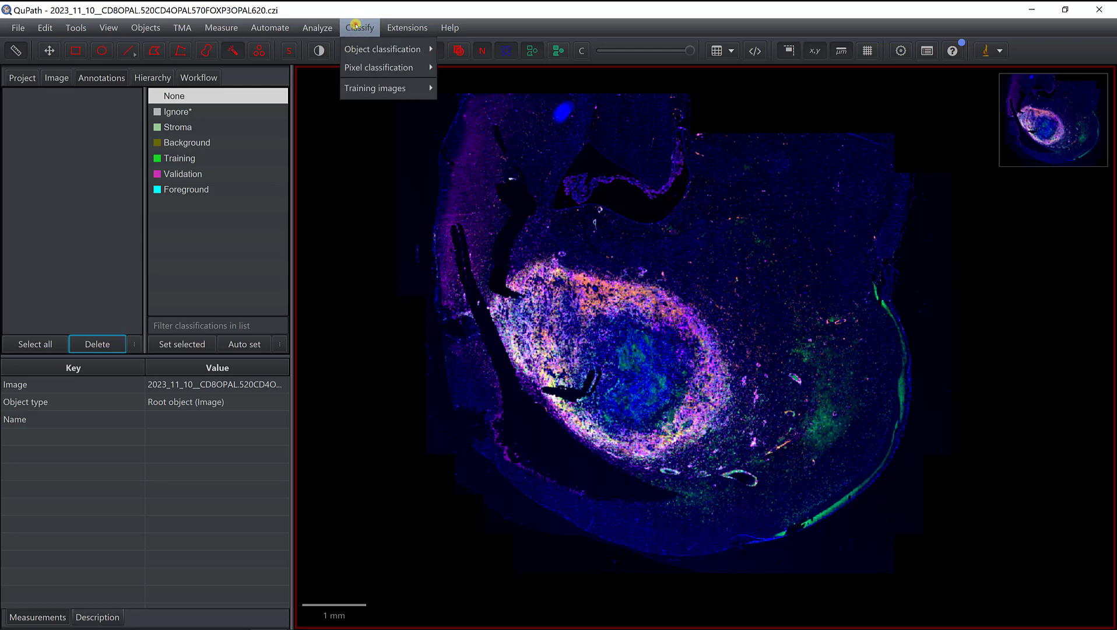
mouse_move(369, 68)
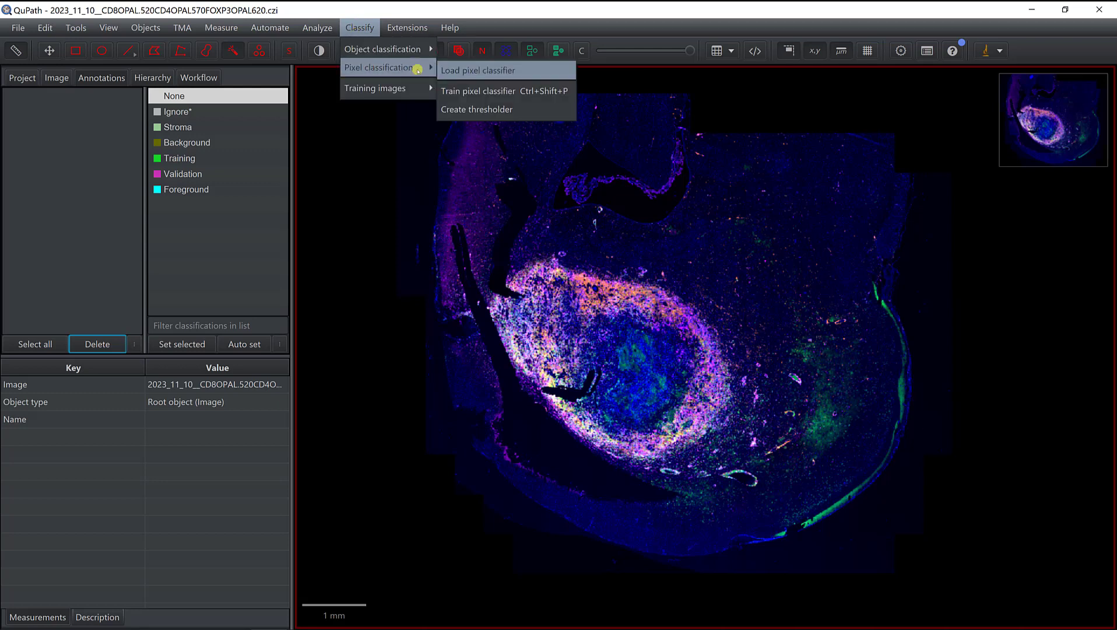
left_click(481, 109)
left_click_drag(552, 123, 253, 279)
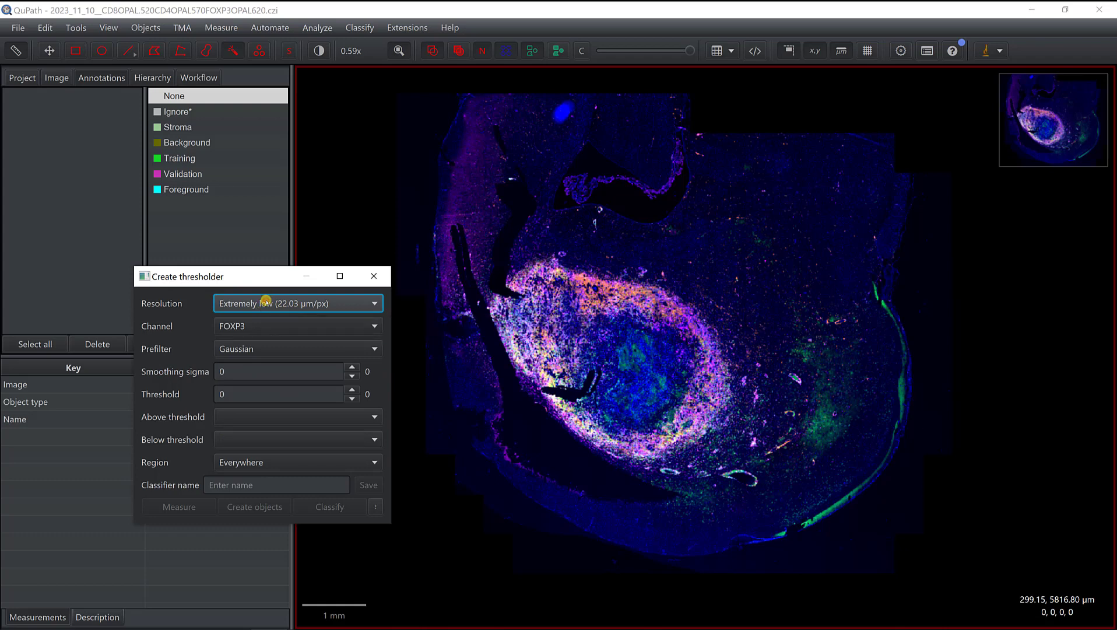
left_click(262, 302)
left_click(266, 301)
left_click(261, 327)
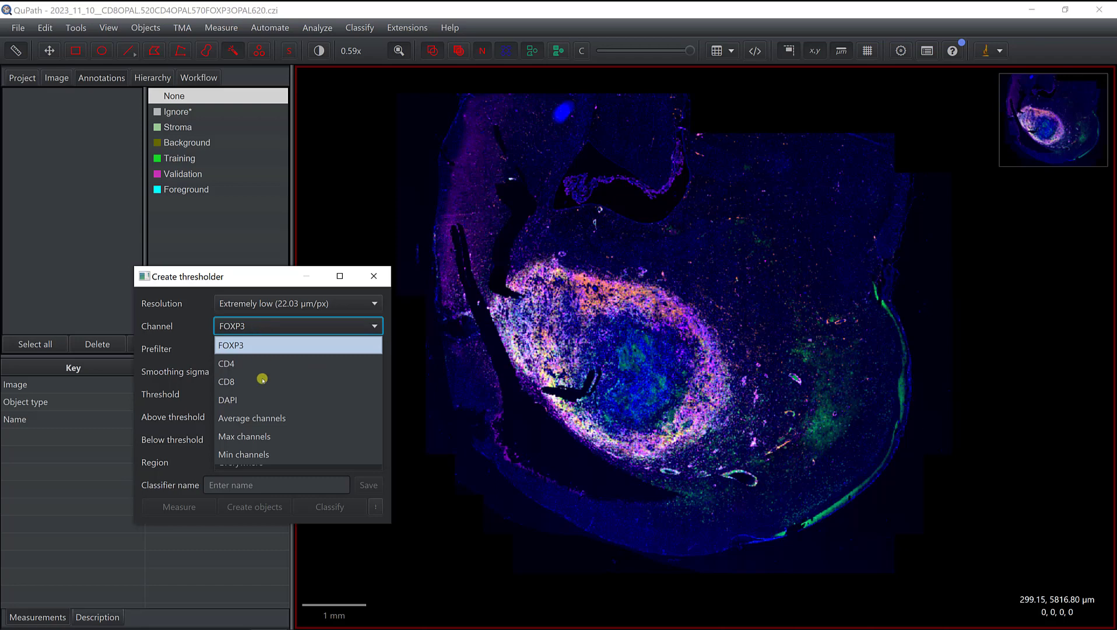
left_click(264, 417)
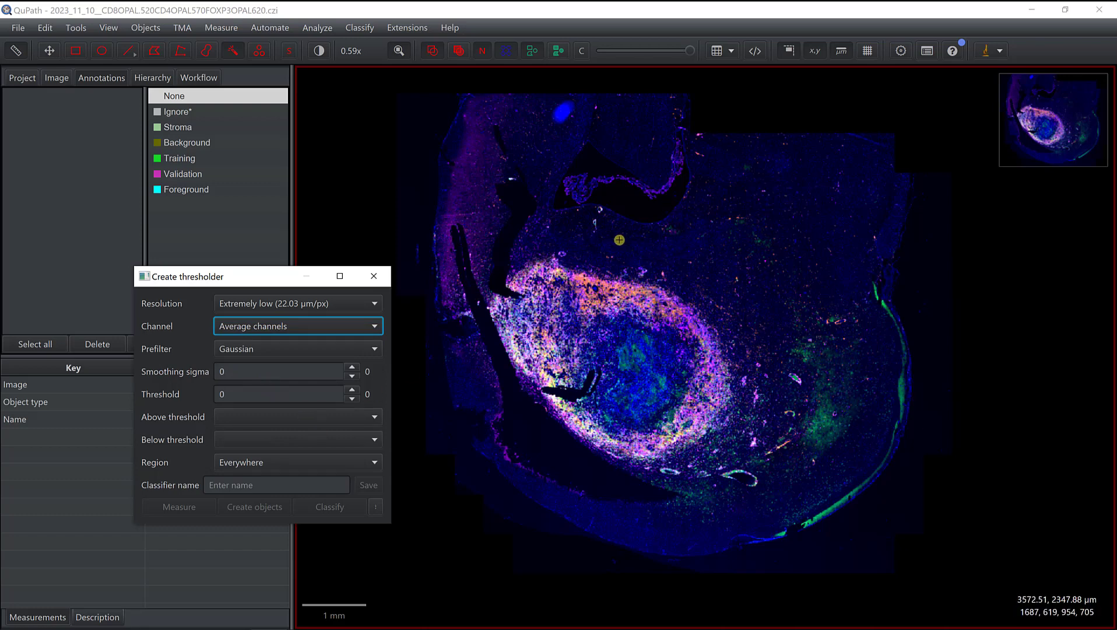
double_click(262, 370)
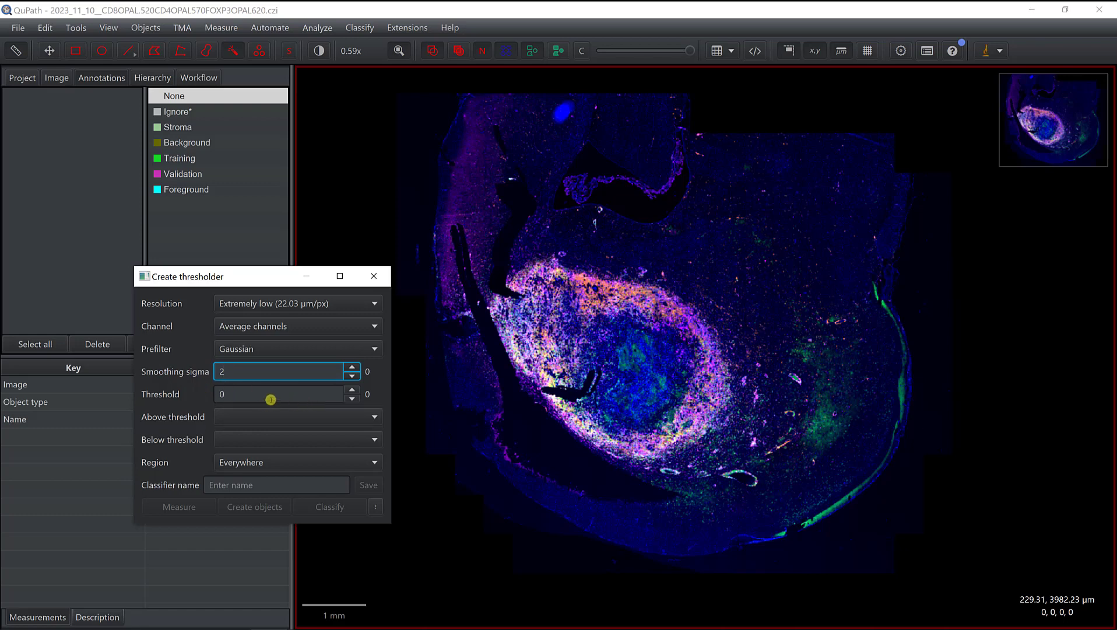
- Add a new classification named Tissue to the class list
left_click_drag(230, 279, 459, 238)
right_click(197, 253)
mouse_move(204, 260)
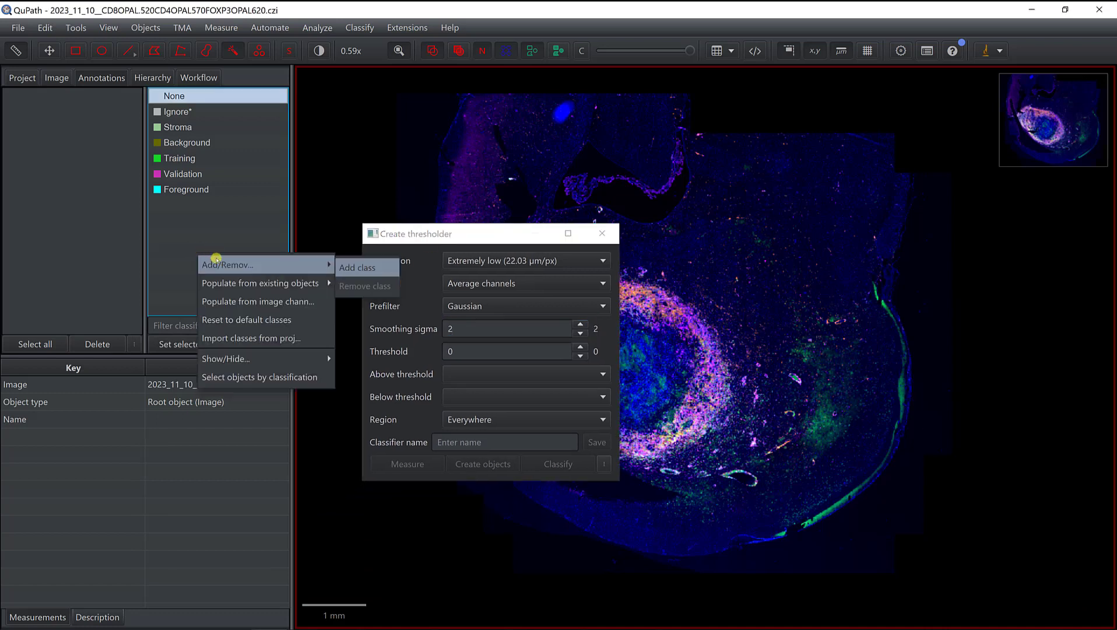
left_click(349, 264)
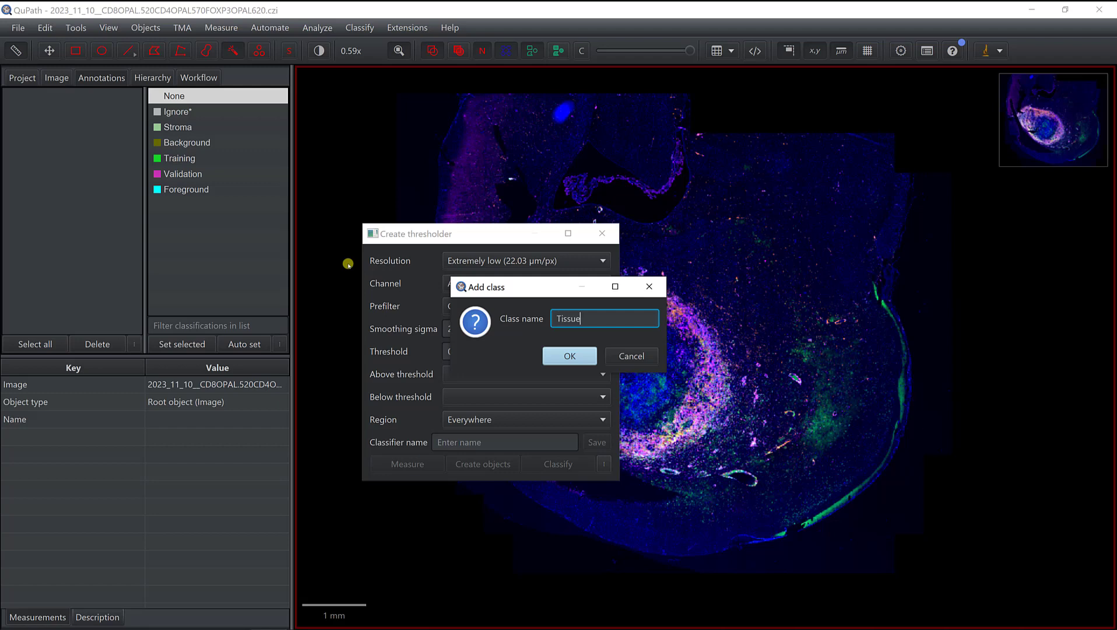
left_click(589, 352)
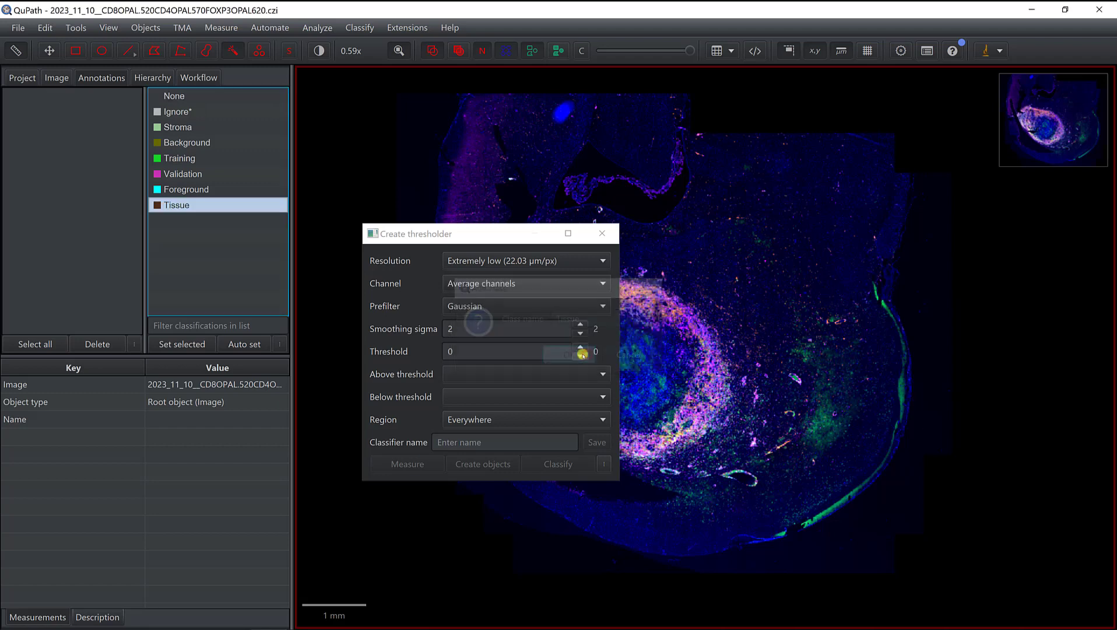
- Assign the Tissue class to pixels above the threshold
left_click_drag(486, 237, 240, 183)
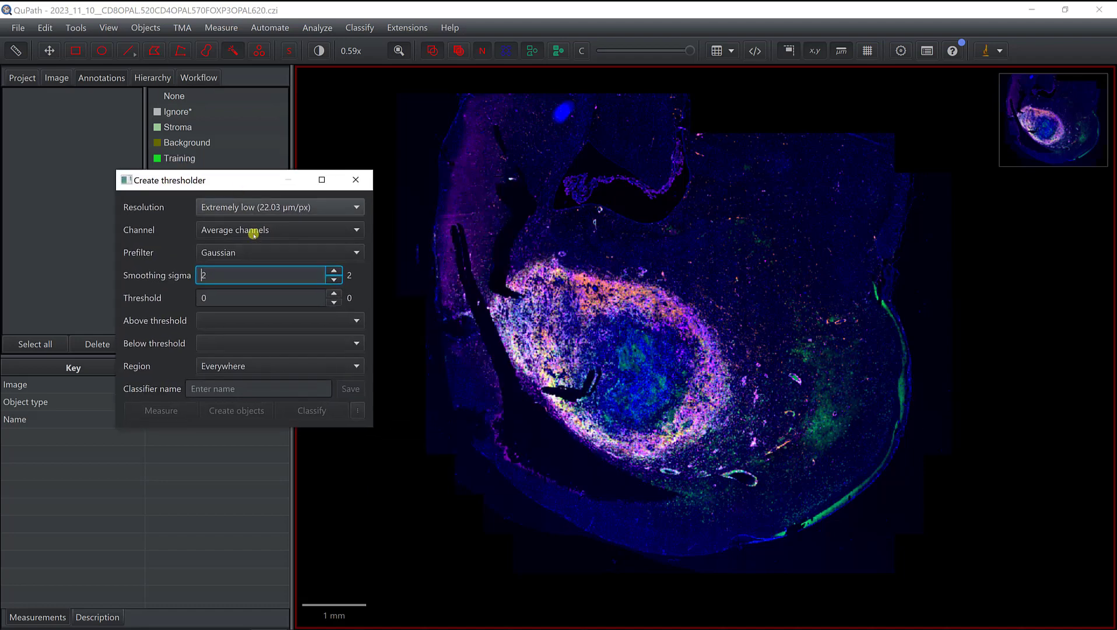
left_click(262, 322)
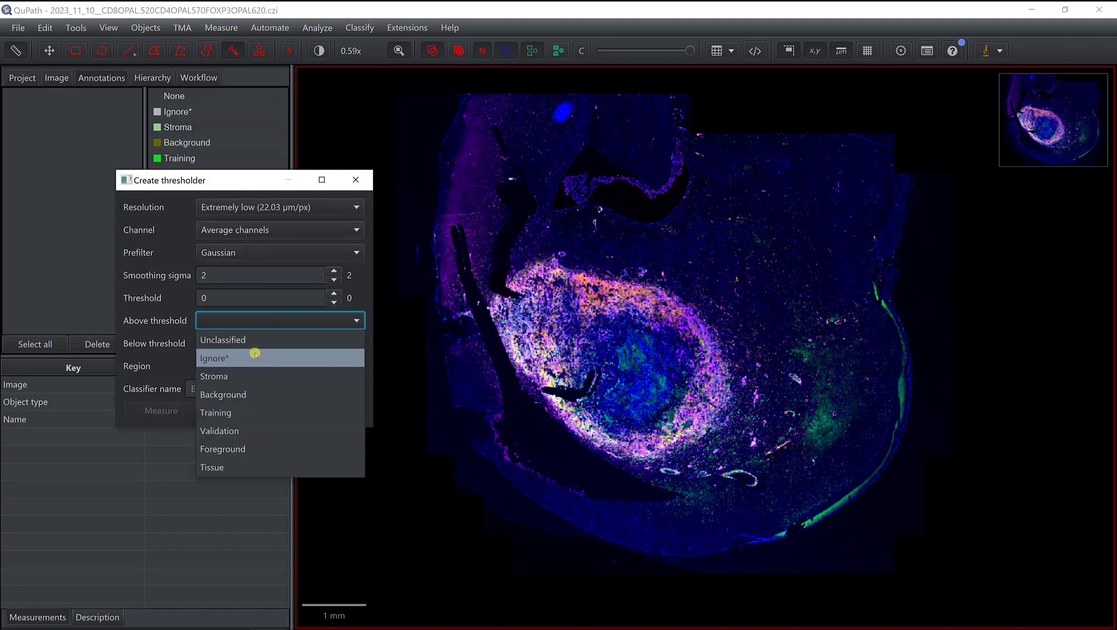
left_click(226, 468)
- Set the threshold to 10 and display the classification overlay on the image
left_click(232, 299)
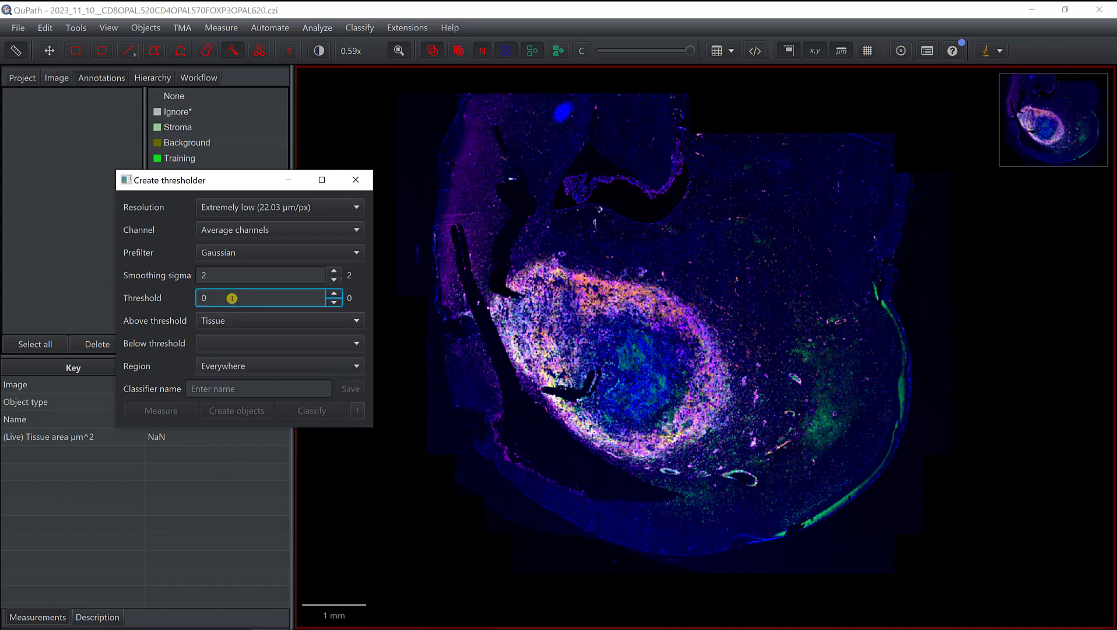
double_click(232, 298)
left_click_drag(213, 180, 173, 186)
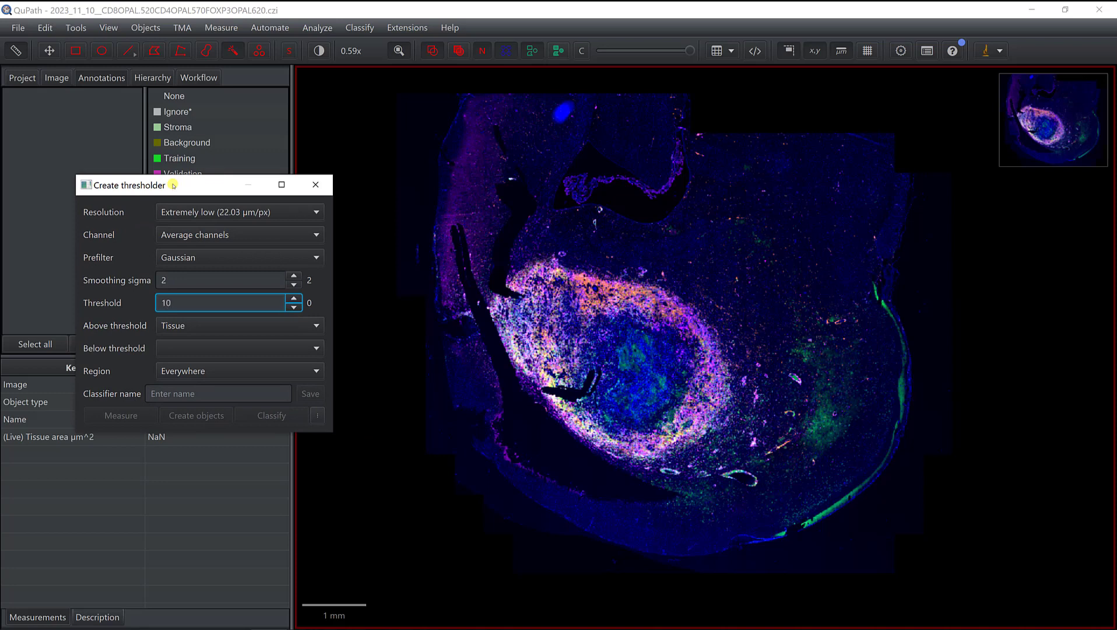
key("Tab")
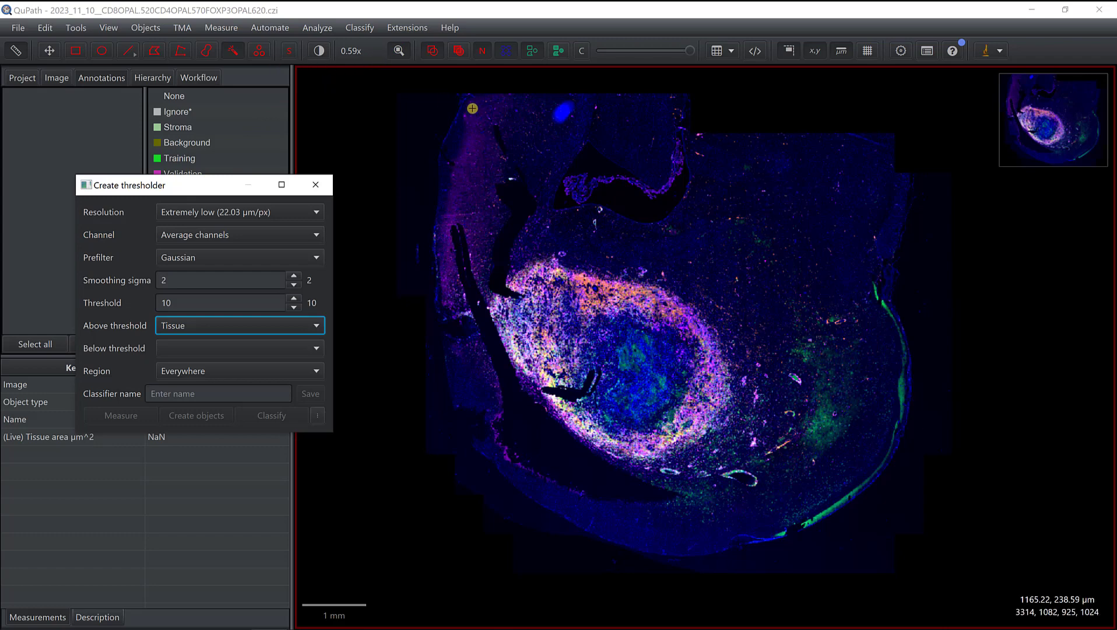
left_click(581, 51)
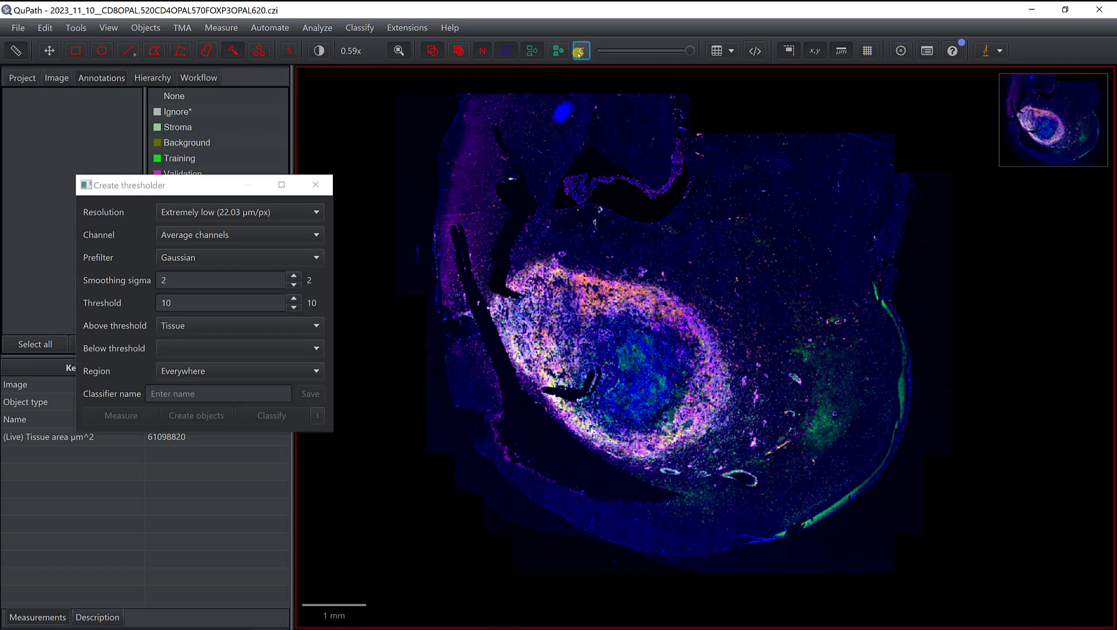
left_click(582, 52)
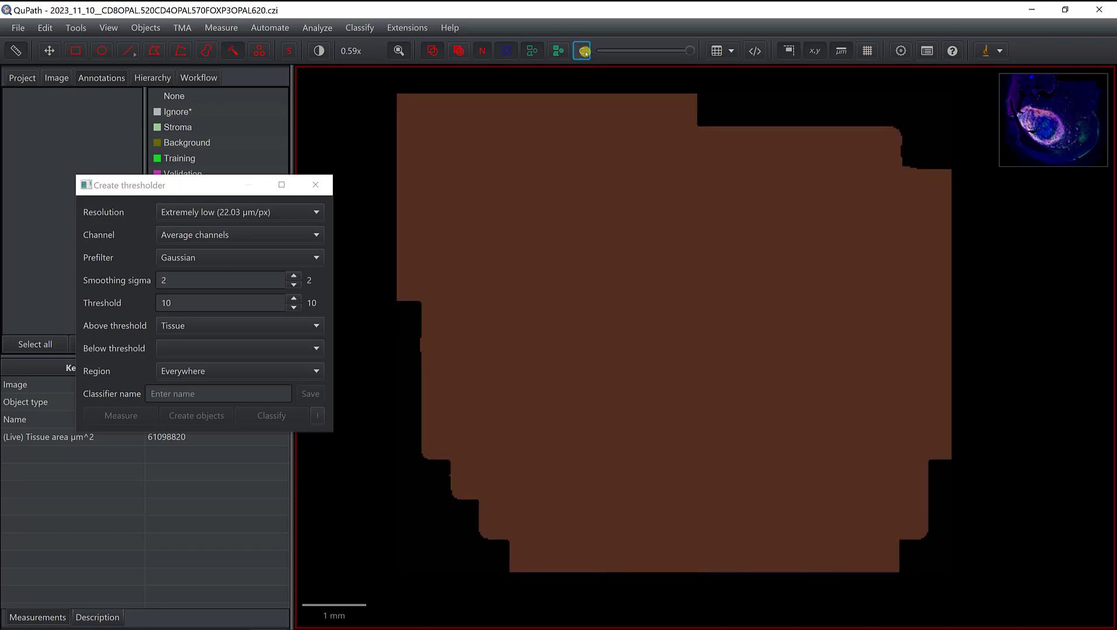
- Set the threshold to 1000, reduce it to 700, and compare the classification overlay with the underlying tissue
left_click(222, 306)
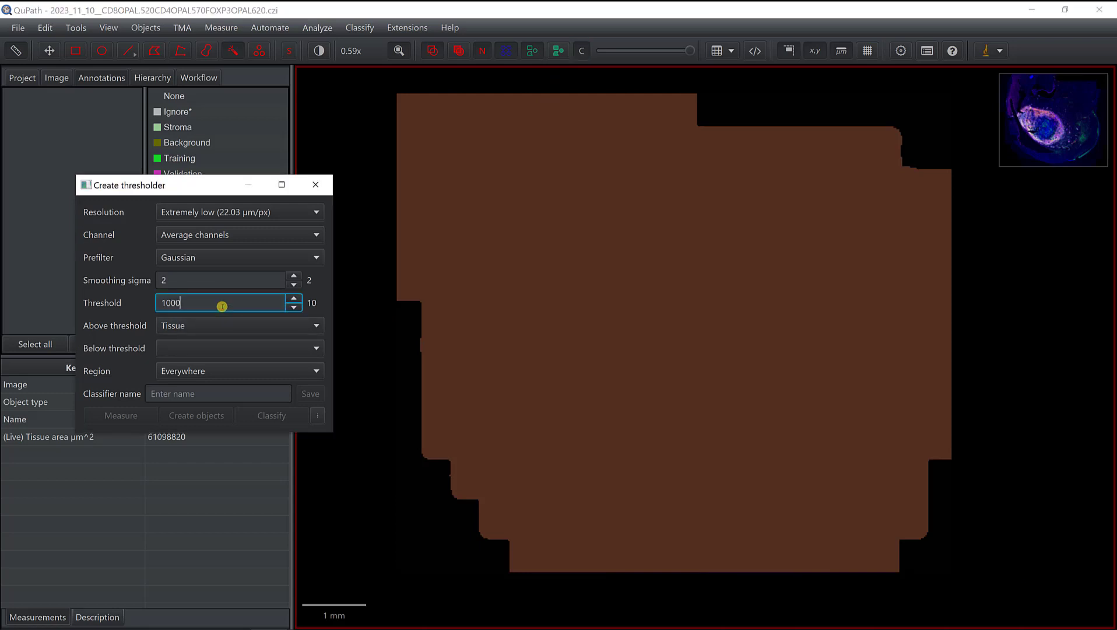
type("00")
key("Return")
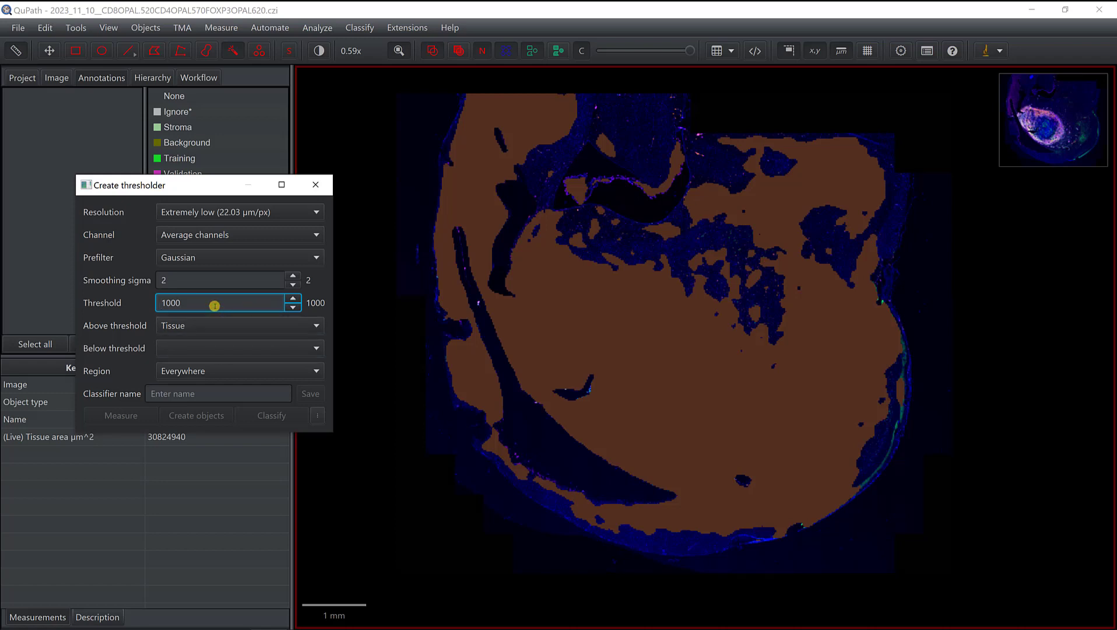
key("Return")
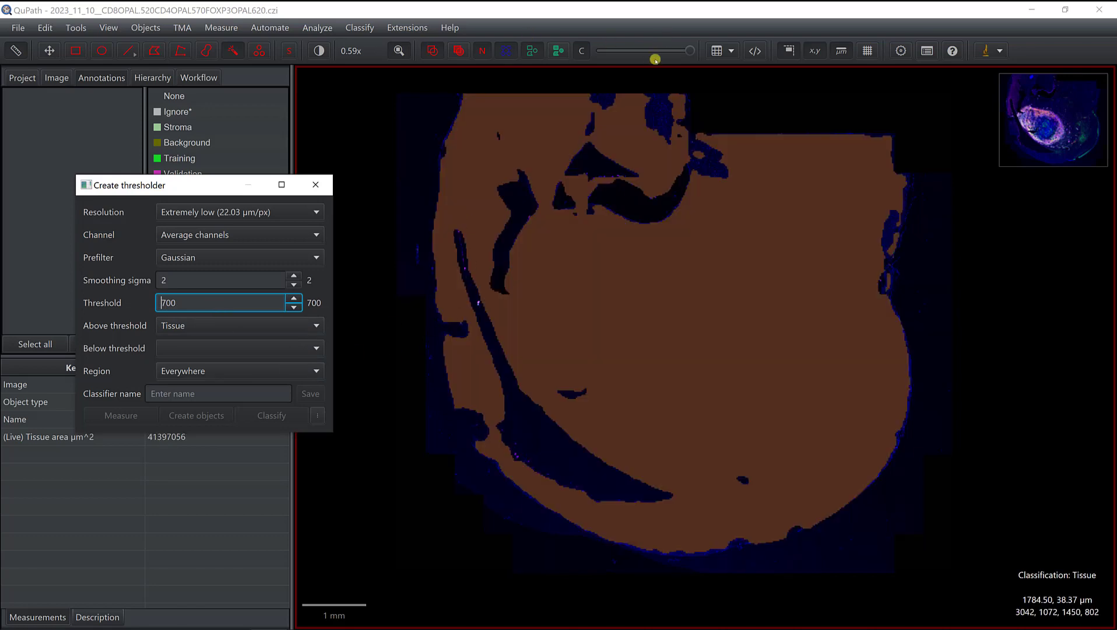
left_click(582, 54)
left_click(581, 53)
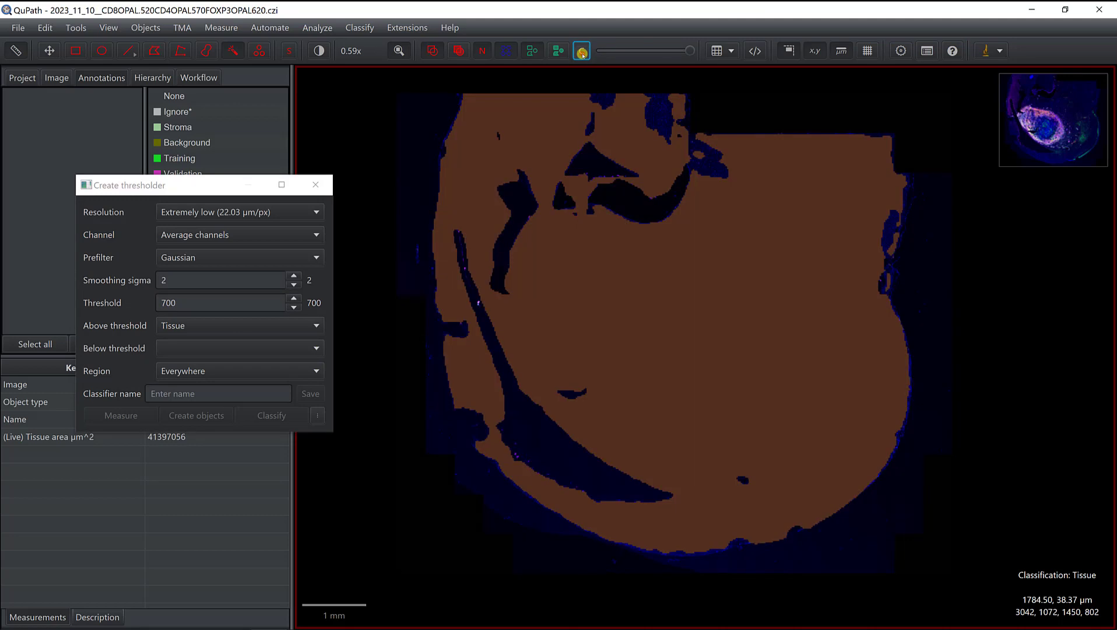
left_click(582, 53)
left_click(582, 53)
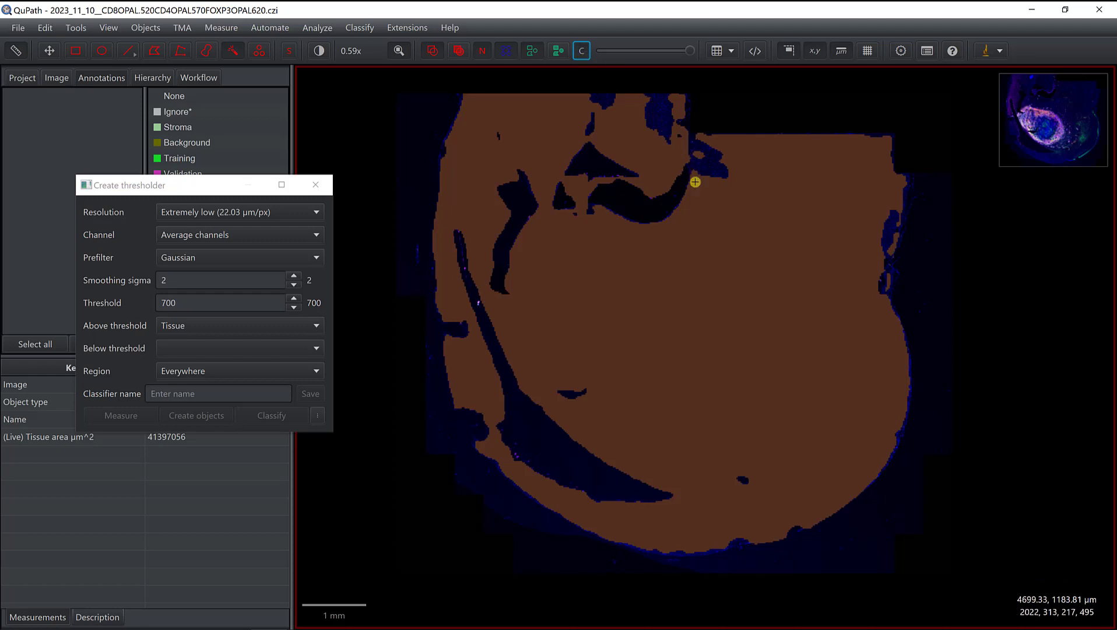
- Set the thresholder's smoothing sigma to 3
left_click(218, 285)
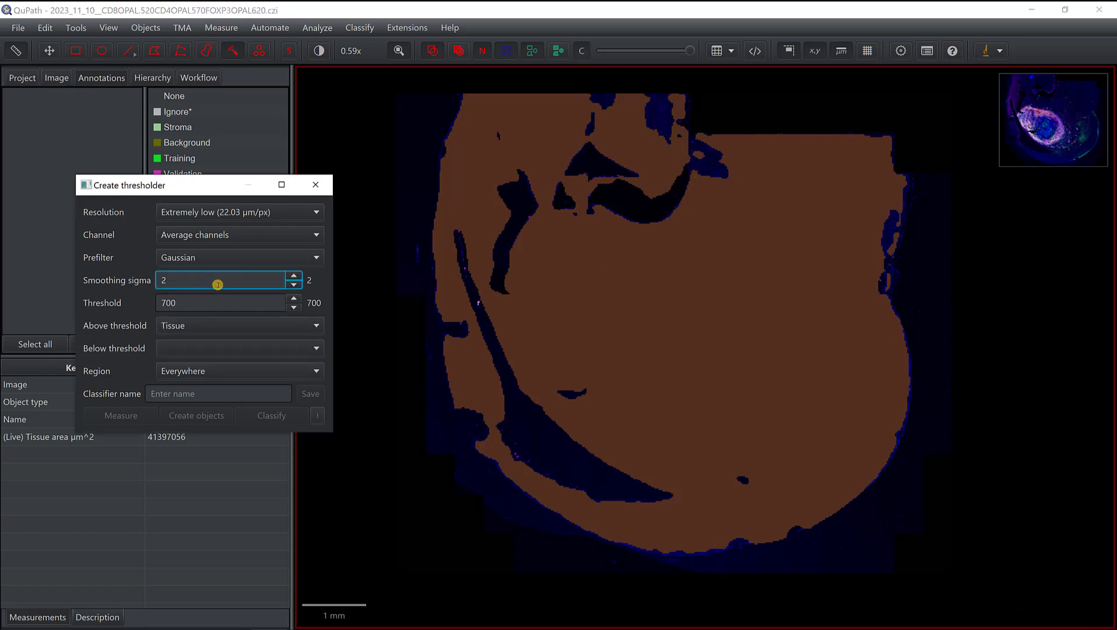
left_click_drag(218, 284, 151, 281)
key("Return")
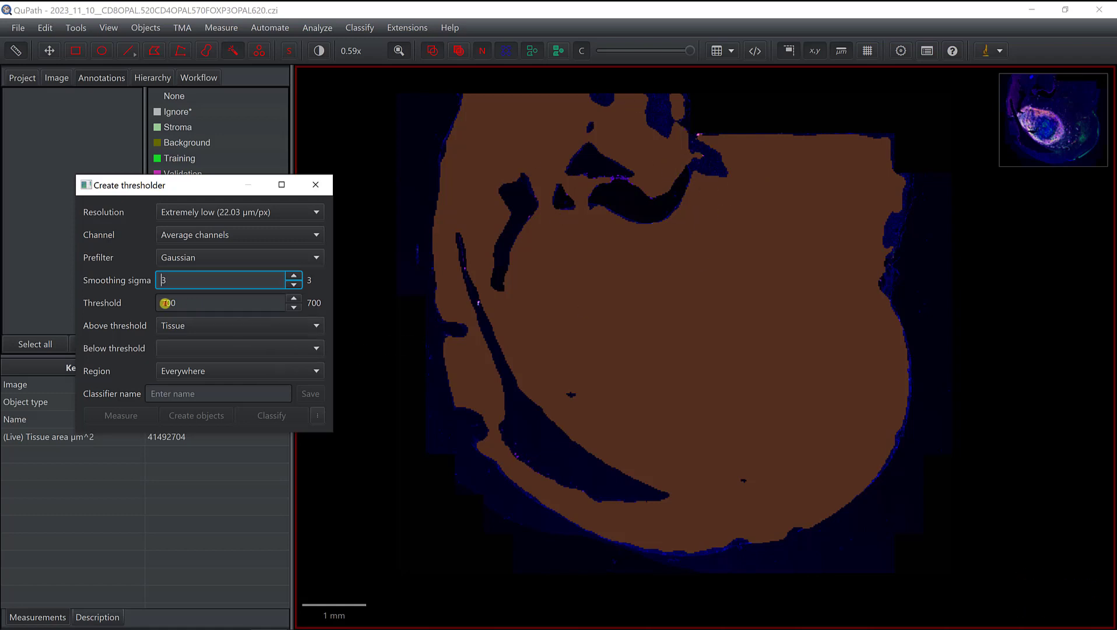
- Set the threshold to 500 and check the classification overlay against the underlying tissue
left_click(165, 303)
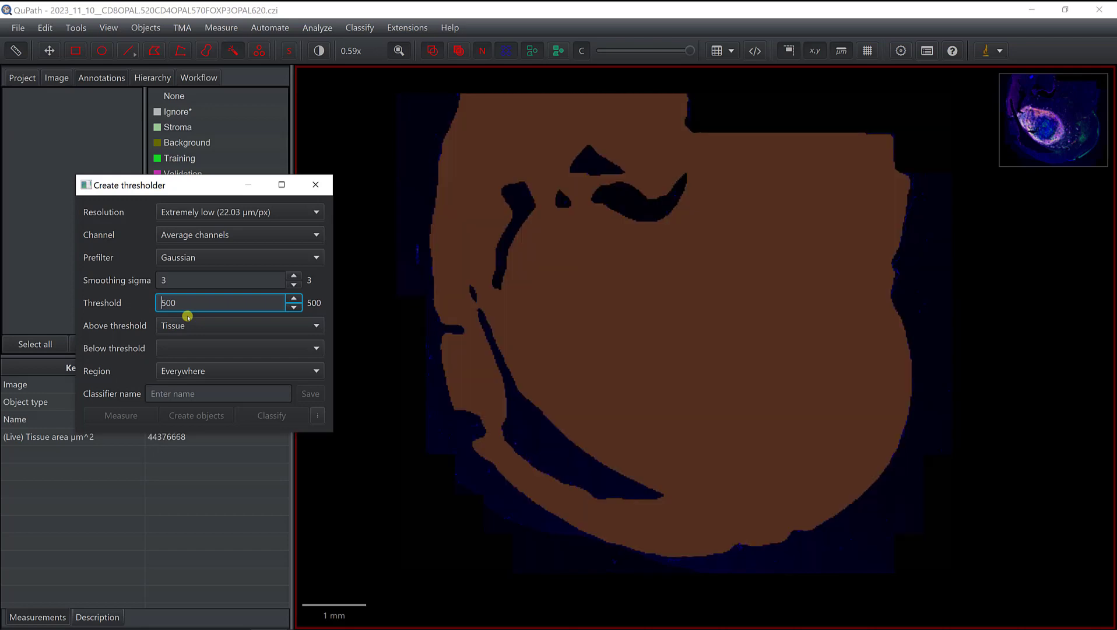
left_click(581, 50)
left_click(579, 52)
left_click(579, 53)
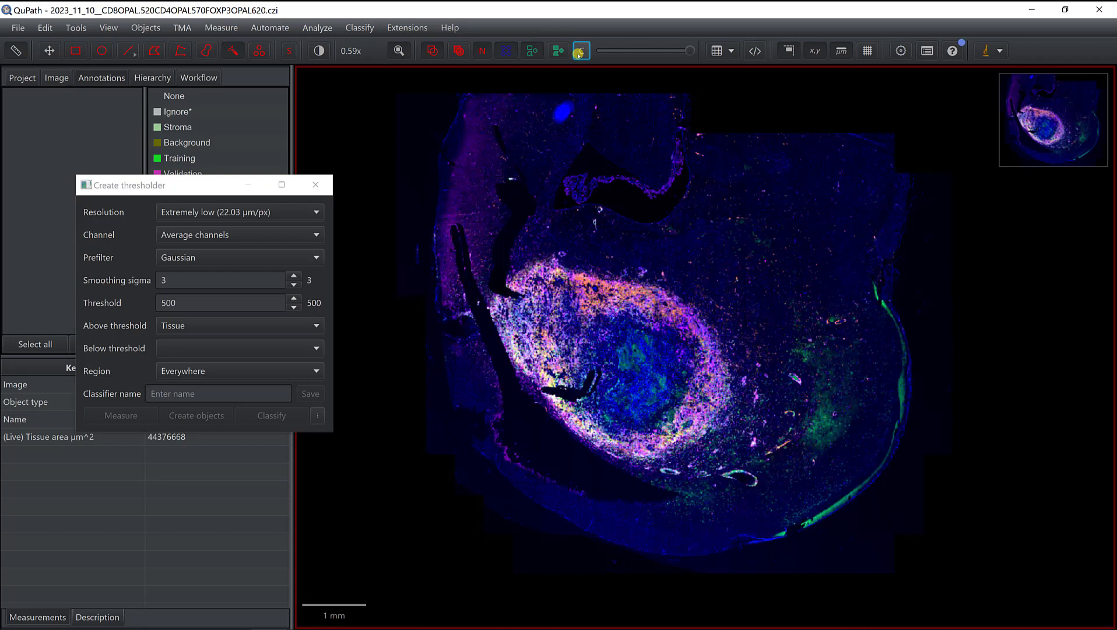
left_click(579, 52)
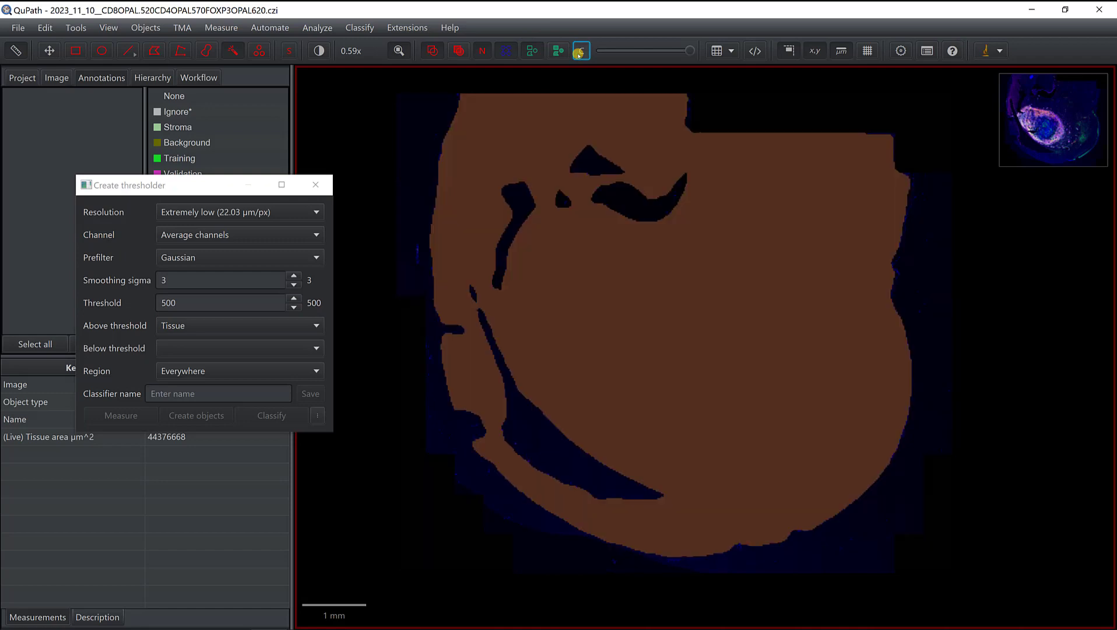
- Save the thresholder as a pixel classifier named TissueClassifier
left_click(218, 395)
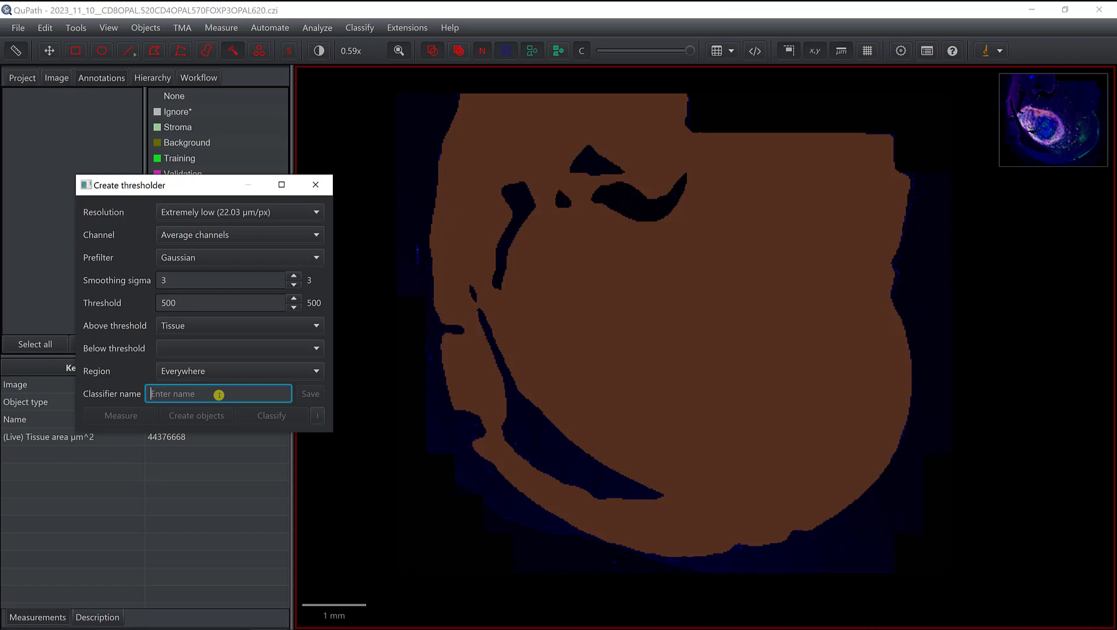
type("TissueClassifier")
left_click(310, 395)
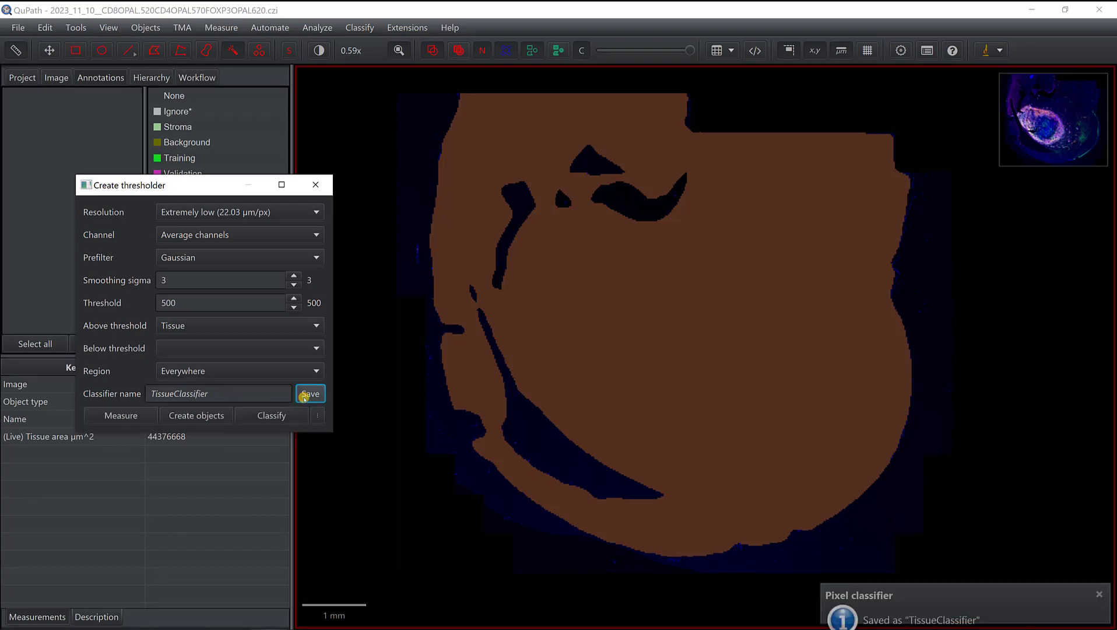
- Close the thresholder and load the saved TissueClassifier pixel classifier with its region set to Everywhere
left_click(316, 184)
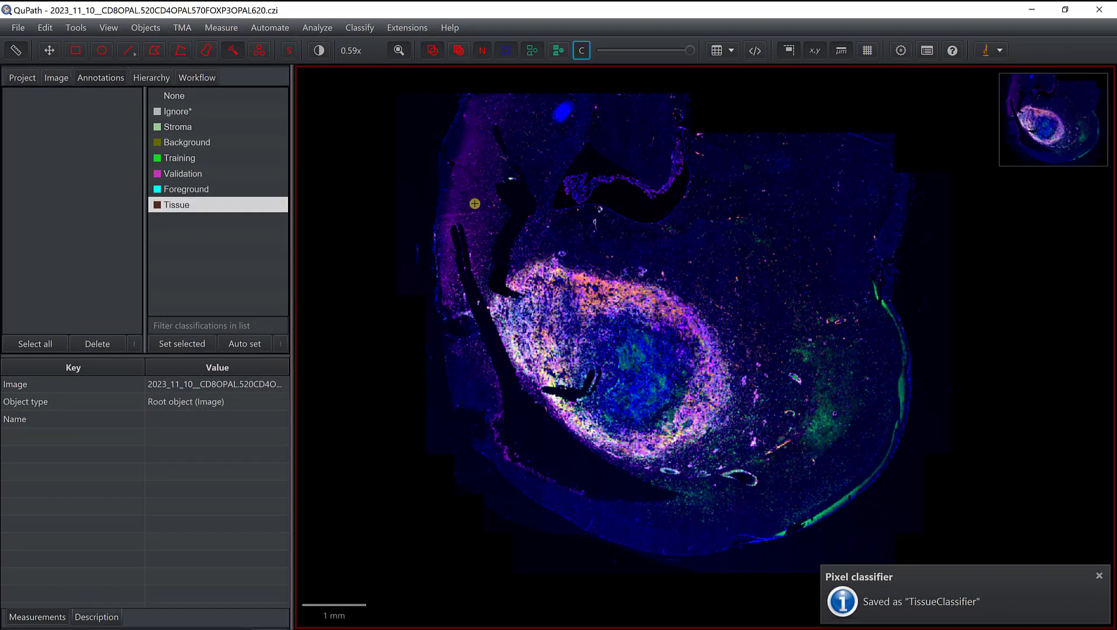
left_click(361, 33)
mouse_move(371, 61)
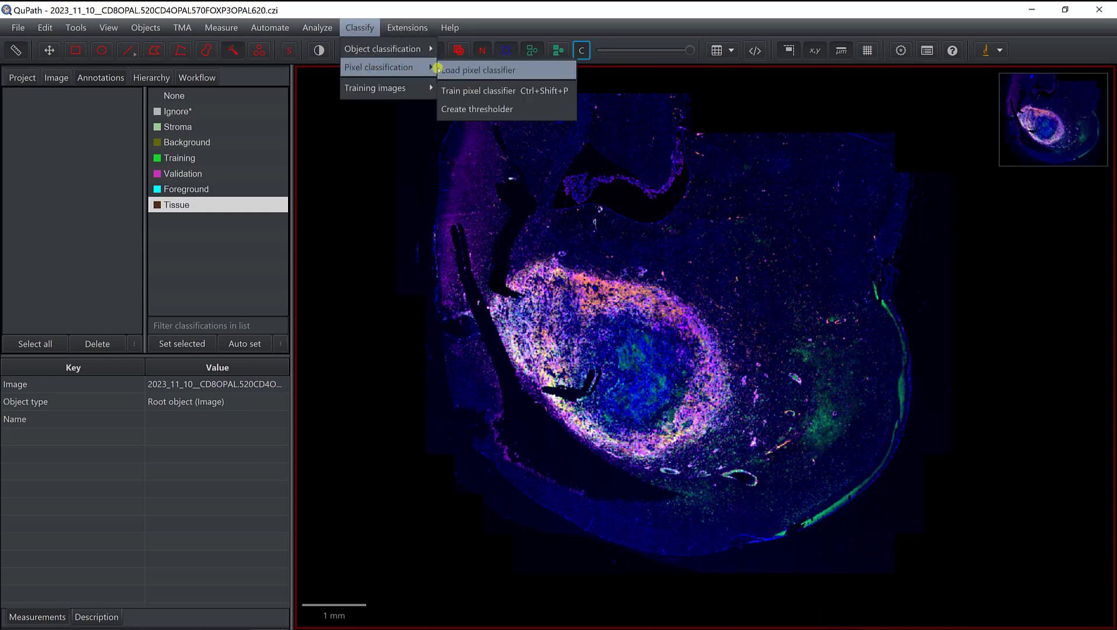
left_click(462, 70)
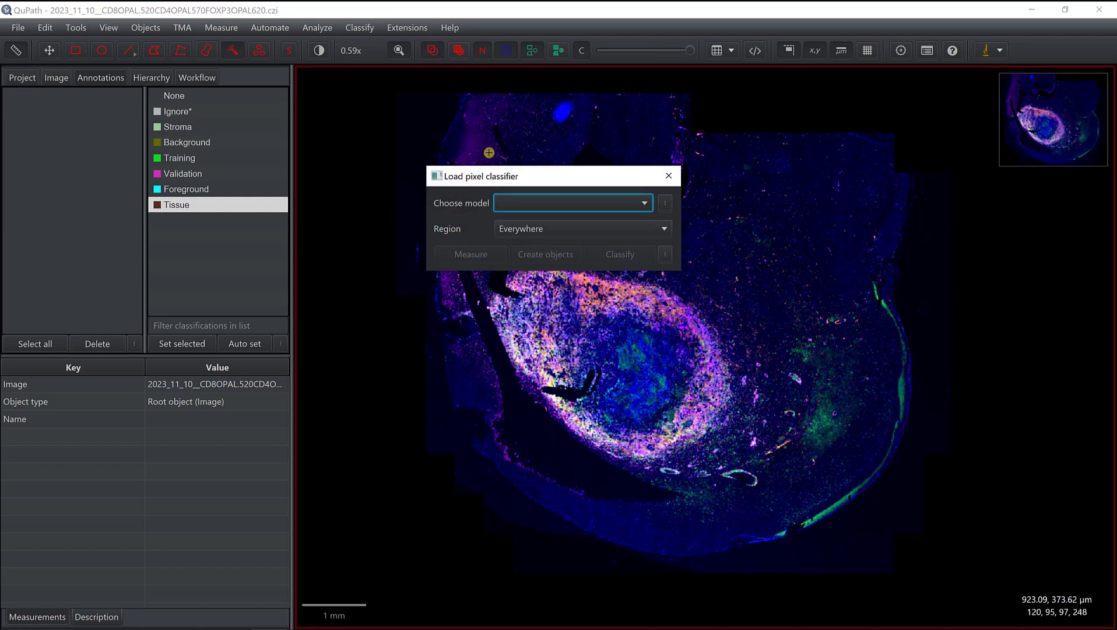
left_click(536, 201)
left_click(530, 222)
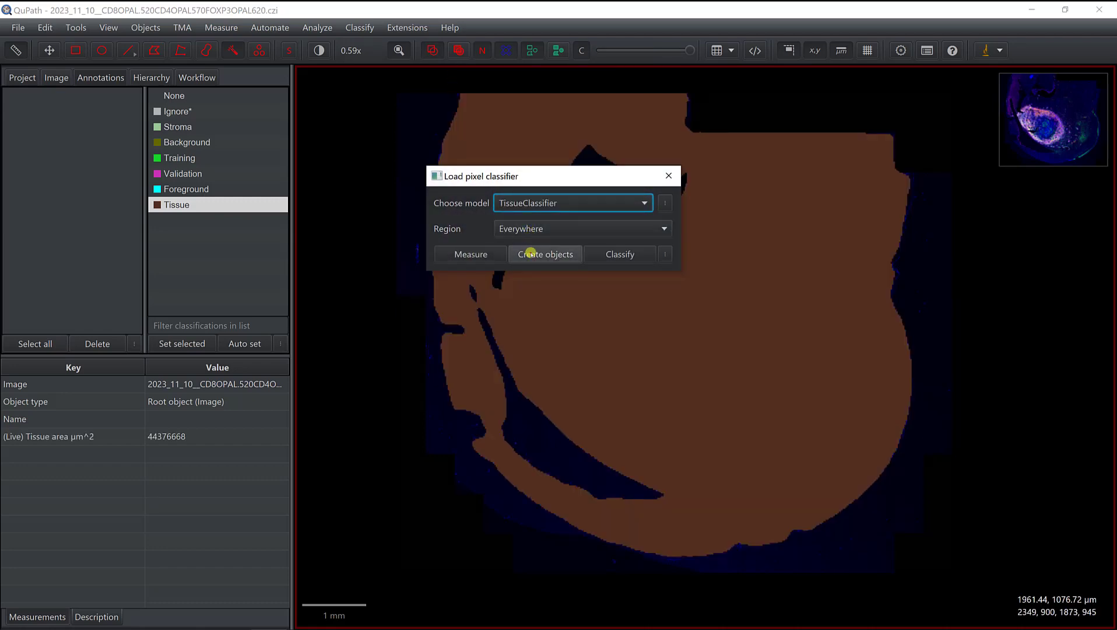
- Create an unsplit annotation from the classifier over the full image, with minimum object and hole sizes of 0 µm², and close the classifier
left_click(530, 253)
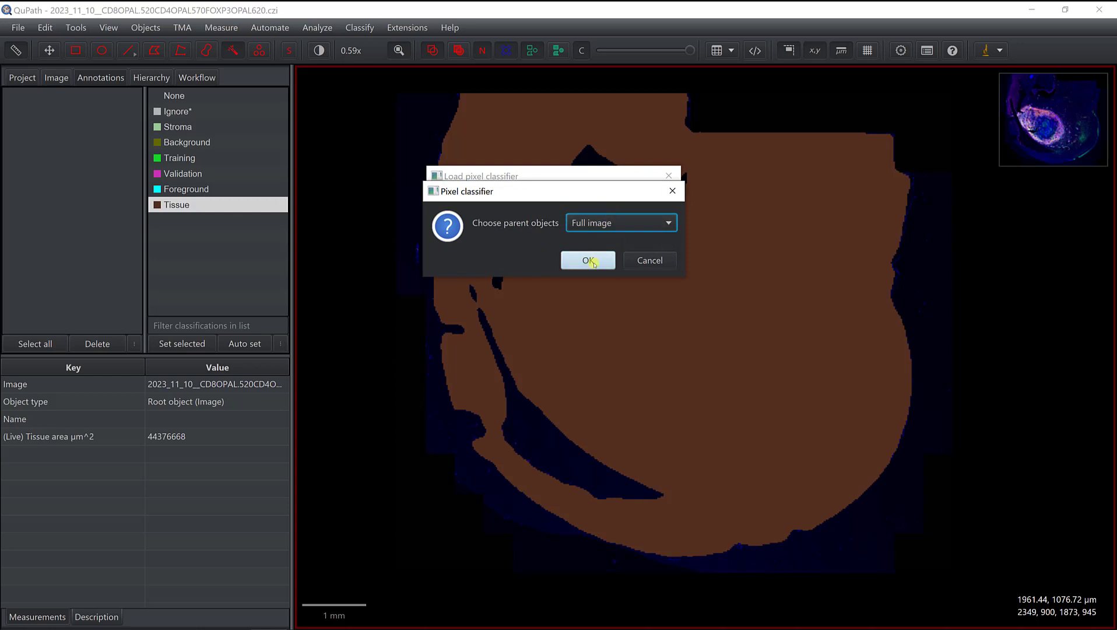
left_click(589, 260)
left_click_drag(561, 141, 250, 255)
left_click(594, 178)
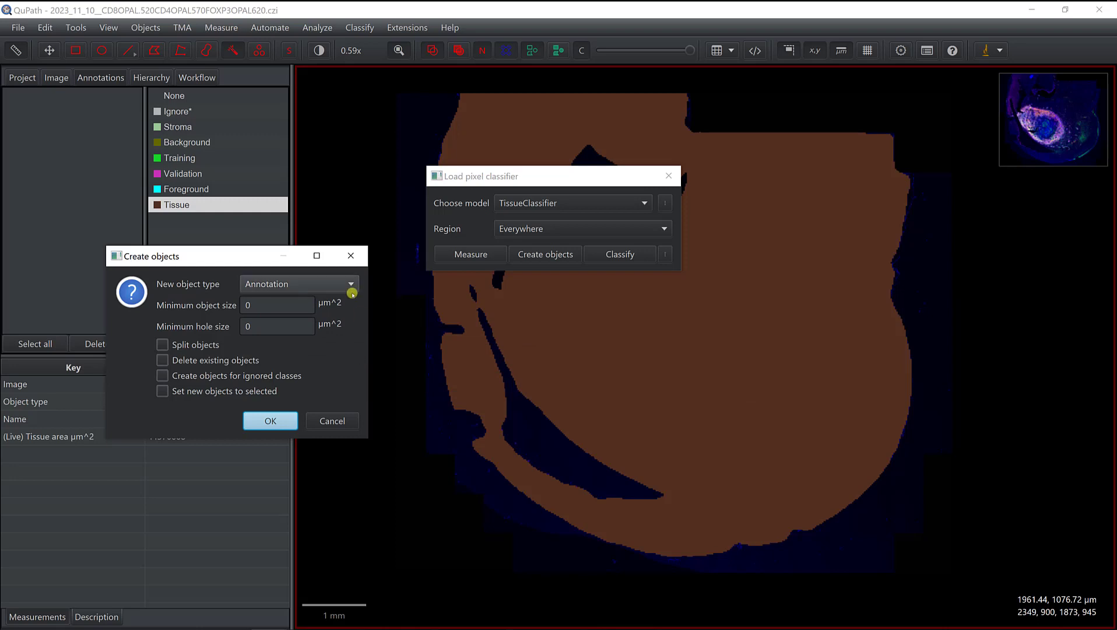
left_click(271, 421)
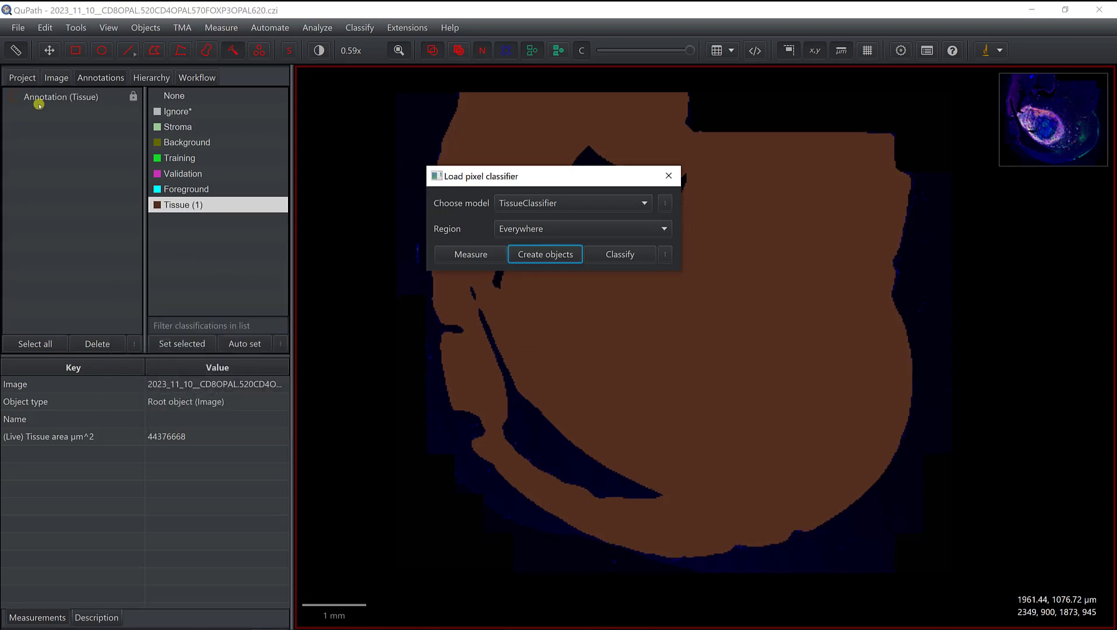
left_click(668, 176)
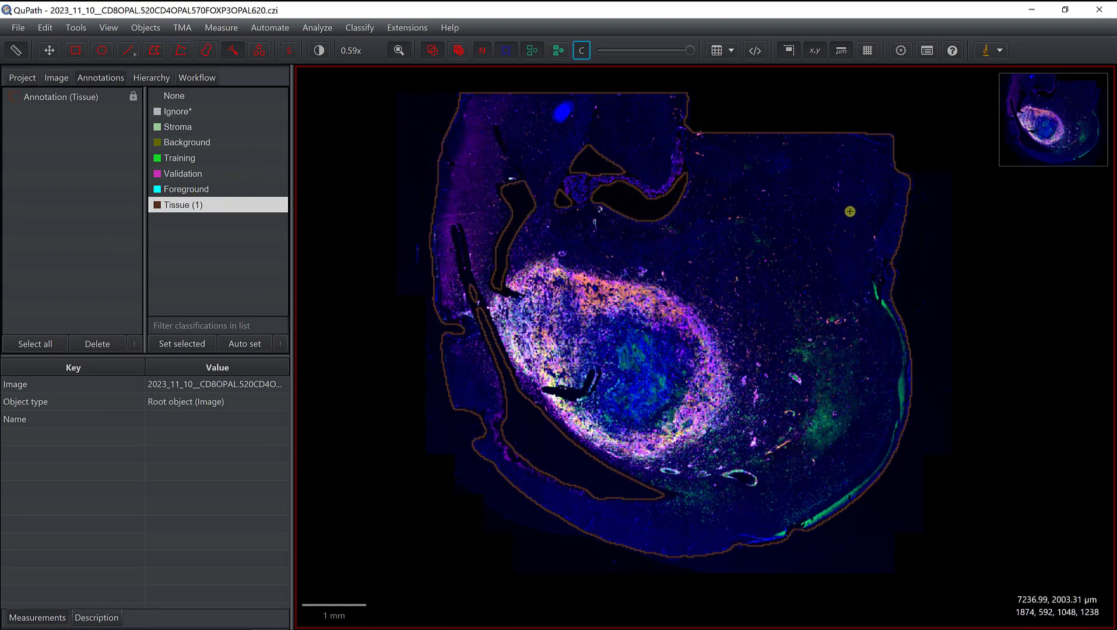
- Examine how the tissue annotation's outline follows the gaps and tissue edges, with annotations shown both as outlines and filled
scroll(479, 271, "up", 5)
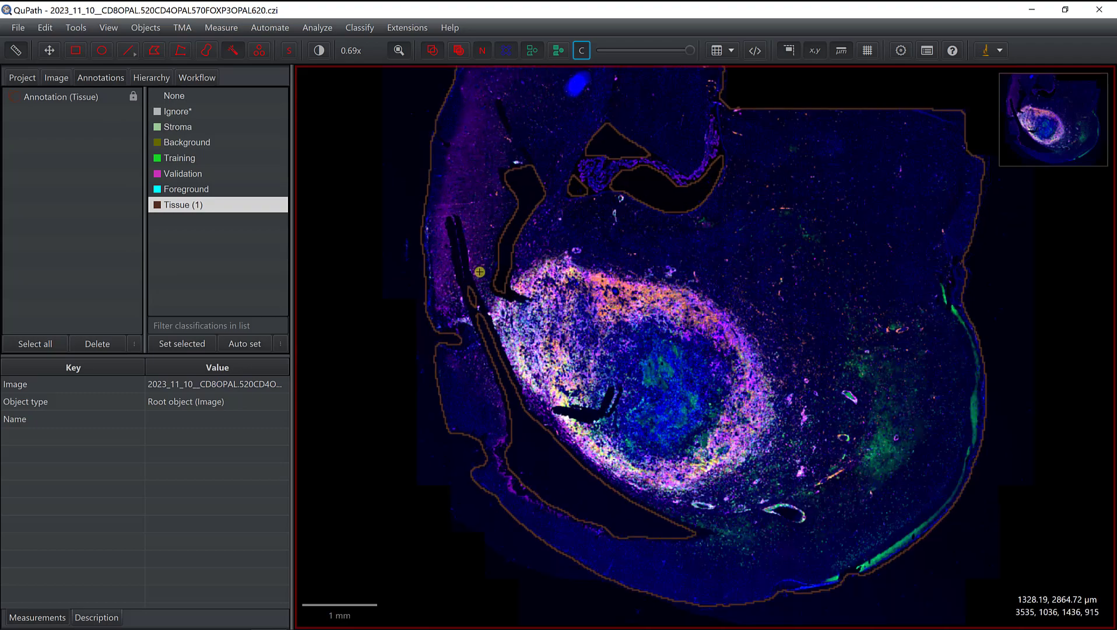
scroll(479, 272, "up", 2)
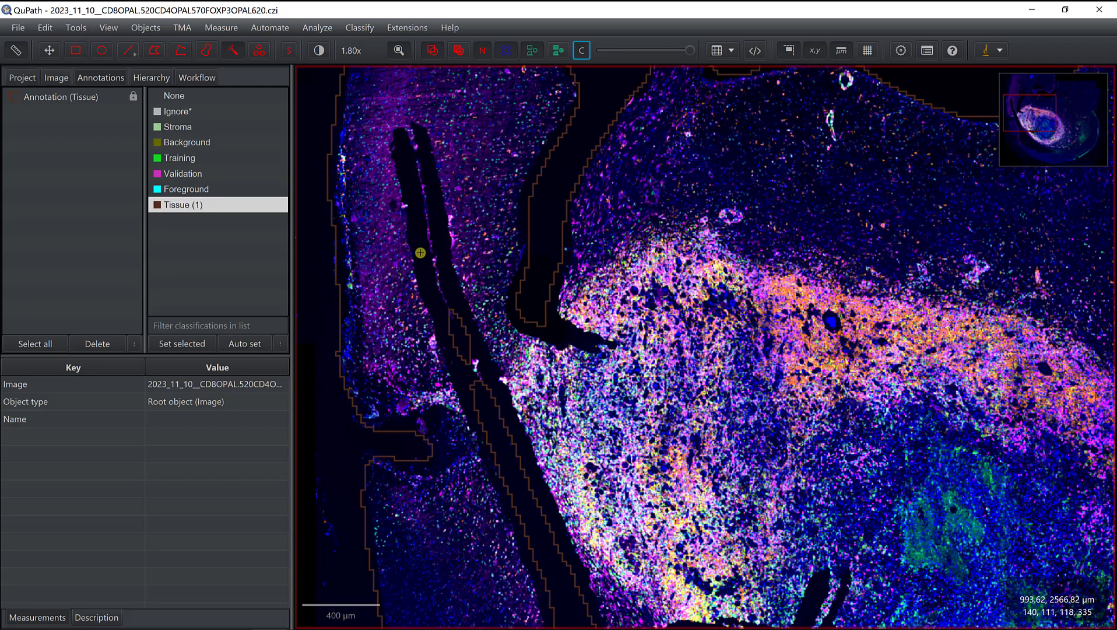
scroll(422, 236, "down", 2)
scroll(442, 222, "down", 2)
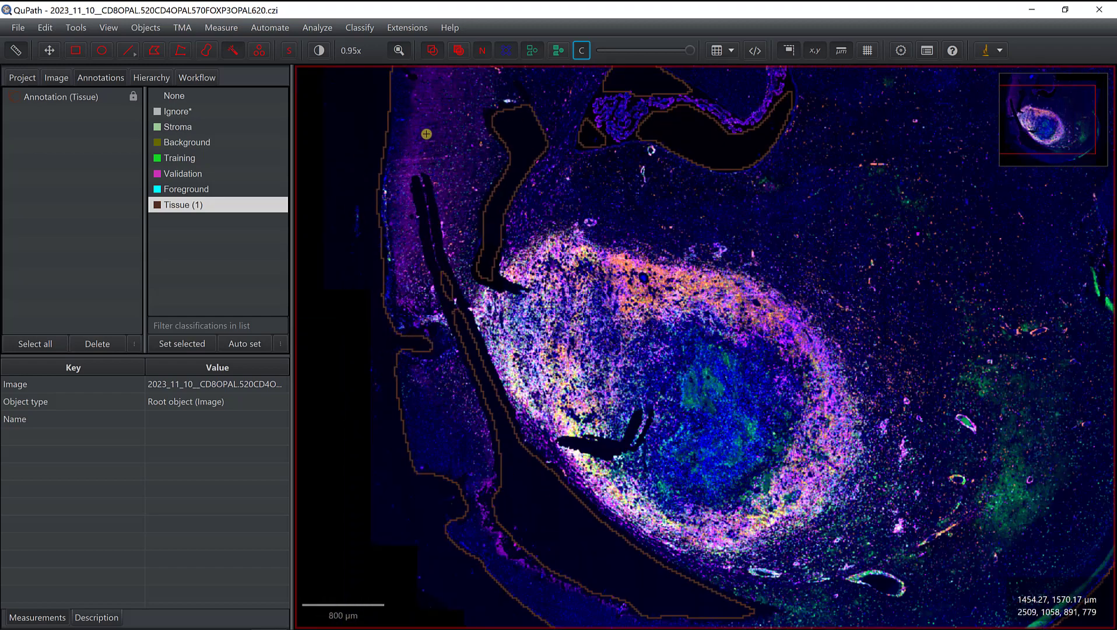
left_click(109, 27)
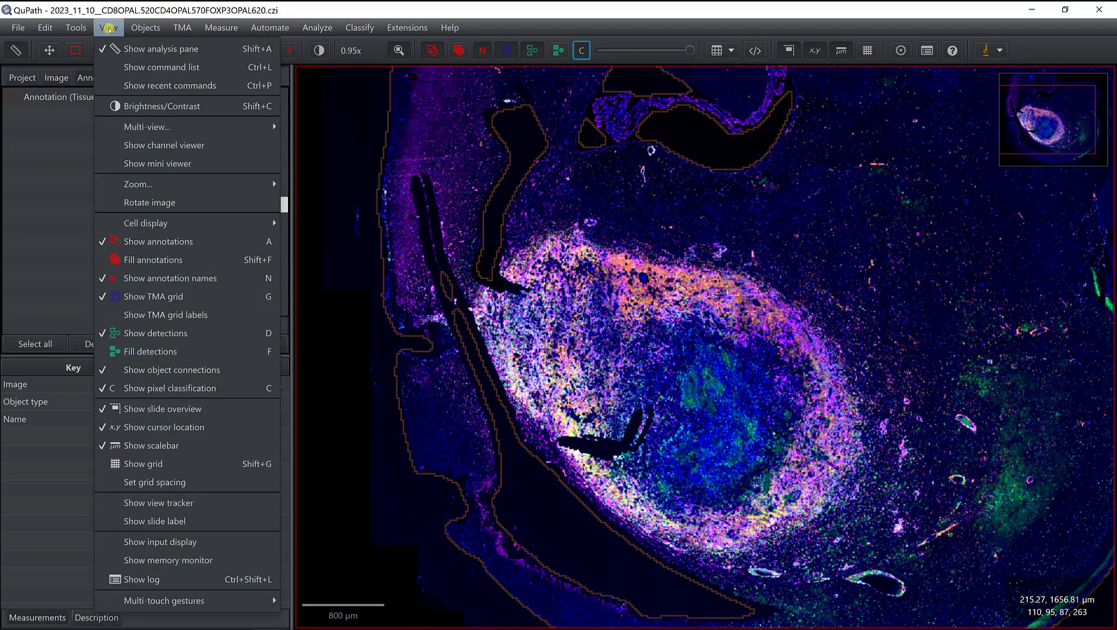
left_click(162, 259)
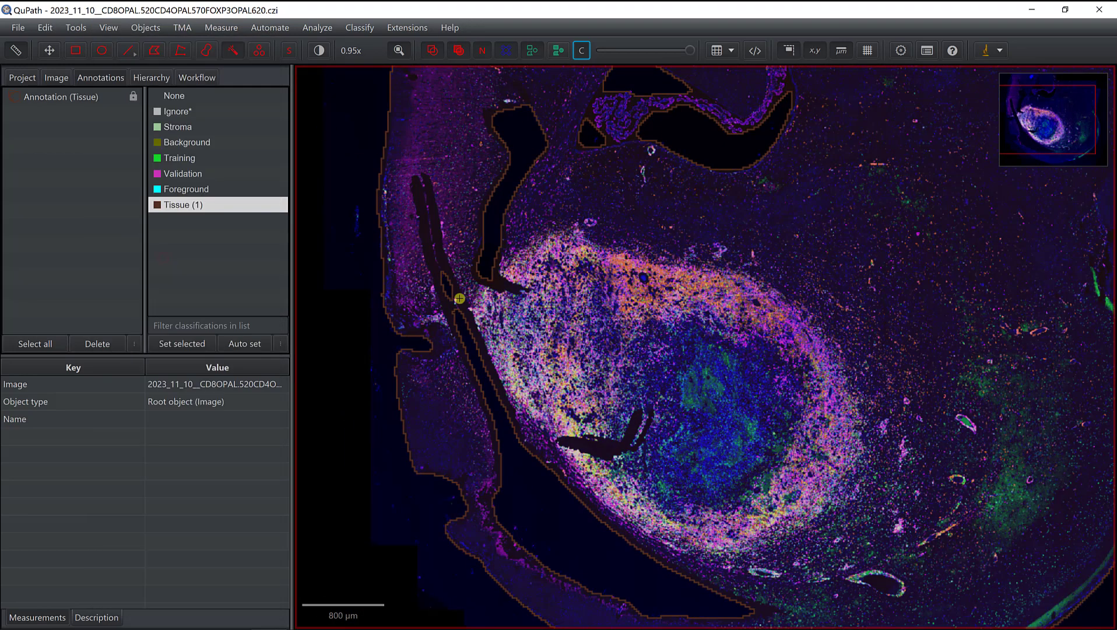
scroll(559, 217, "up", 3)
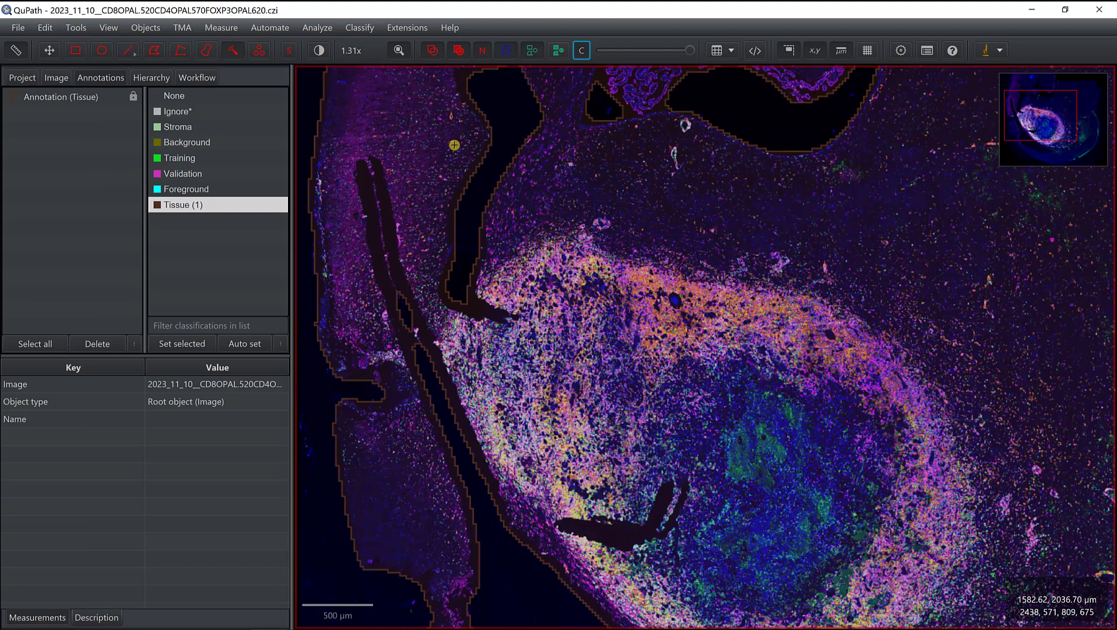
scroll(455, 154, "up", 5)
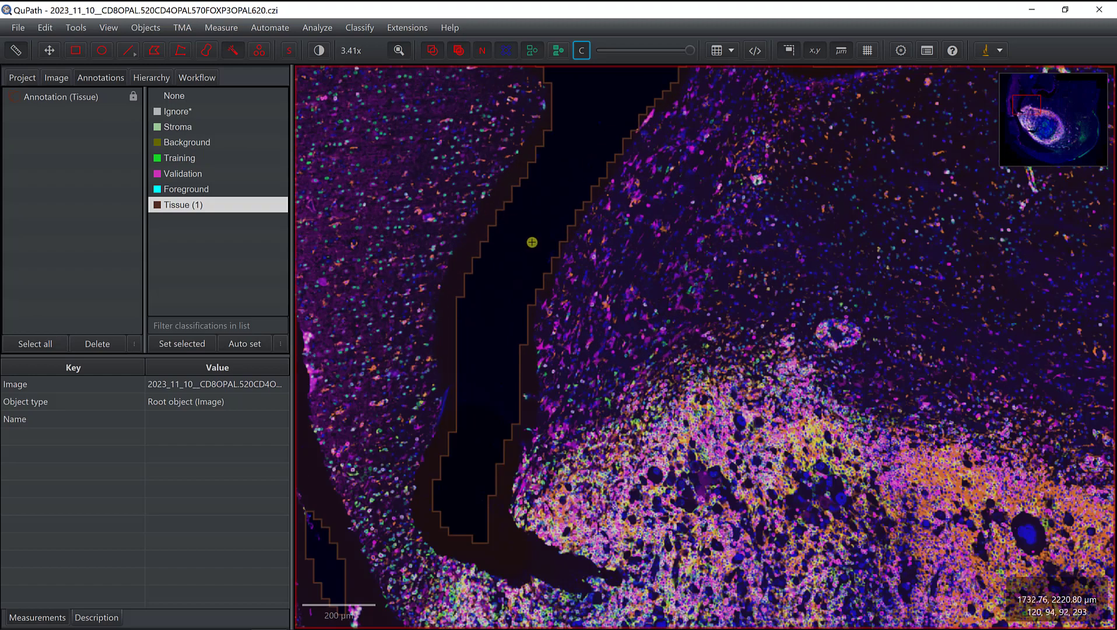
scroll(513, 271, "down", 7)
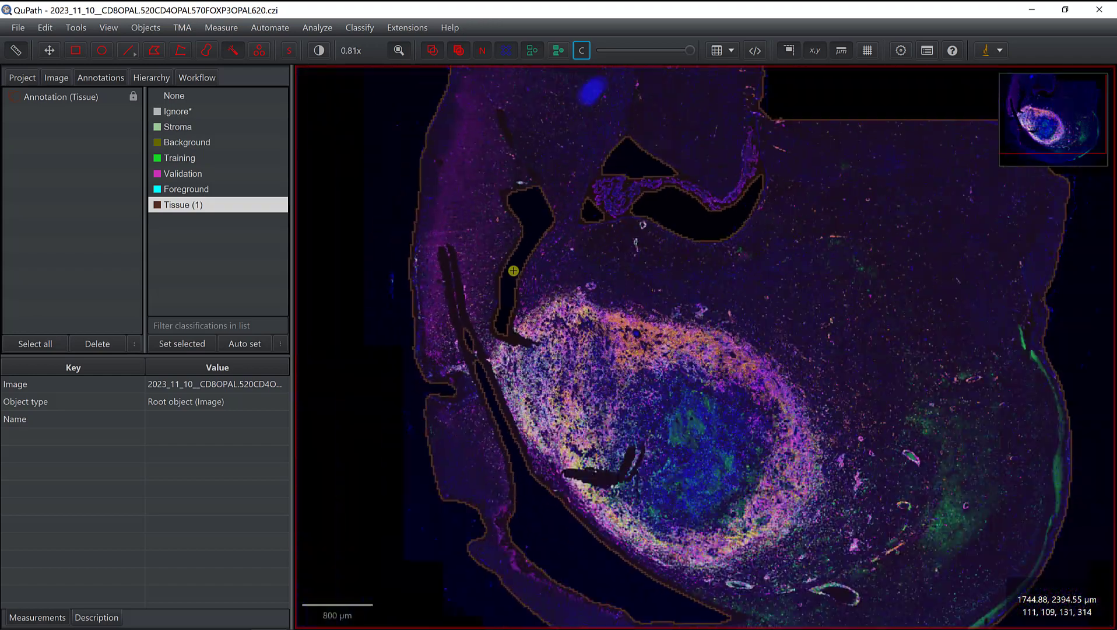
scroll(513, 271, "down", 1)
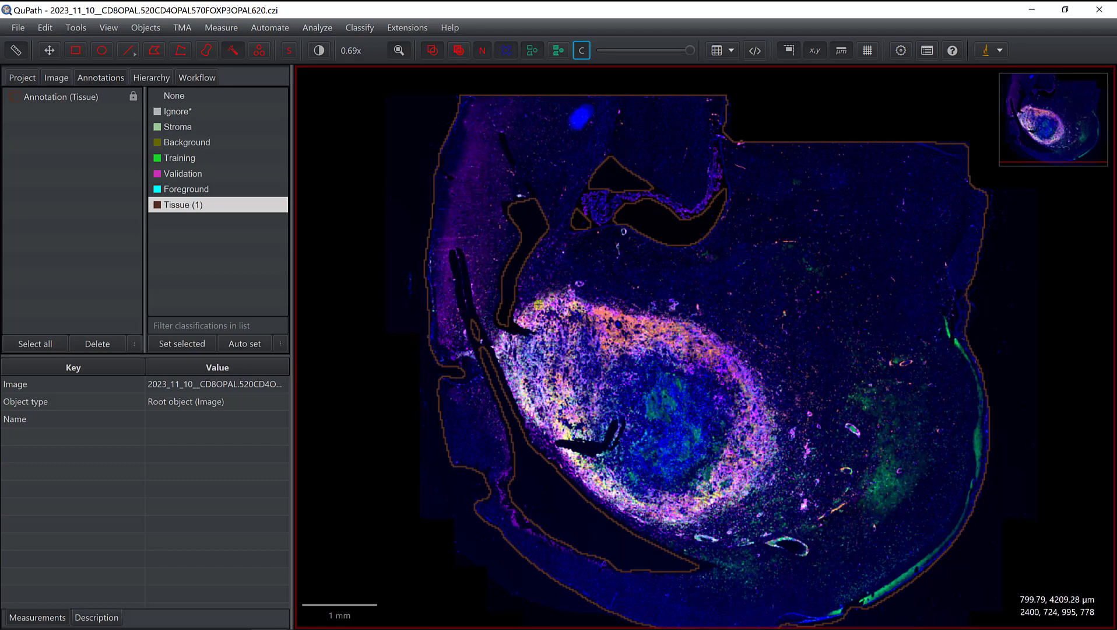
- Unlock the Tissue annotation for editing, with the bright blue artifact near the tissue's upper edge in view
scroll(583, 123, "up", 3)
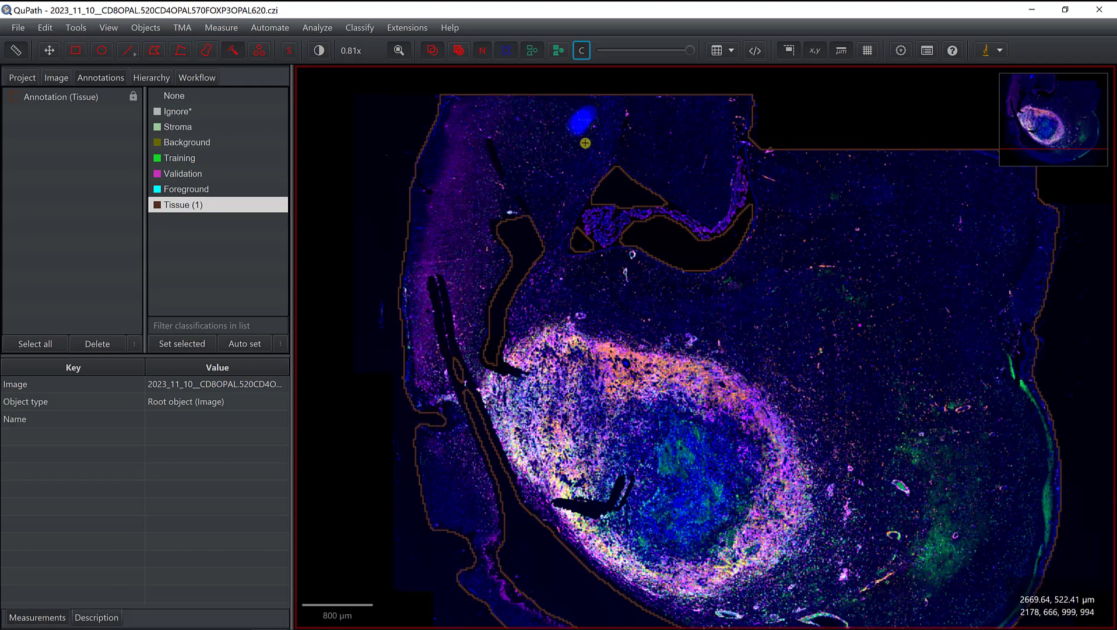
scroll(587, 119, "up", 10)
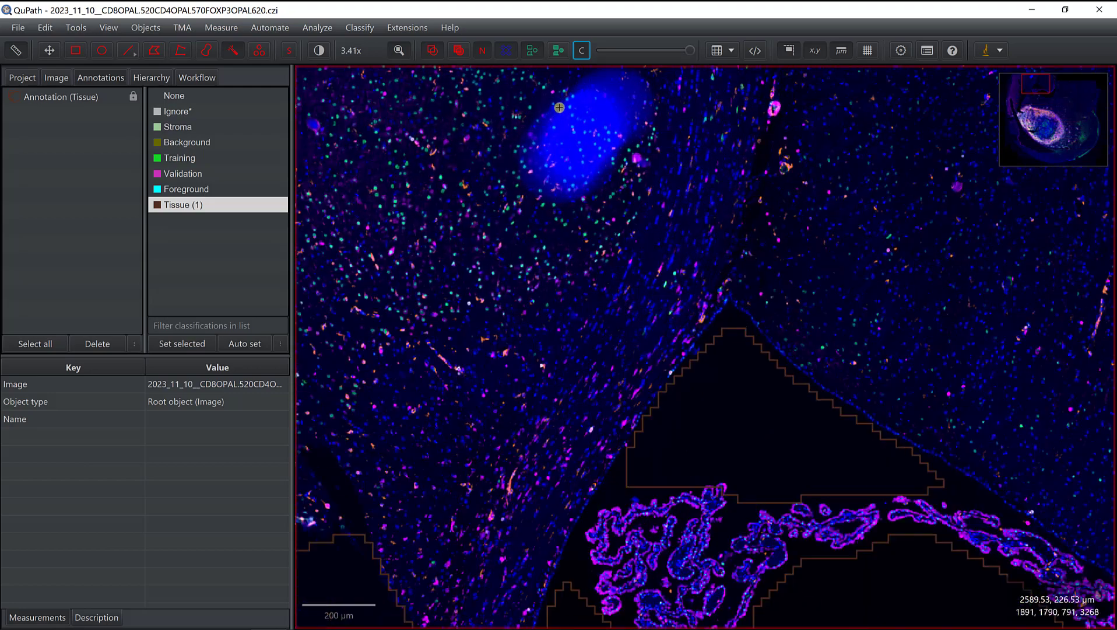
scroll(560, 108, "down", 5)
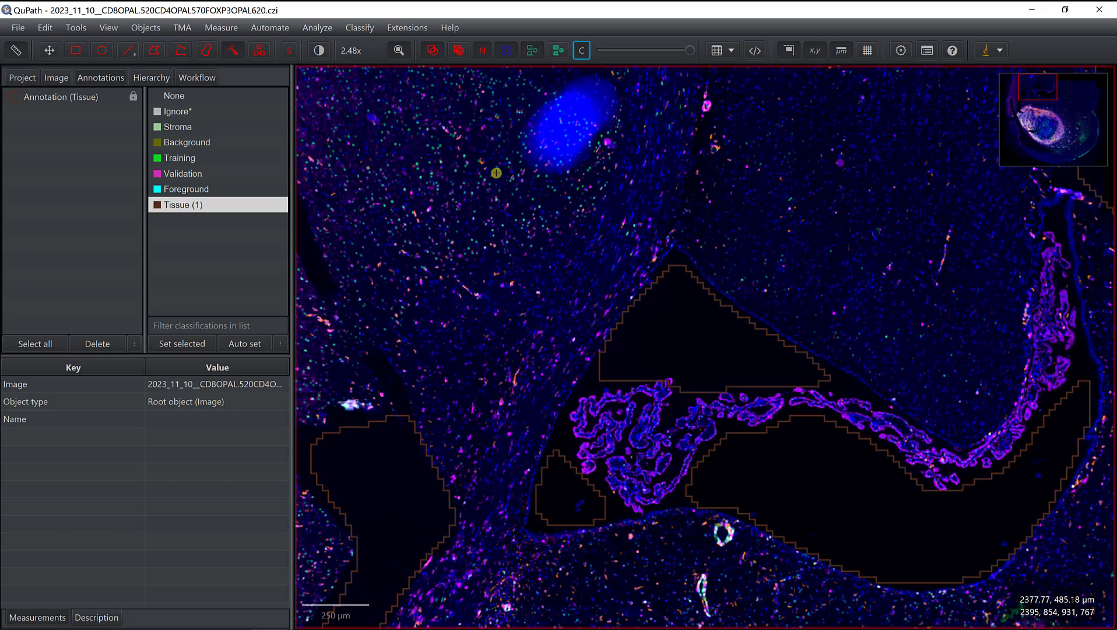
left_click_drag(497, 173, 533, 349)
scroll(606, 315, "up", 4)
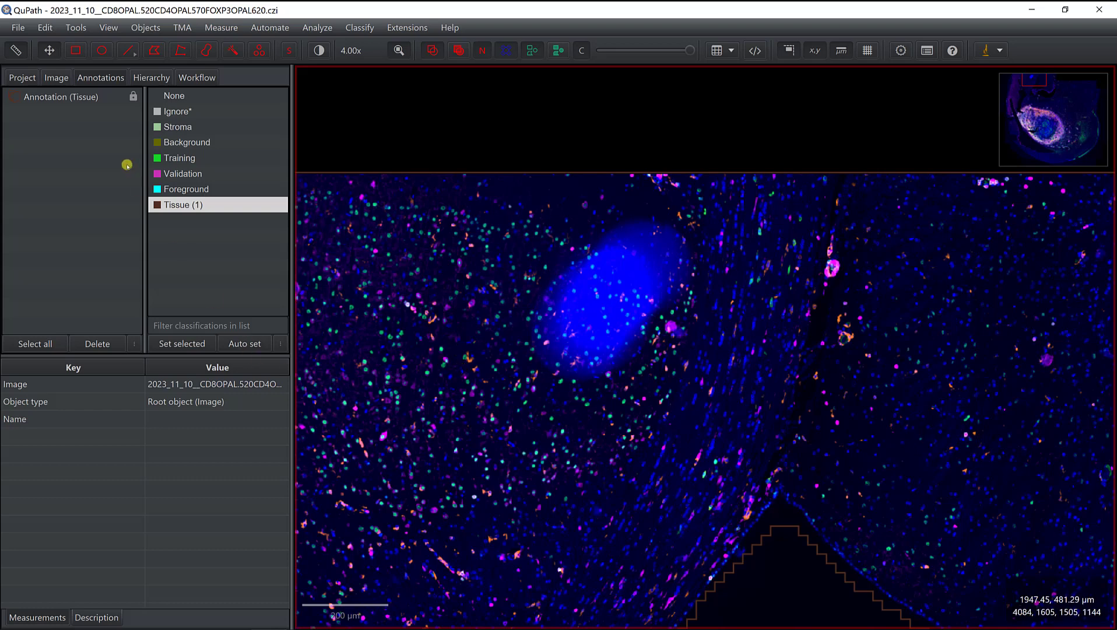
left_click(81, 98)
right_click(81, 99)
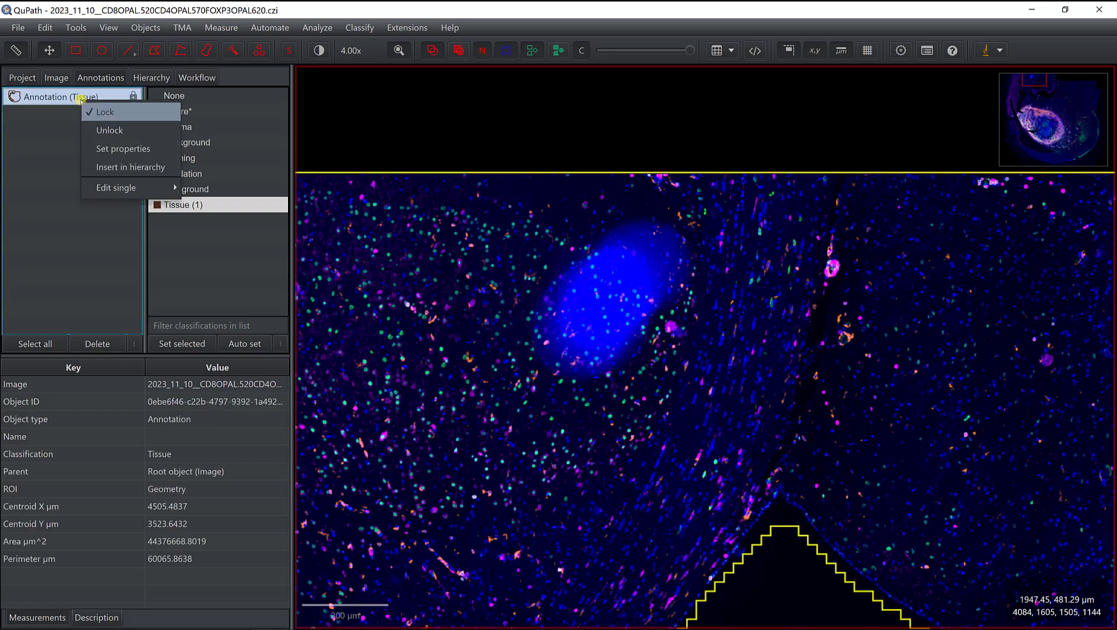
left_click(98, 131)
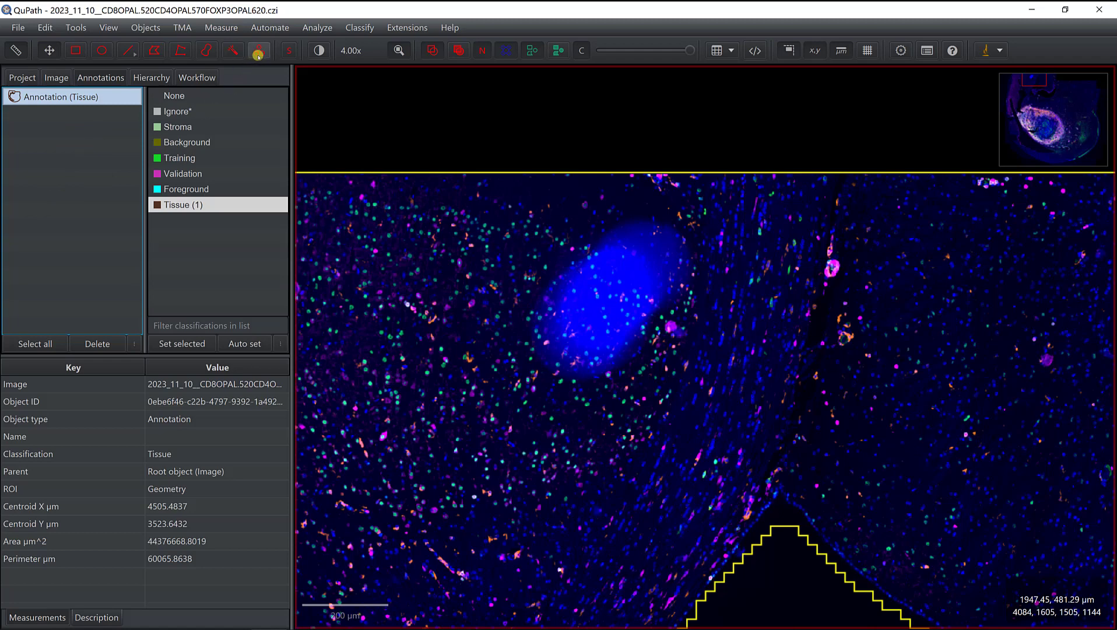
- Subtract the bright blue artifact area from the Tissue annotation with the Brush tool, and show annotations filled
left_click(214, 54)
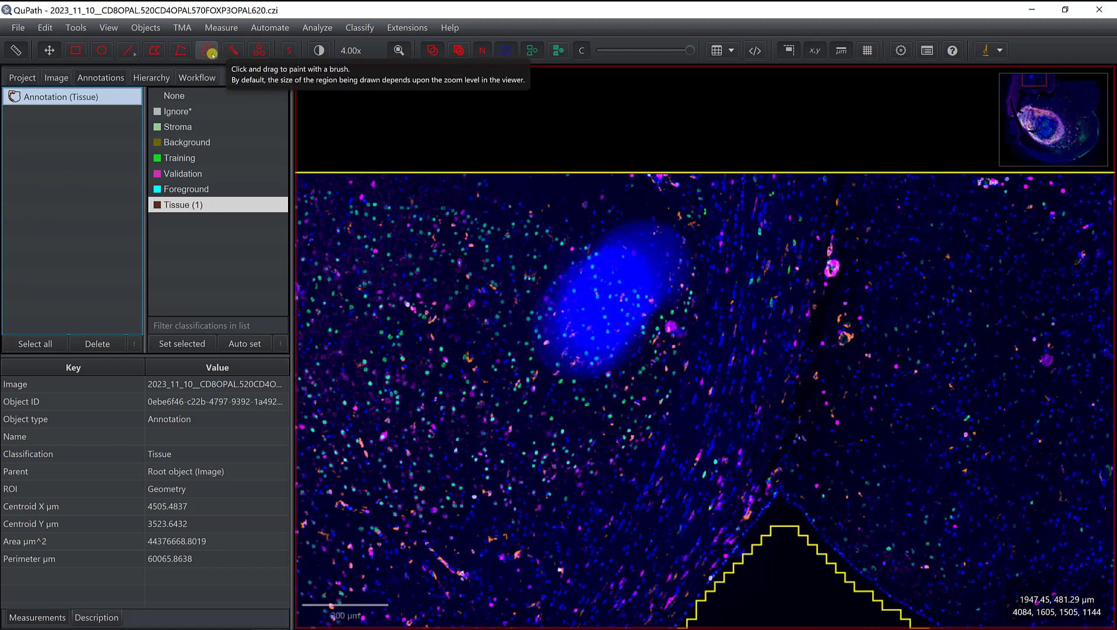
left_click(212, 54)
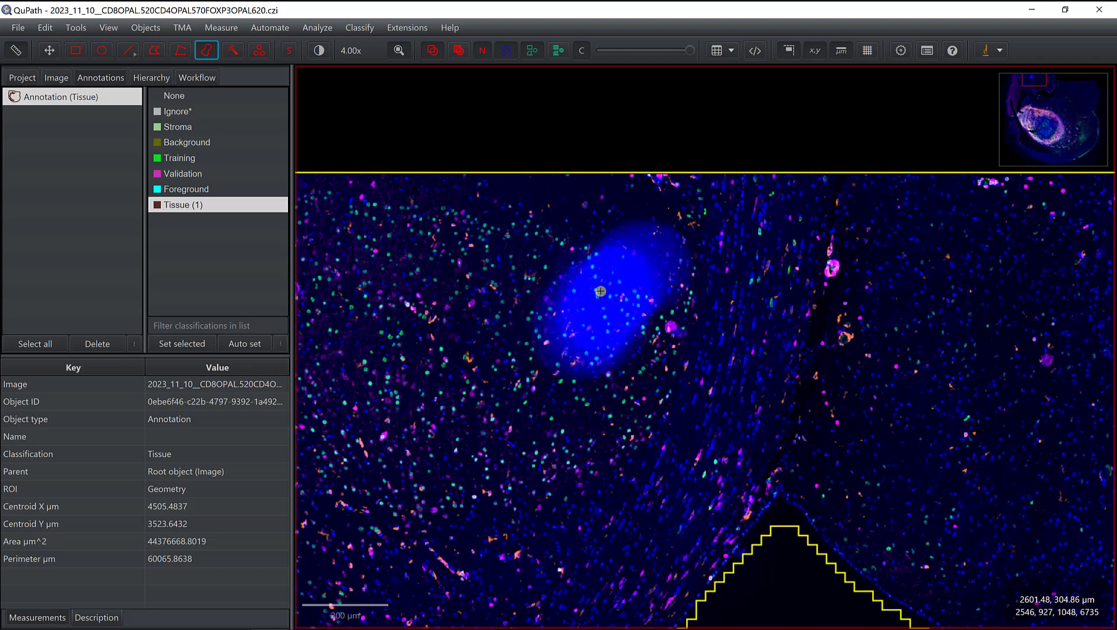
mouse_move(598, 295)
left_mouse_down()
mouse_move(625, 246)
mouse_move(660, 241)
mouse_move(670, 251)
mouse_move(666, 286)
mouse_move(608, 363)
mouse_move(570, 364)
mouse_move(544, 339)
mouse_move(567, 286)
mouse_move(633, 257)
mouse_move(630, 282)
mouse_move(577, 336)
mouse_move(605, 334)
mouse_move(577, 306)
left_mouse_up()
key("alt")
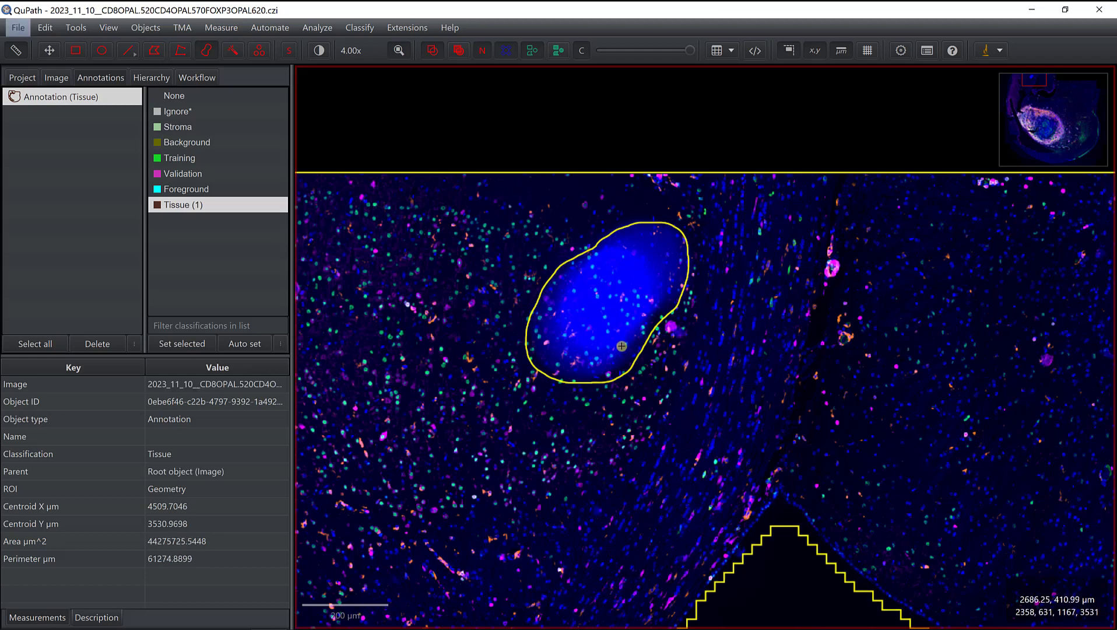
scroll(662, 382, "down", 2)
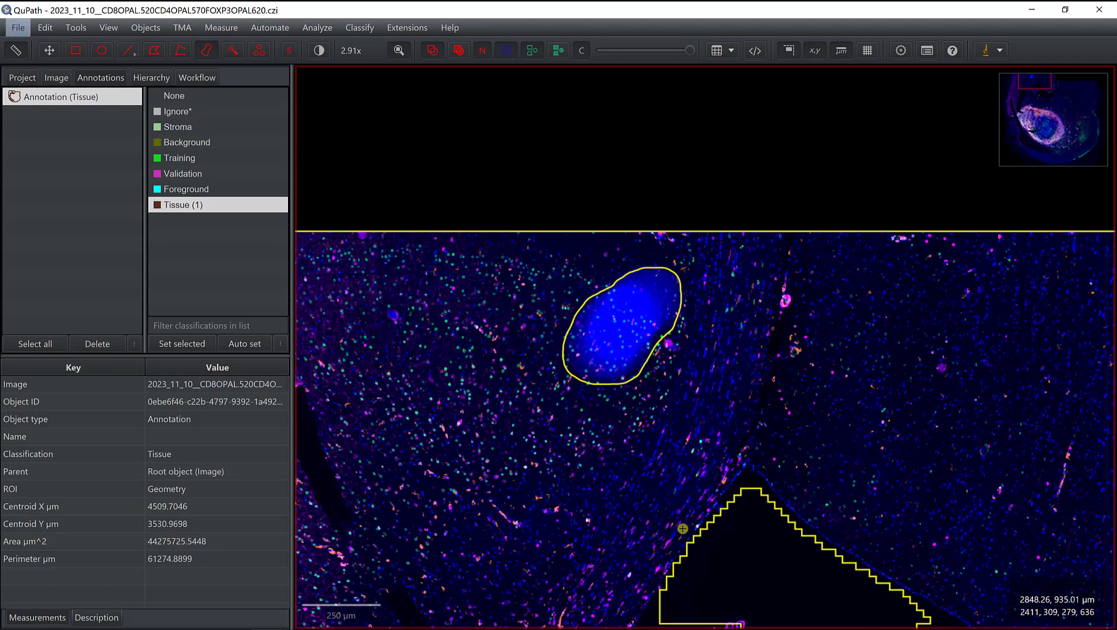
scroll(677, 408, "up", 1)
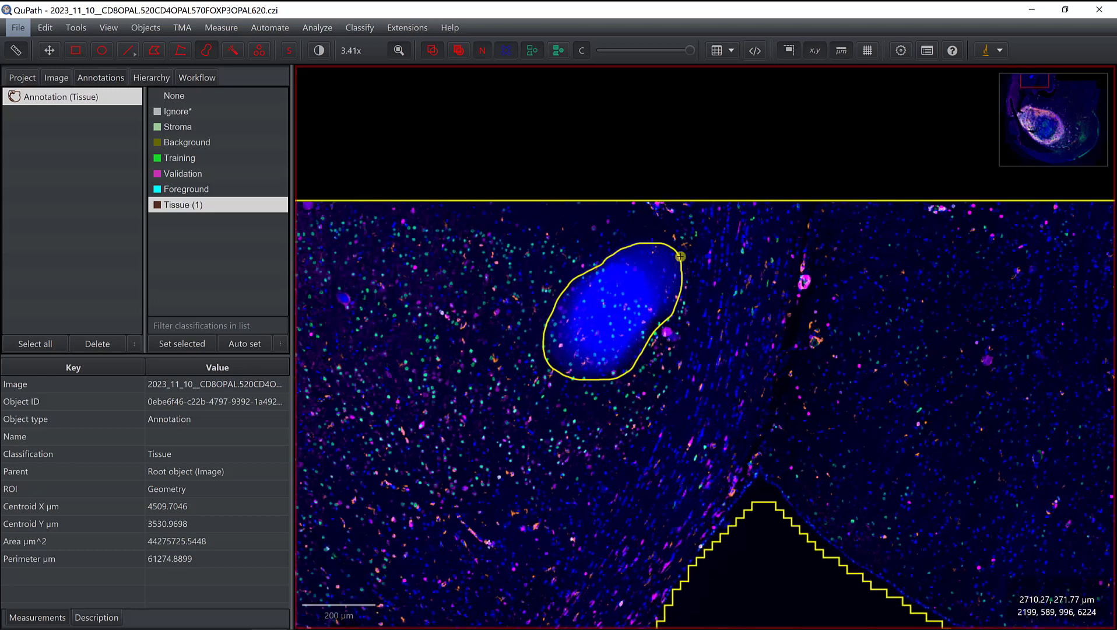
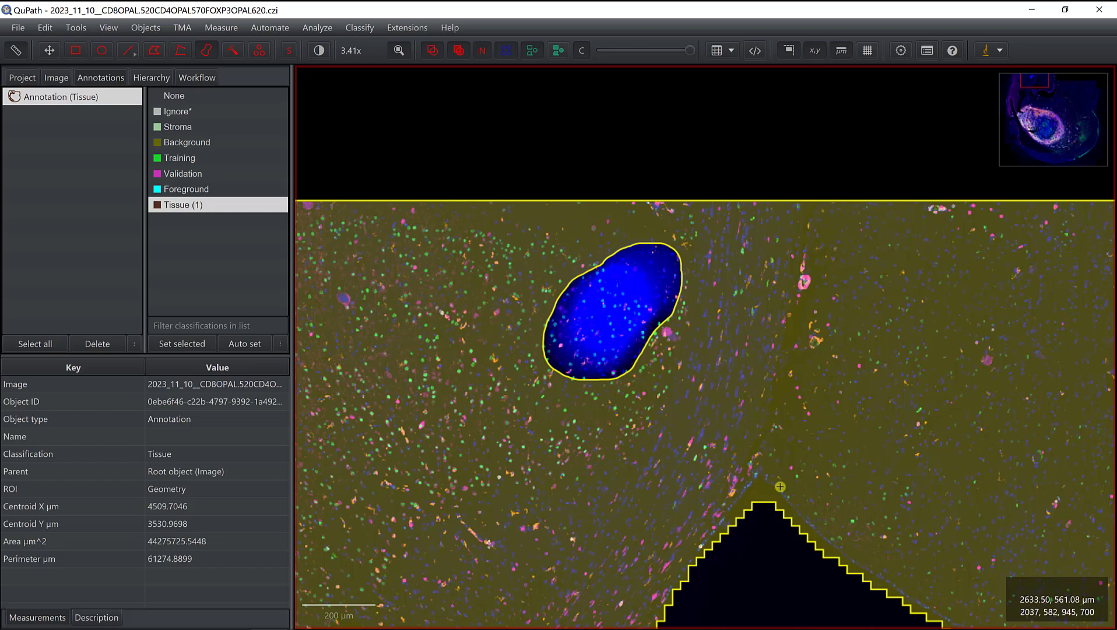
- Try moving the unlocked Tissue annotation away from the tissue, undo the move, and clear the annotation selection
scroll(612, 454, "down", 1)
scroll(612, 454, "down", 6)
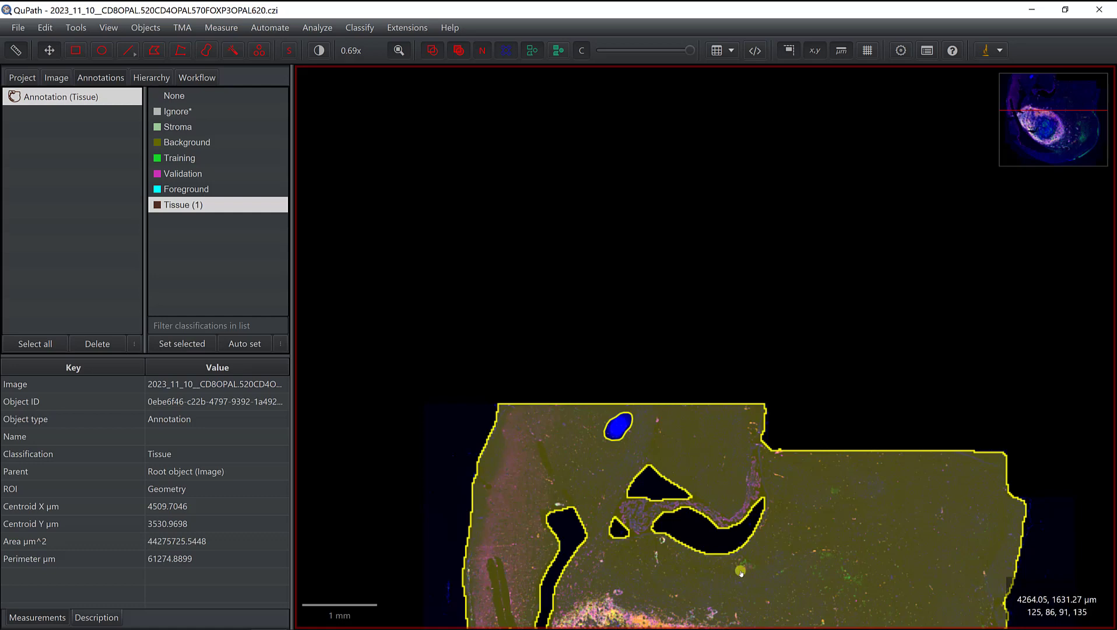
scroll(714, 536, "down", 10)
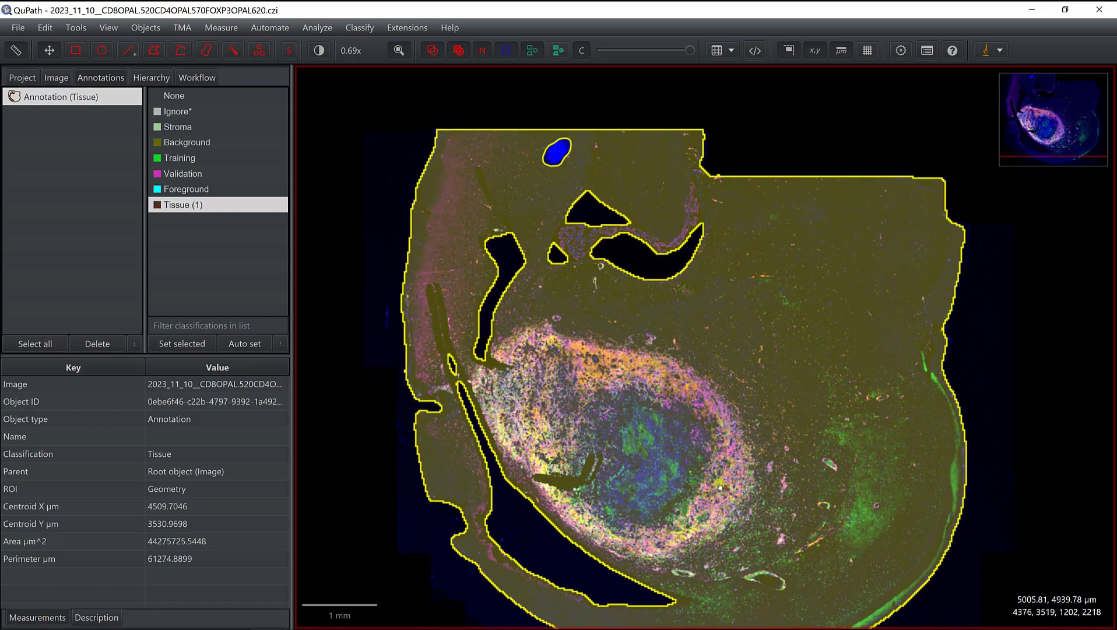
mouse_move(708, 449)
left_mouse_down()
mouse_move(722, 456)
mouse_move(682, 464)
left_mouse_up()
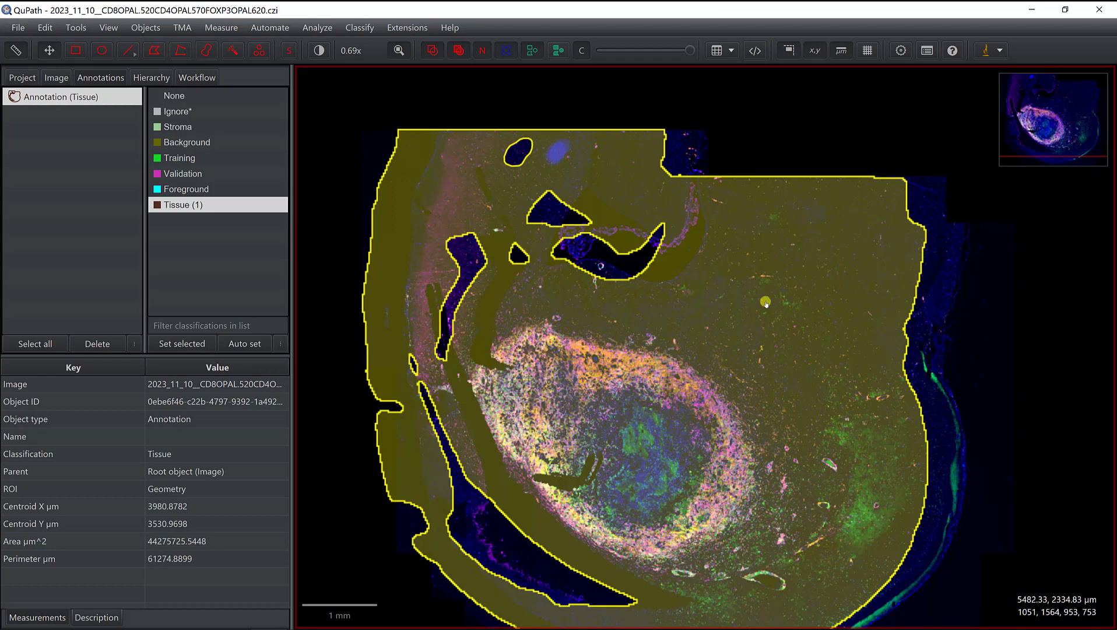
key("Escape")
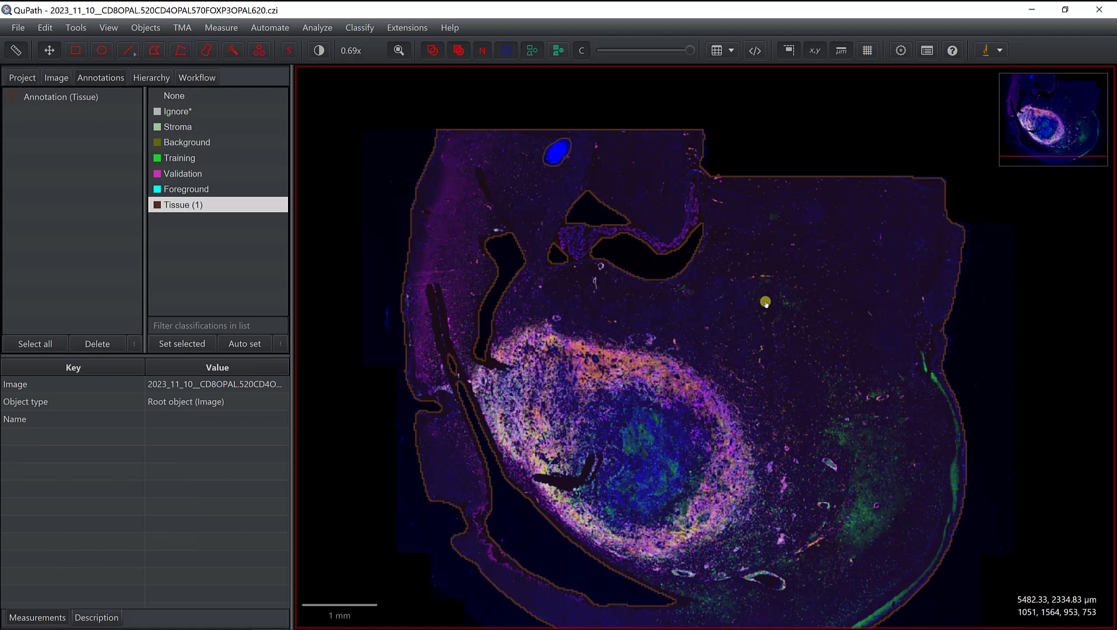
left_click(884, 424)
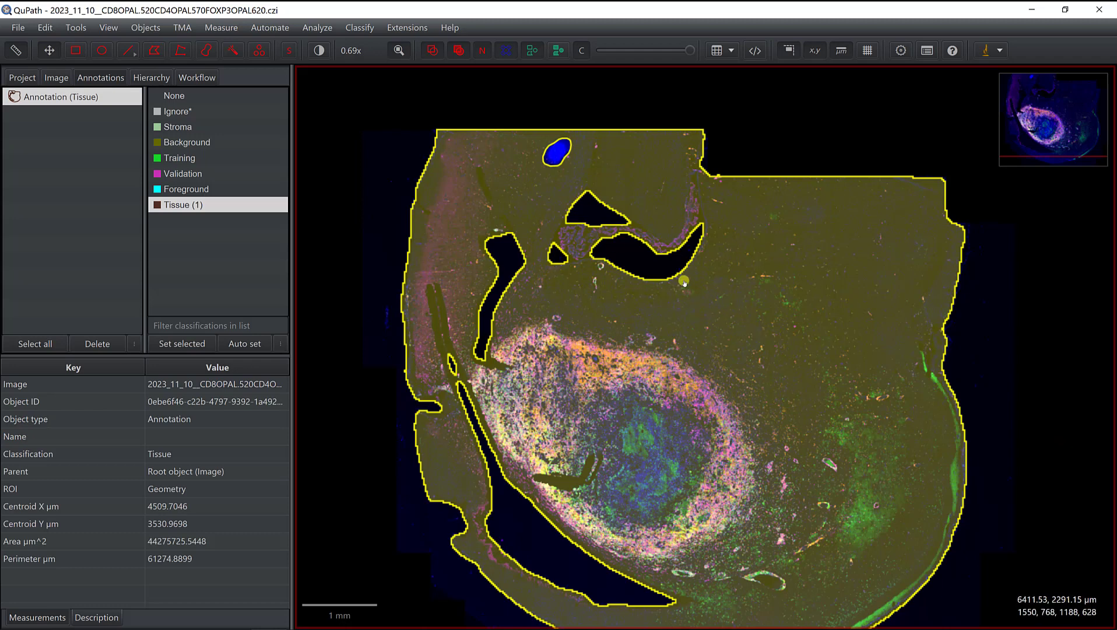
left_click(1040, 429)
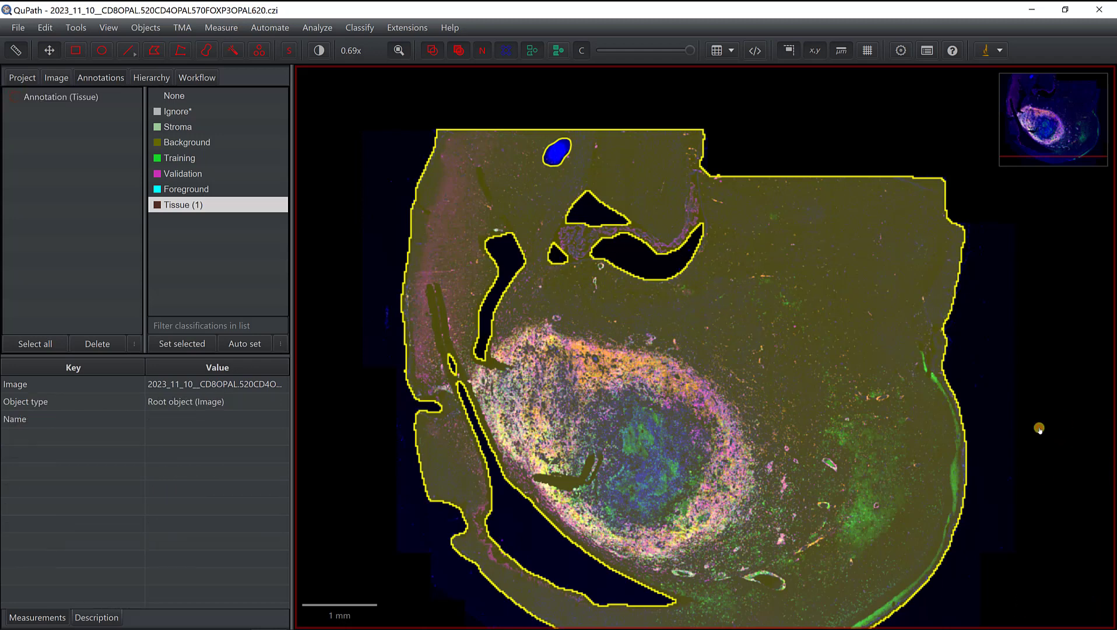
- Hide the FOXP3, CD4 and CD8 channels so only DAPI is displayed over the tissue around the green patch
scroll(1008, 573, "up", 3)
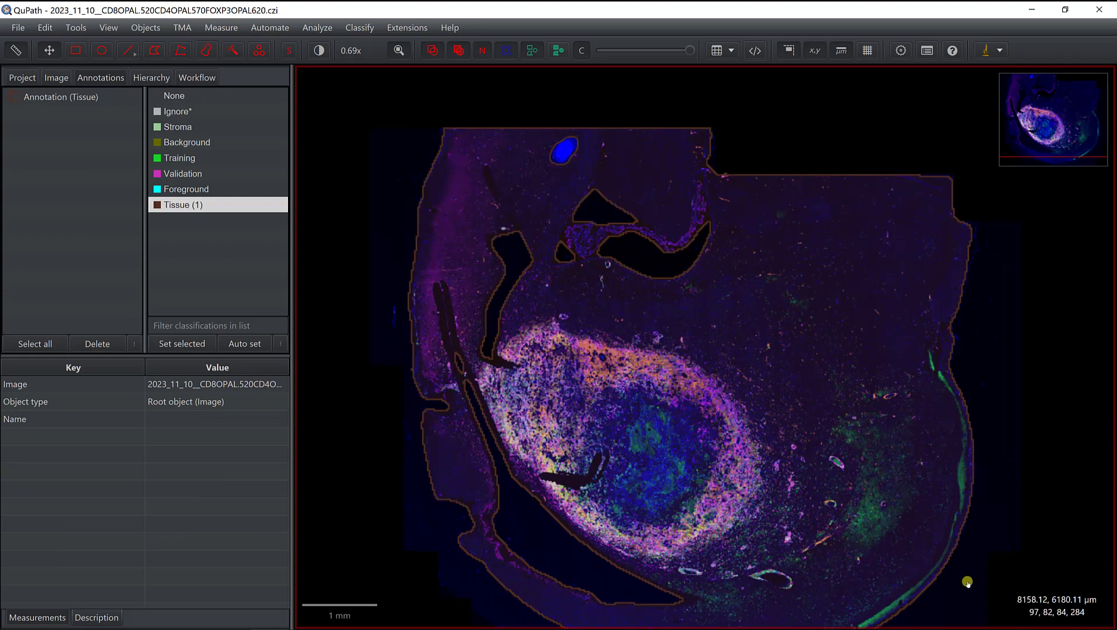
scroll(906, 605, "up", 3)
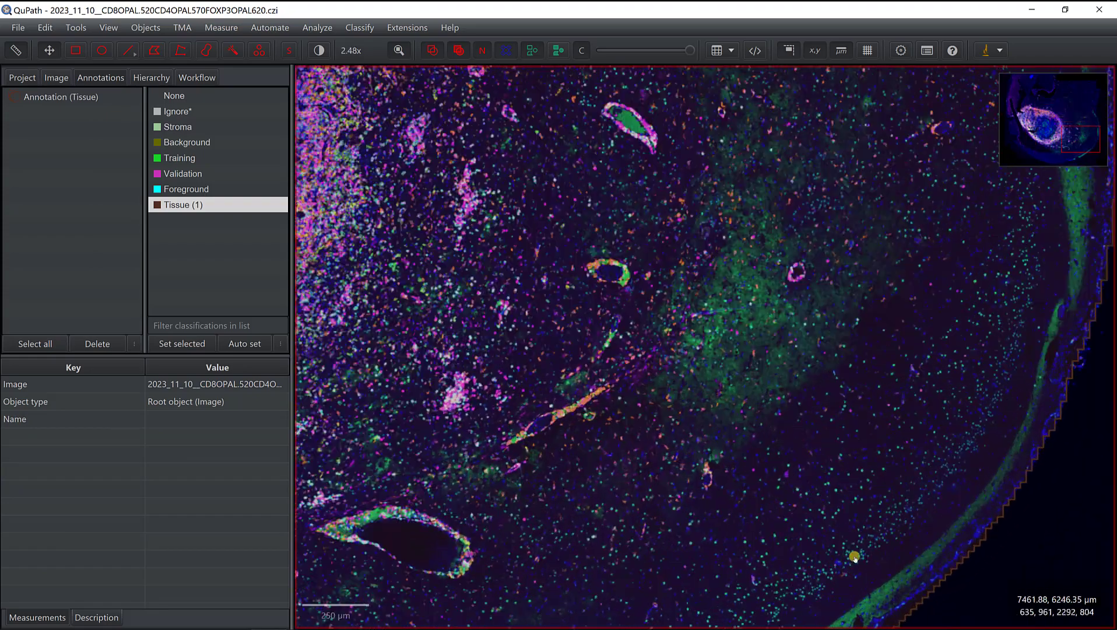
scroll(607, 522, "up", 2)
left_click_drag(606, 522, 657, 225)
scroll(657, 225, "down", 3)
scroll(649, 141, "up", 2)
left_click_drag(778, 321, 751, 359)
left_click(319, 50)
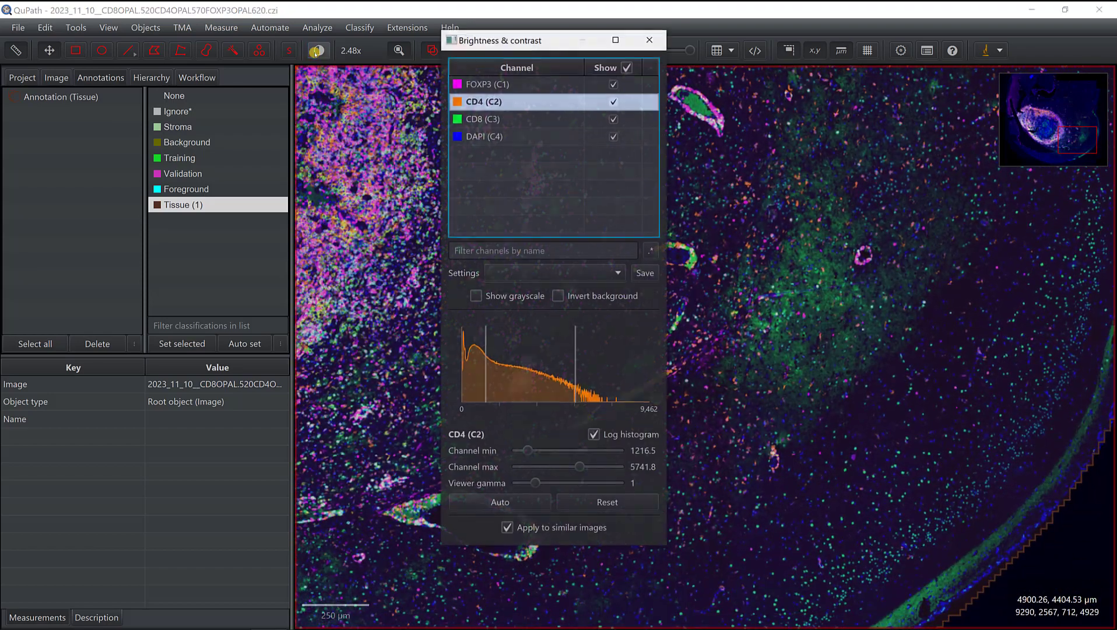
left_click(614, 83)
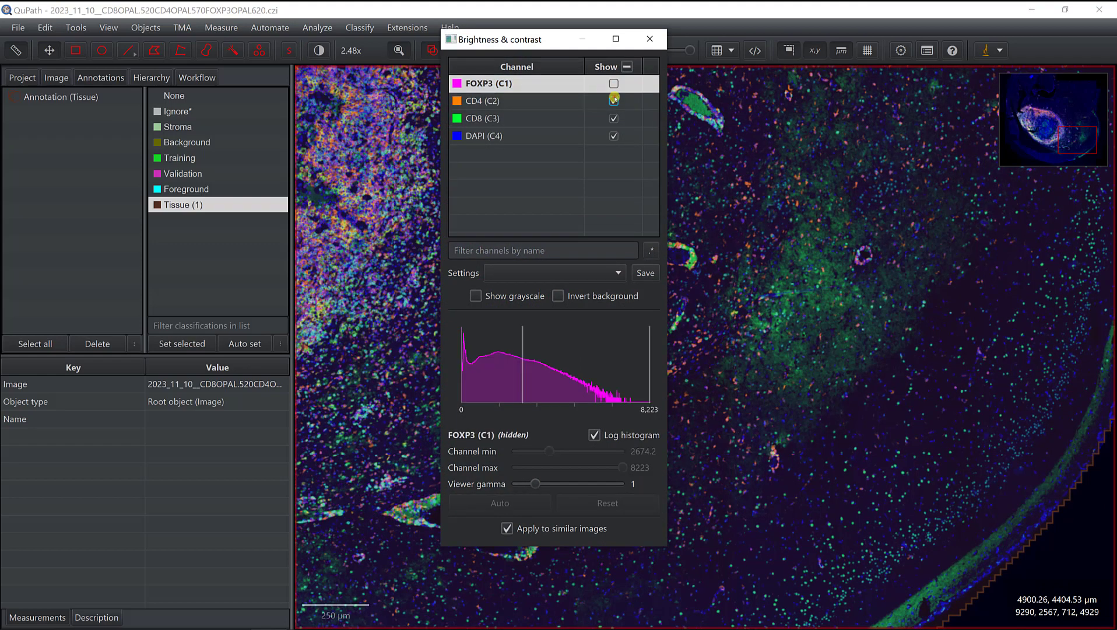
left_click(614, 101)
left_click(614, 118)
left_click_drag(564, 43, 159, 96)
- Select the Tissue annotation around the thin elongated artifact in the DAPI channel and turn off the annotation fill
scroll(738, 257, "up", 3)
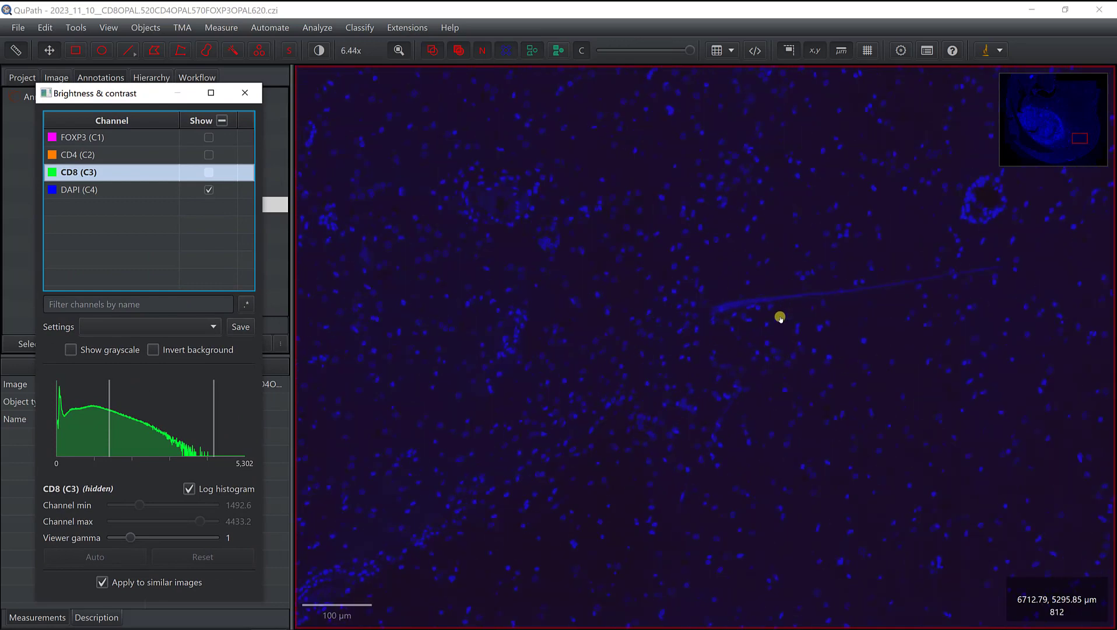
scroll(823, 311, "up", 5)
scroll(666, 308, "up", 3)
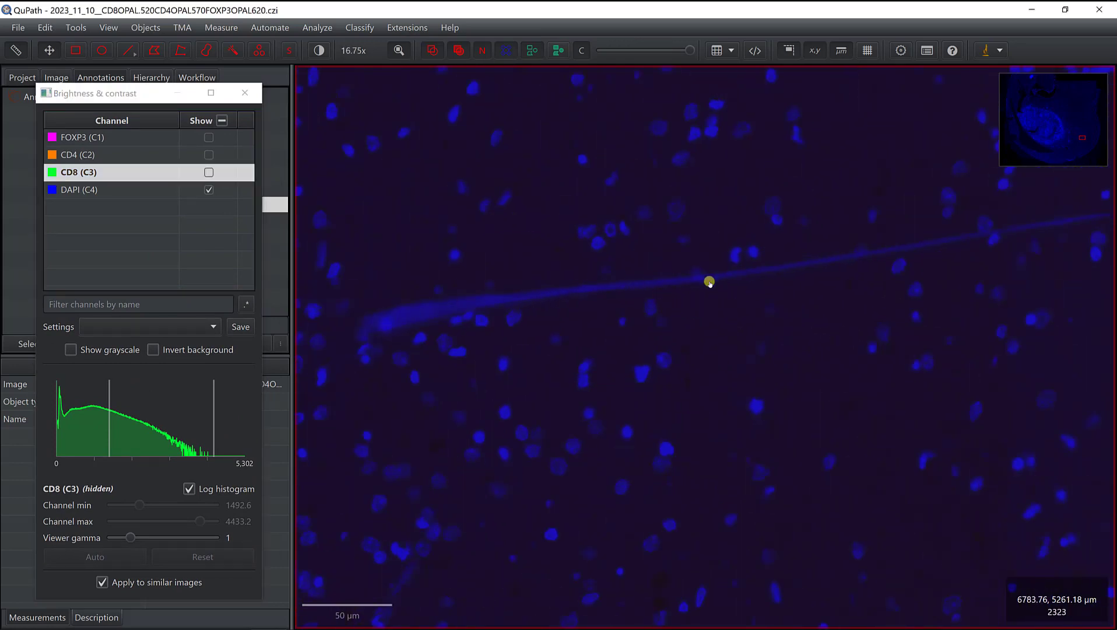
scroll(902, 263, "down", 1)
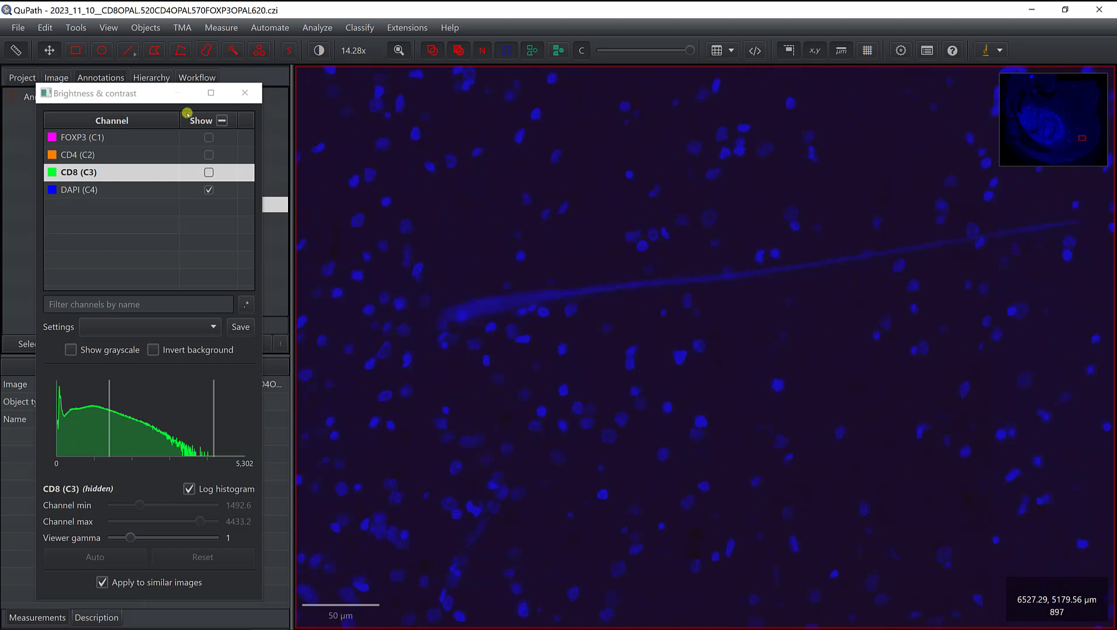
left_click(138, 101)
left_click_drag(138, 94, 121, 333)
left_click(414, 162)
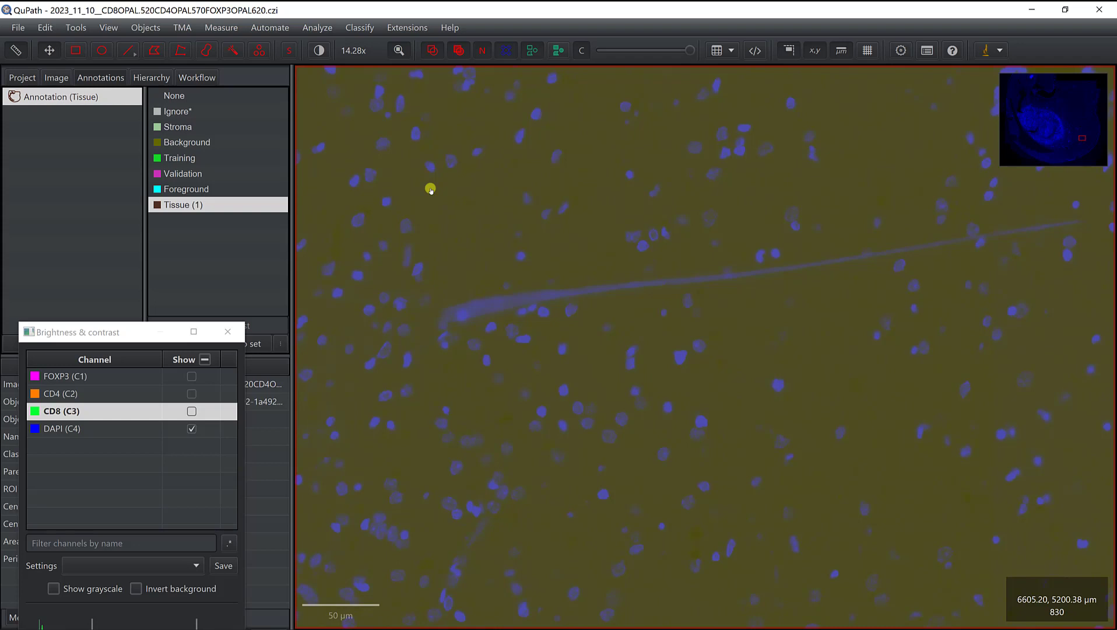
key("f")
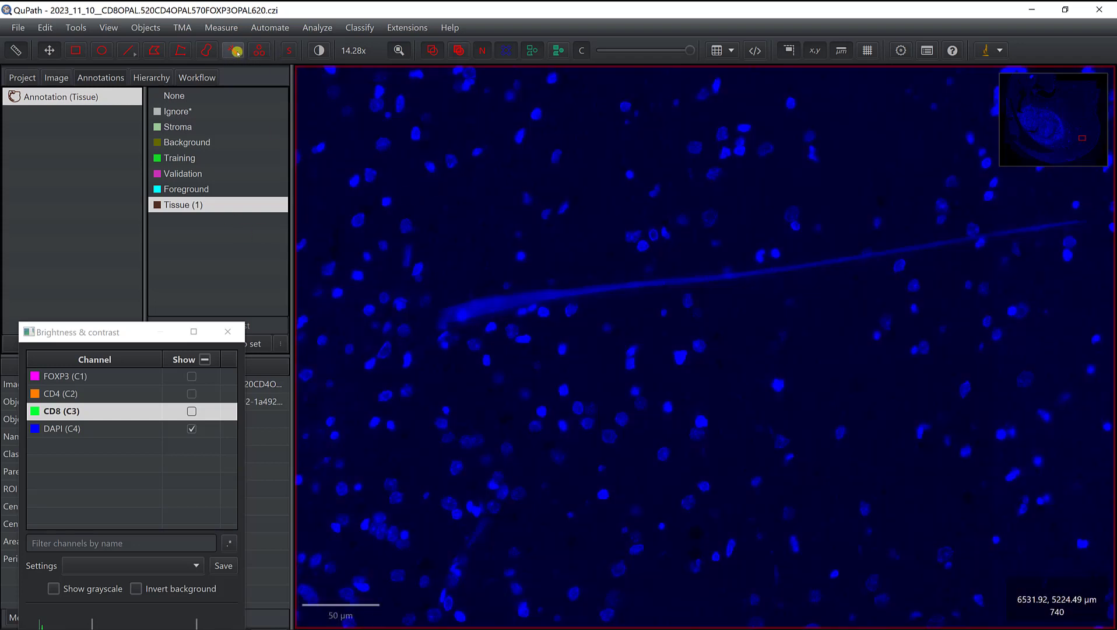
- Subtract the thin elongated artifact along its full length from the Tissue annotation with the Brush tool, and show annotations filled
left_click(214, 50)
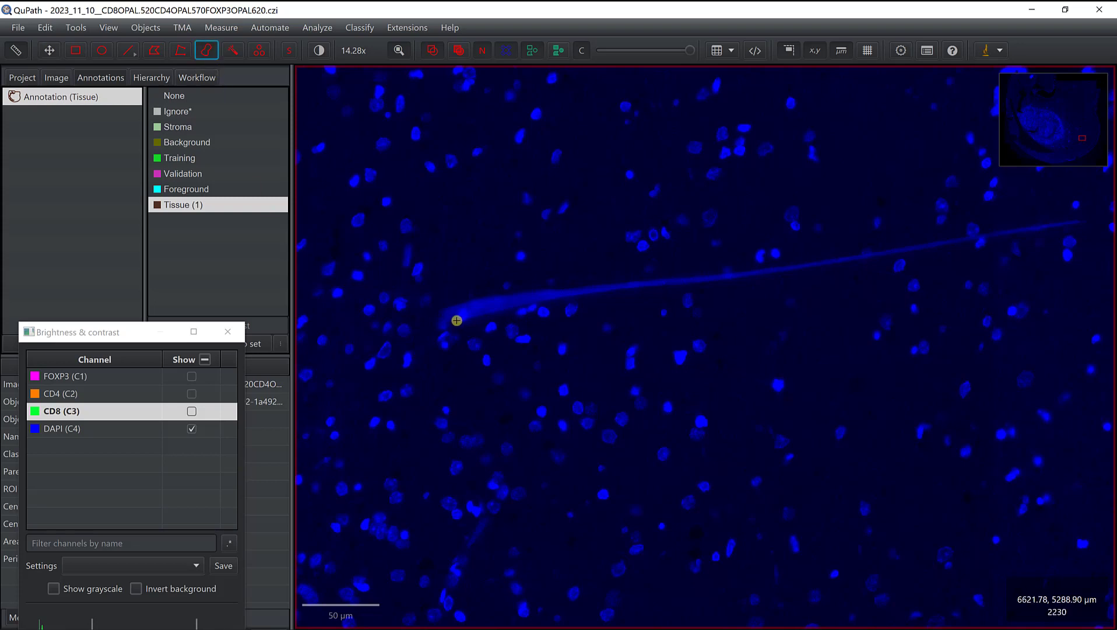
mouse_move(451, 319)
left_mouse_down()
mouse_move(504, 298)
mouse_move(1067, 221)
mouse_move(1057, 222)
left_mouse_up()
key("alt")
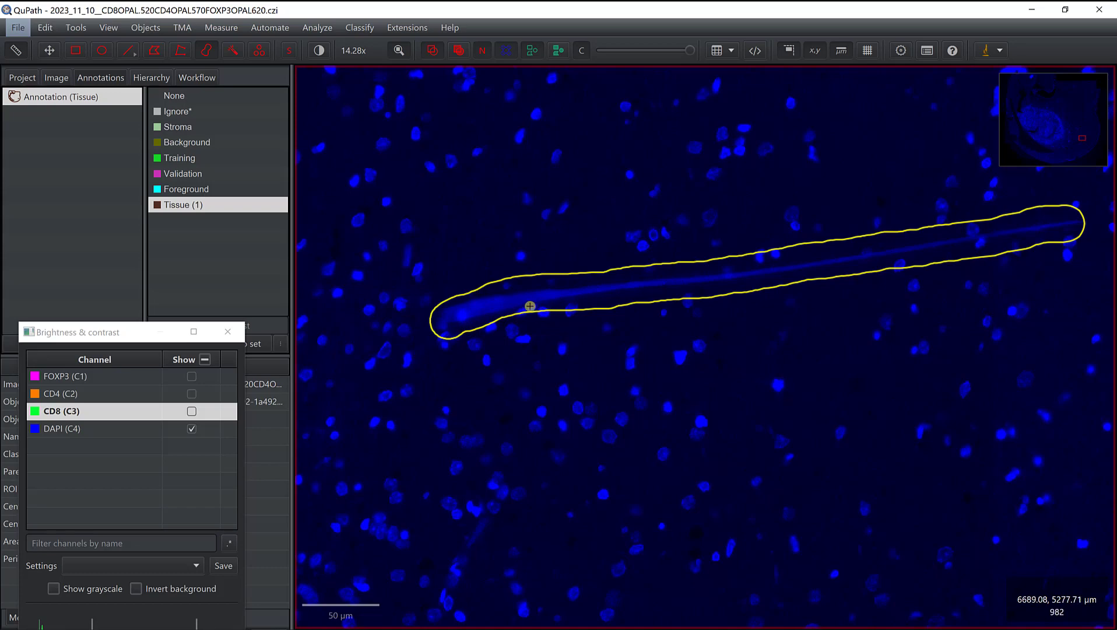
scroll(560, 323, "down", 4)
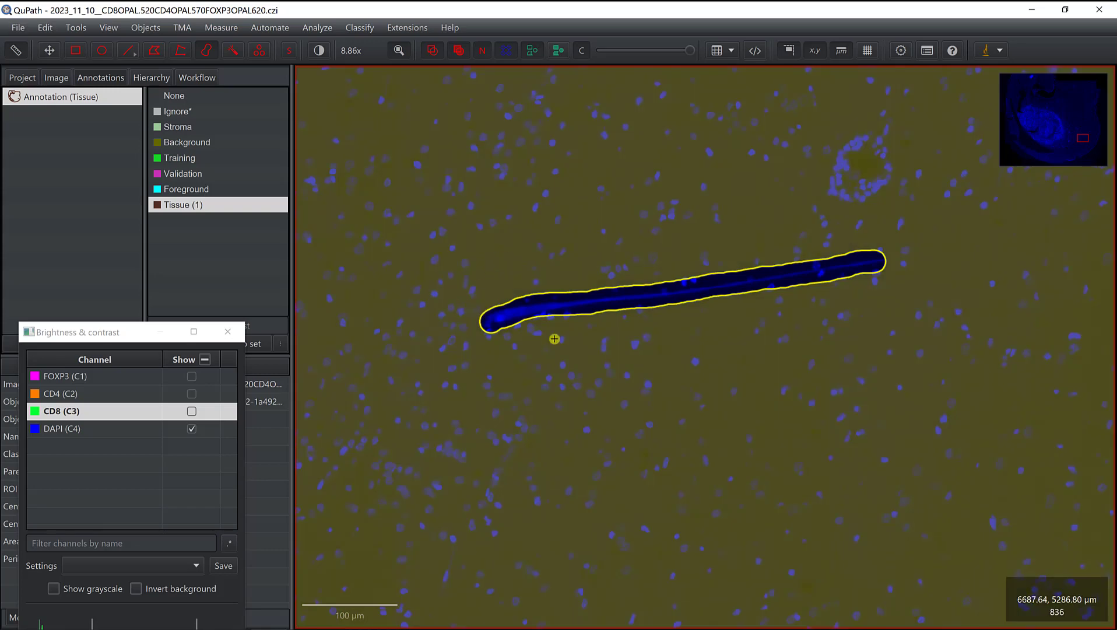
- Fit the whole image in the viewer, display the CD8, CD4 and FOXP3 channels again, and show annotations as outlines only
scroll(588, 216, "down", 18)
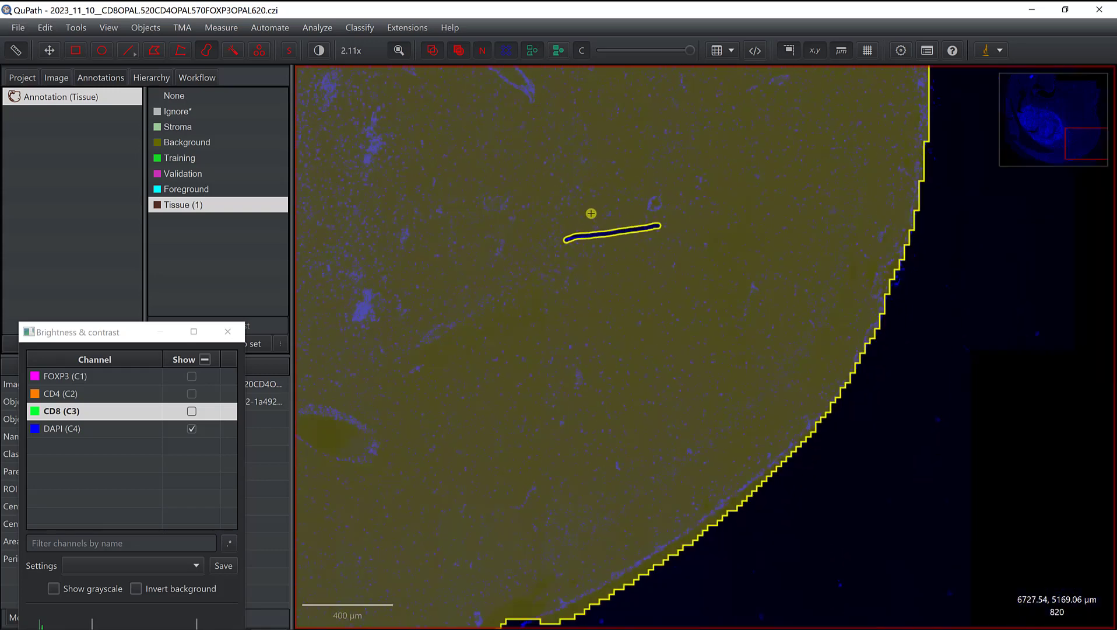
scroll(566, 182, "down", 3)
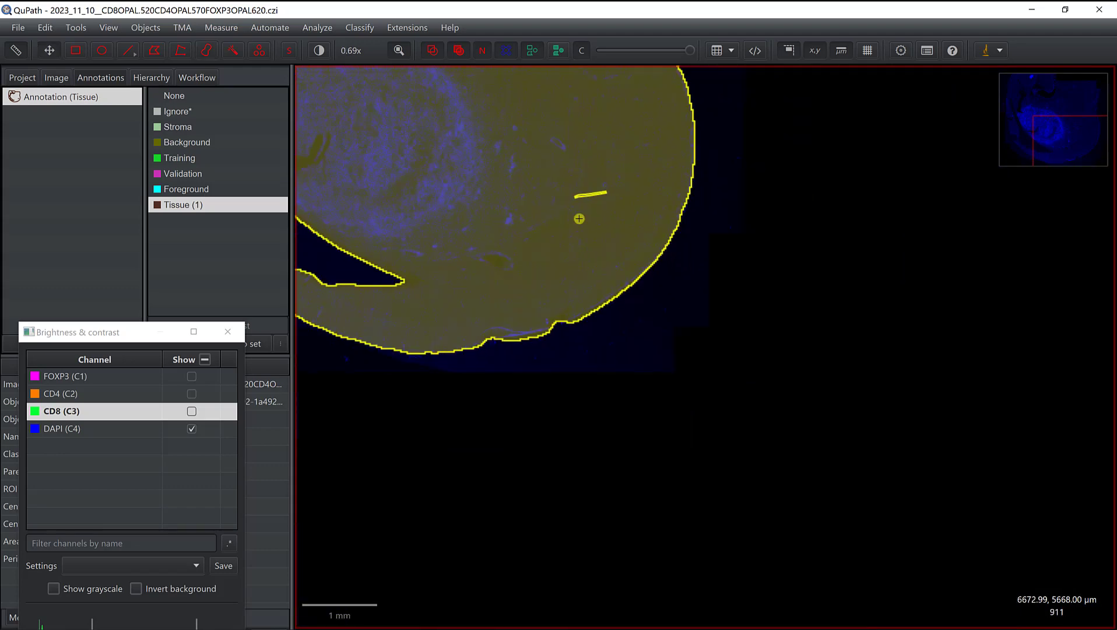
left_click(399, 49)
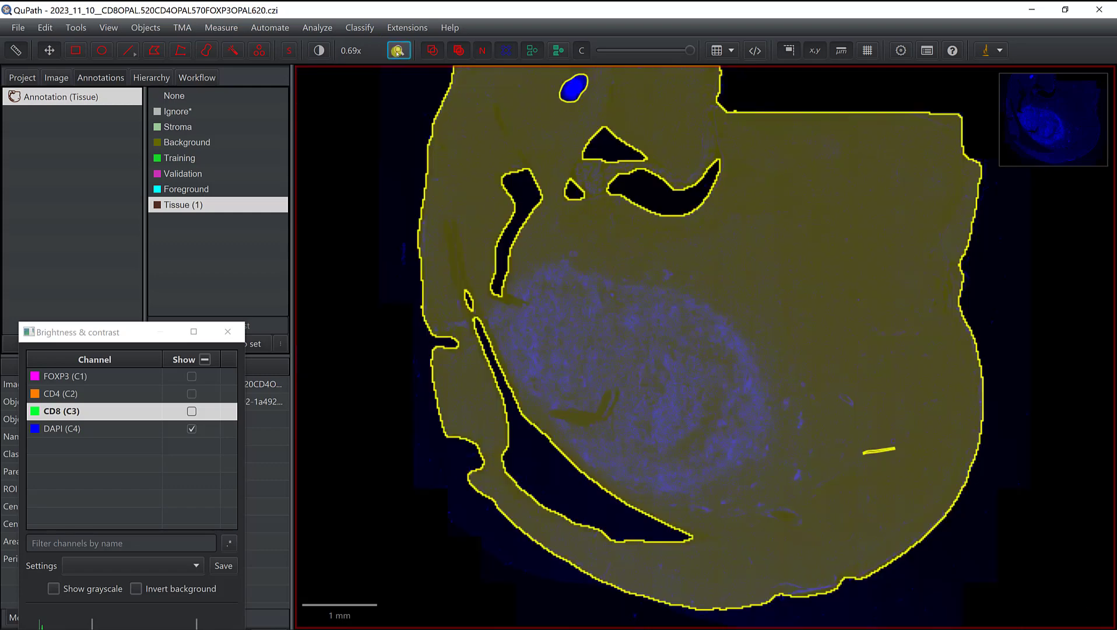
left_click(191, 412)
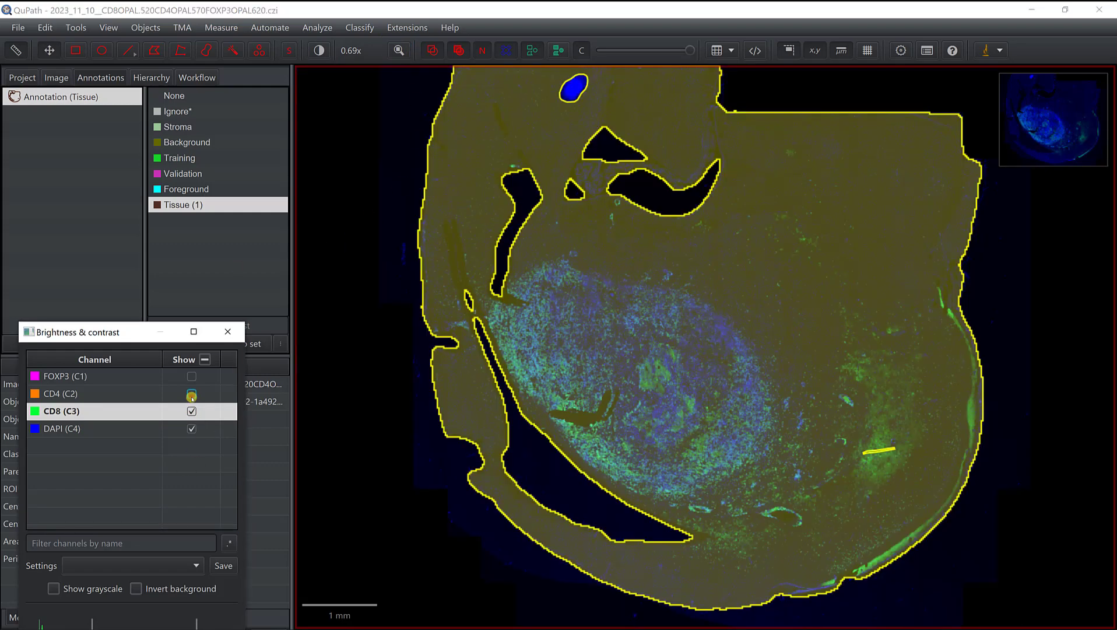
left_click(191, 394)
left_click(192, 376)
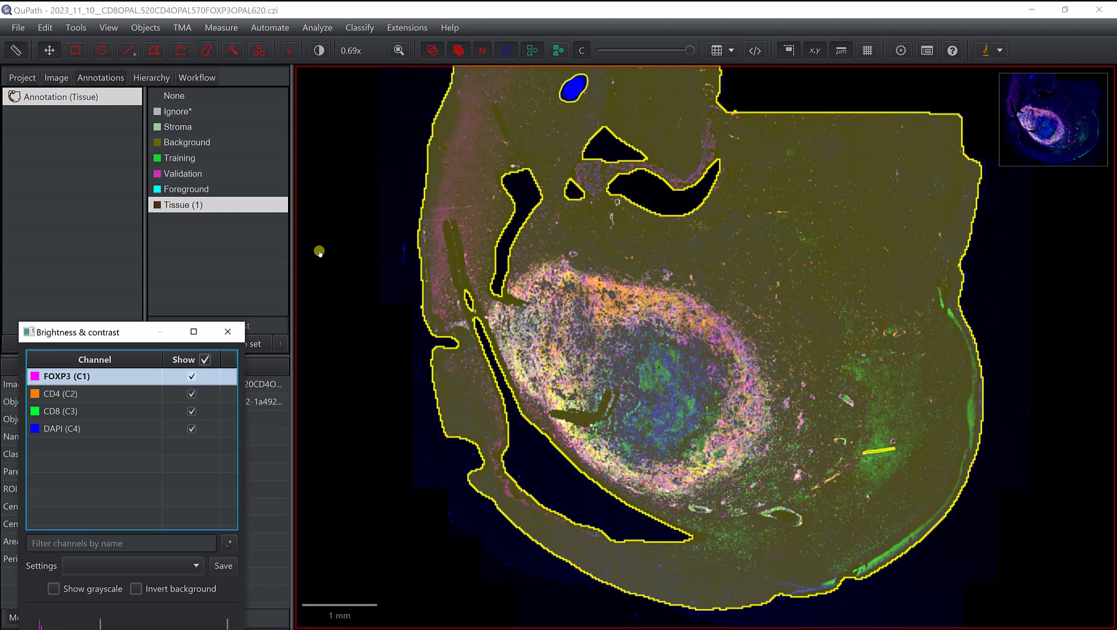
left_click(360, 154)
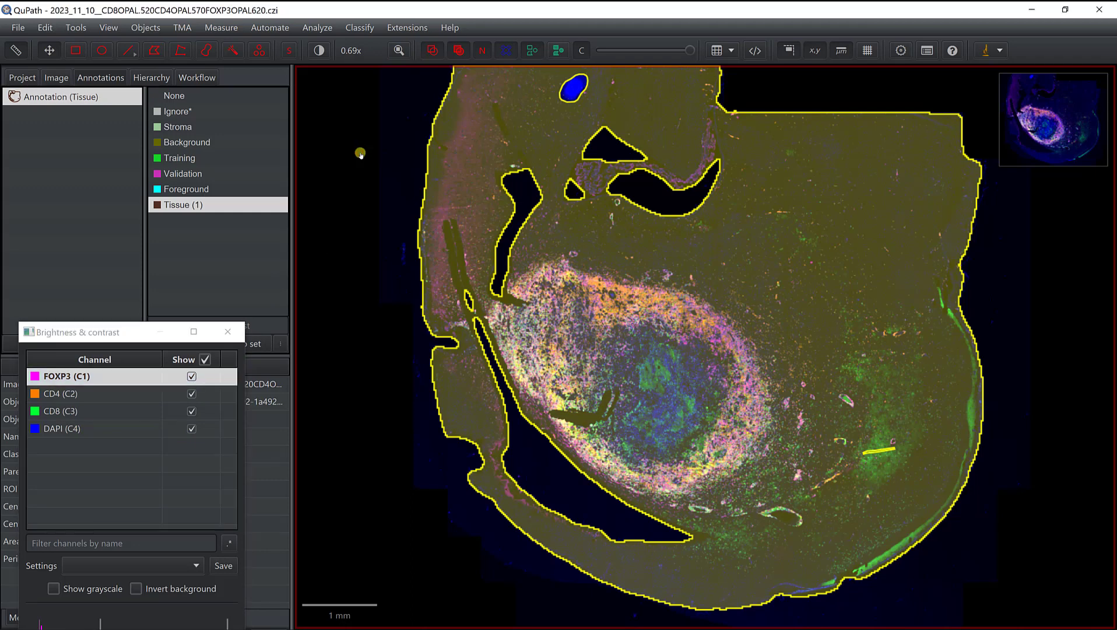
key("f")
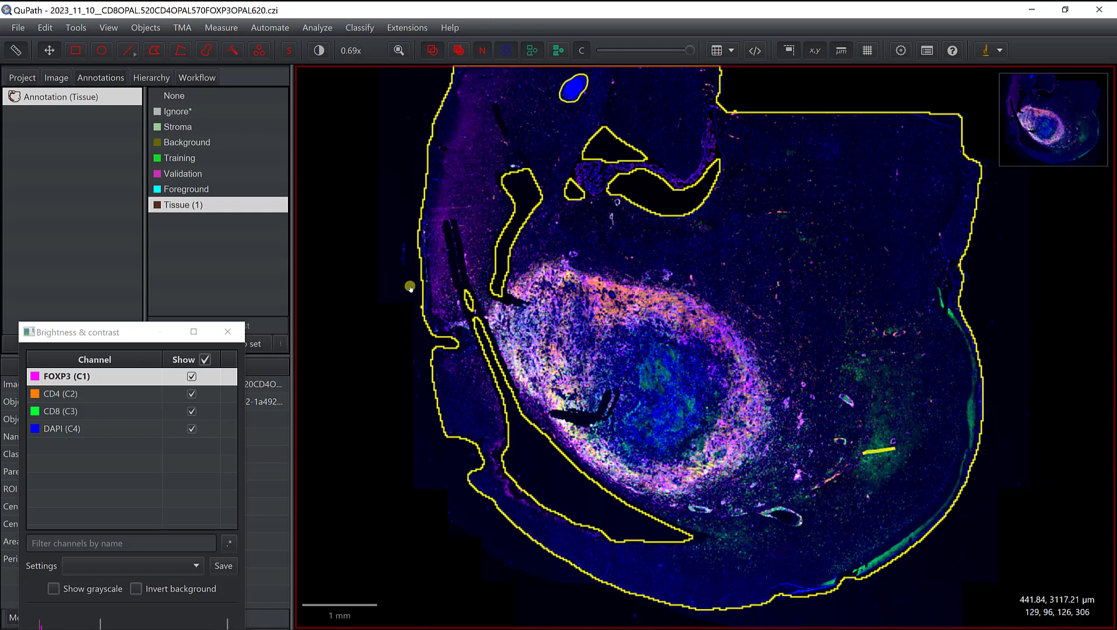
left_click(131, 332)
left_click_drag(131, 332, 243, 99)
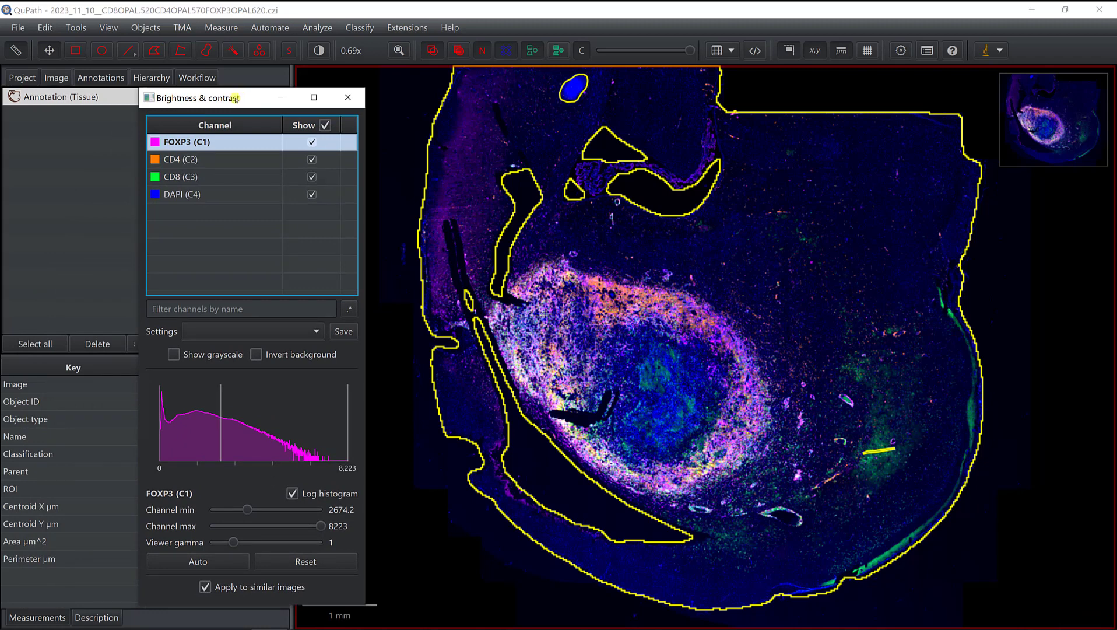
left_click_drag(233, 98, 191, 100)
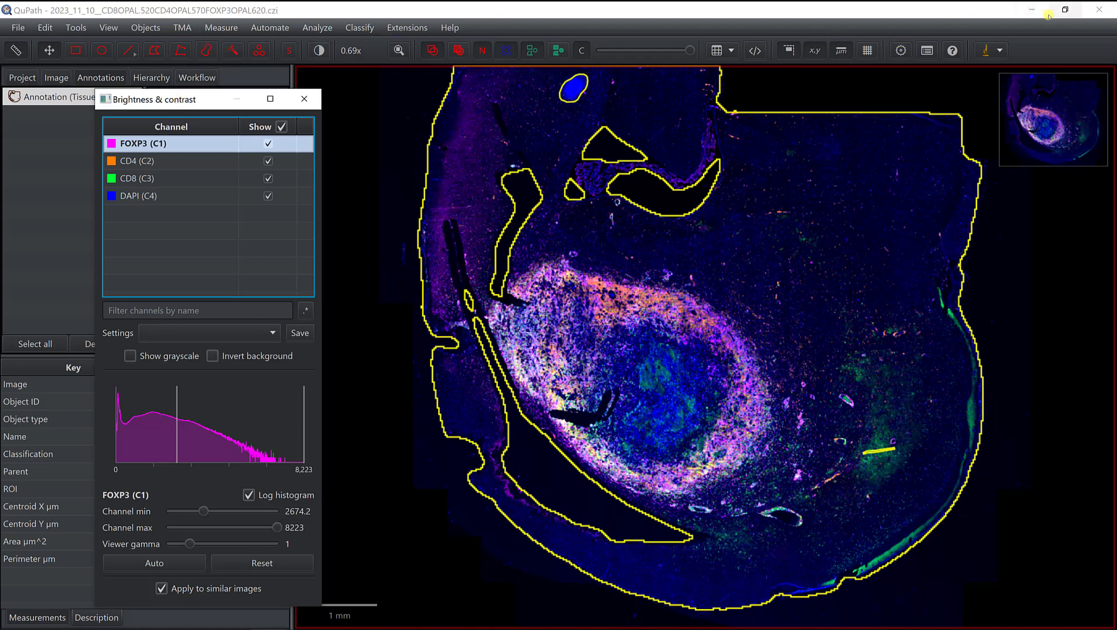
- Switch to the Téléchargements folder in File Explorer and select stardist_model_1_channel.pb
left_click(1031, 10)
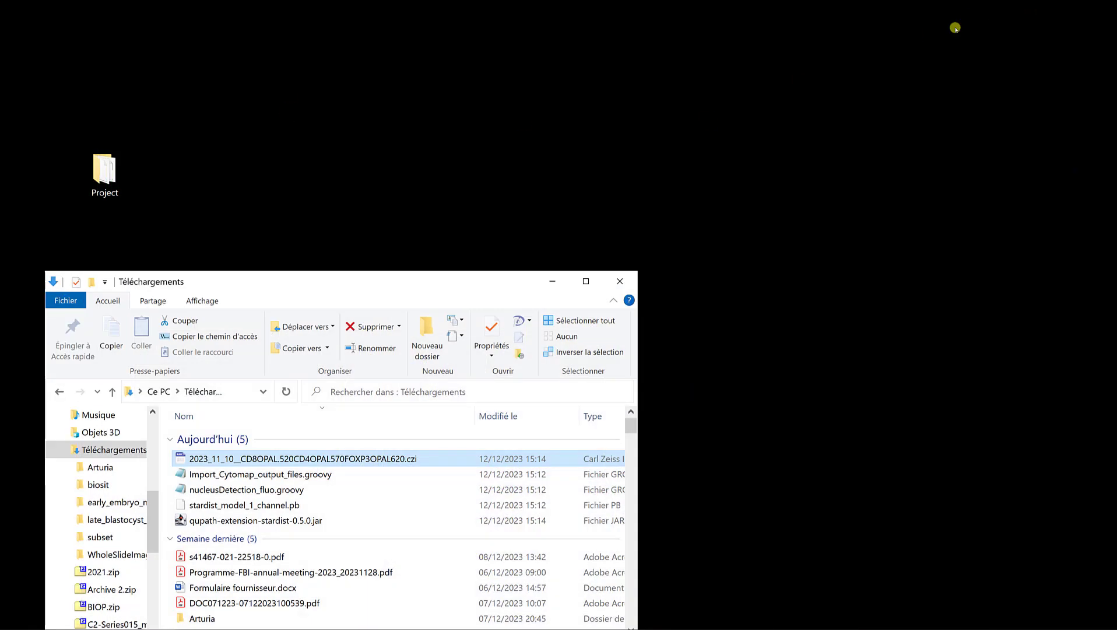
left_click_drag(318, 280, 658, 57)
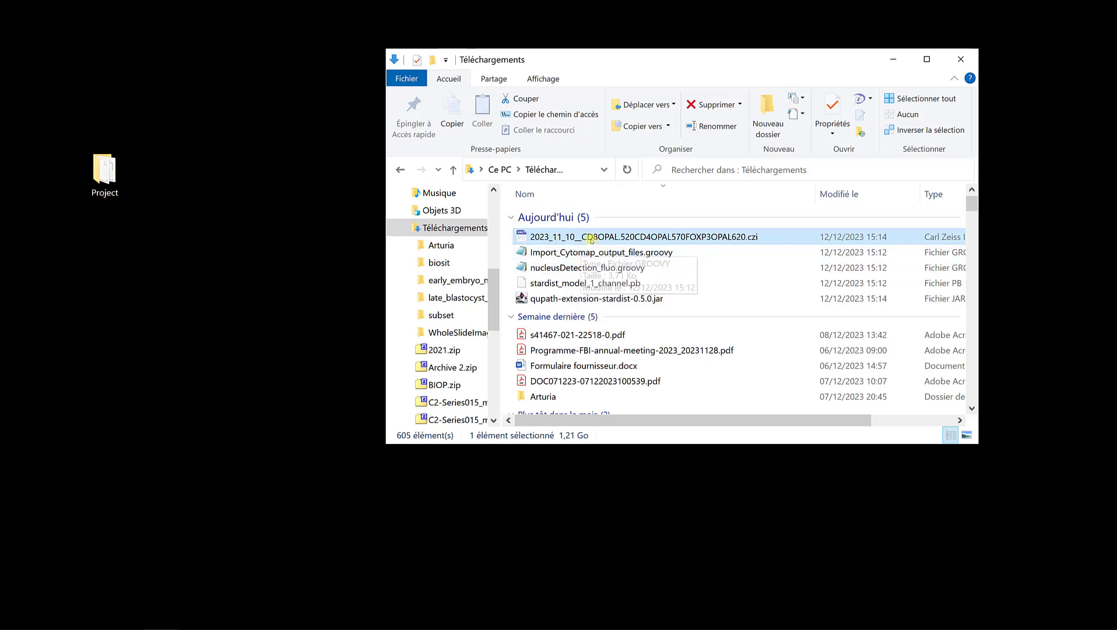
left_click(545, 284)
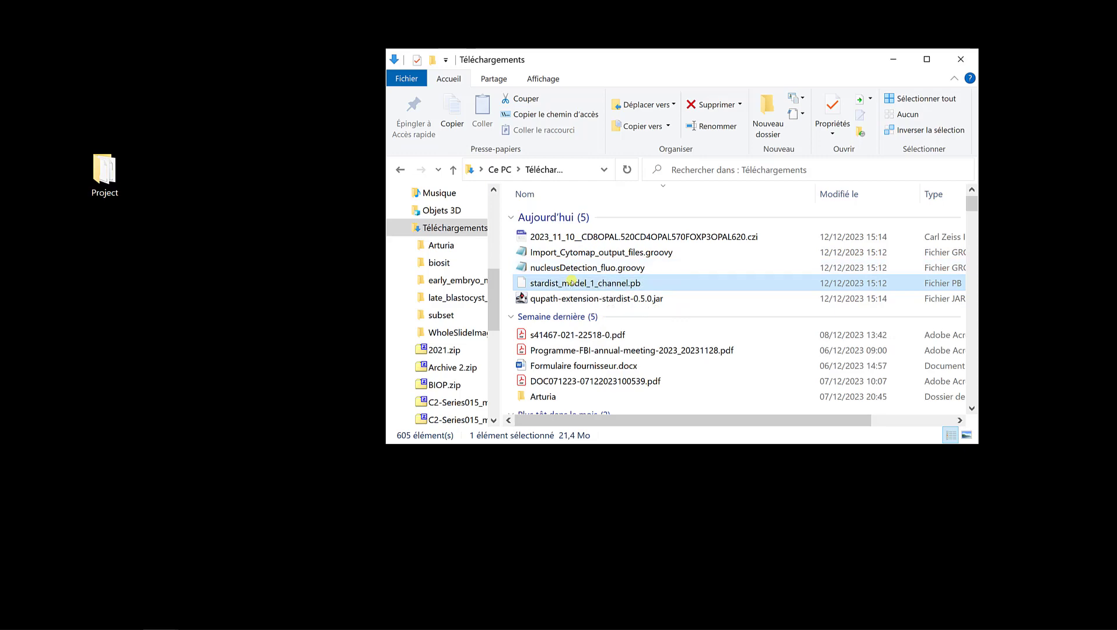
- Open the Project folder on the desktop, create a subfolder named Script in it, and open that subfolder
double_click(103, 169)
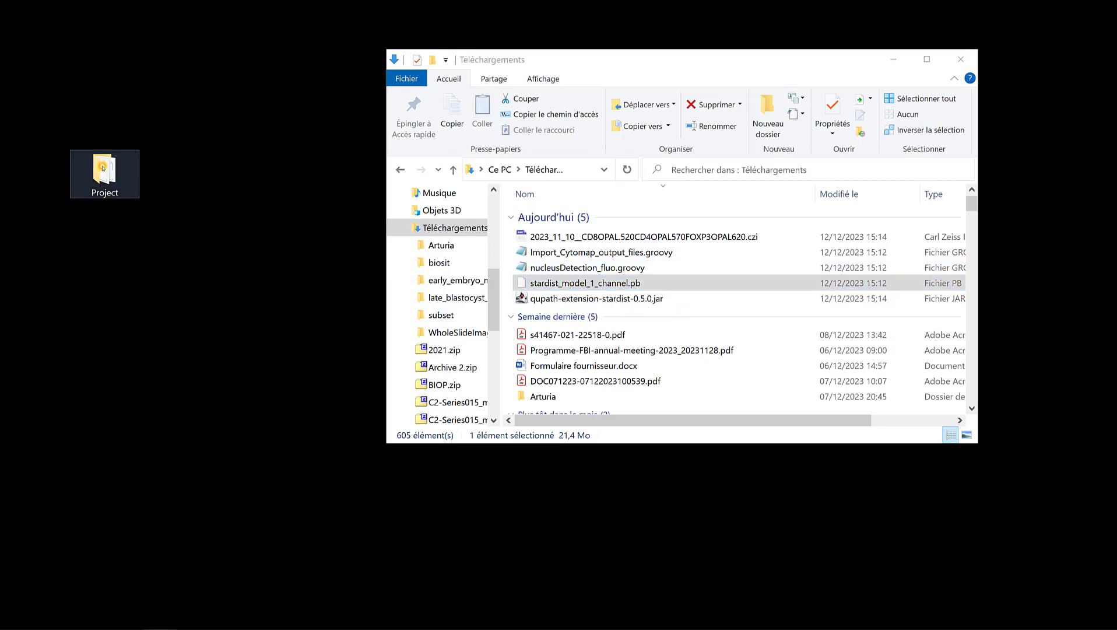
left_click_drag(501, 84, 178, 202)
right_click(250, 441)
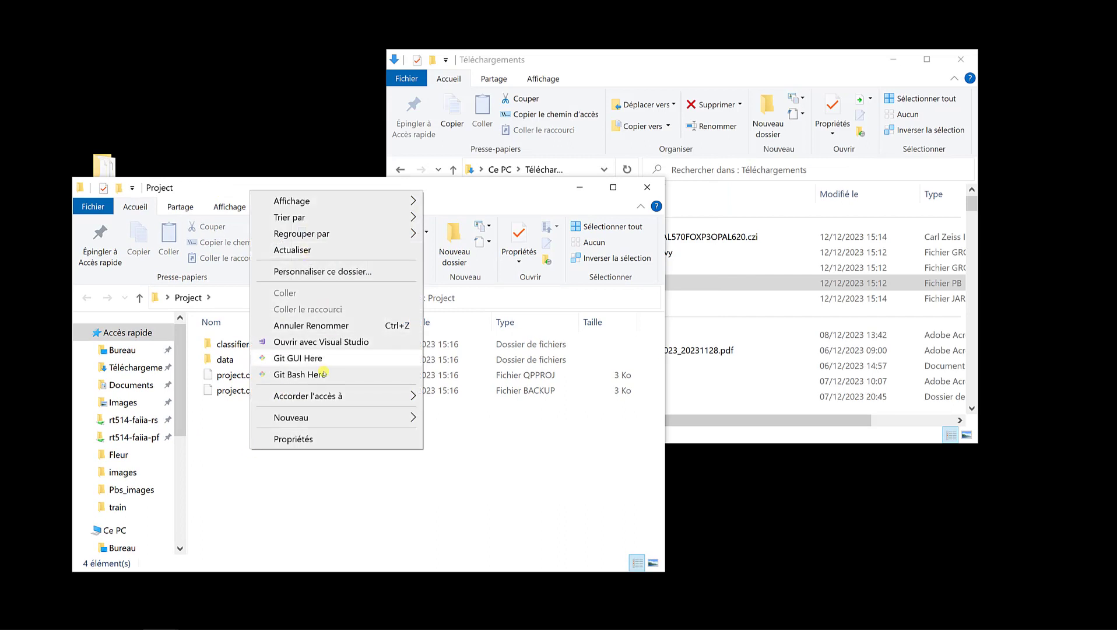
mouse_move(403, 417)
left_click(469, 420)
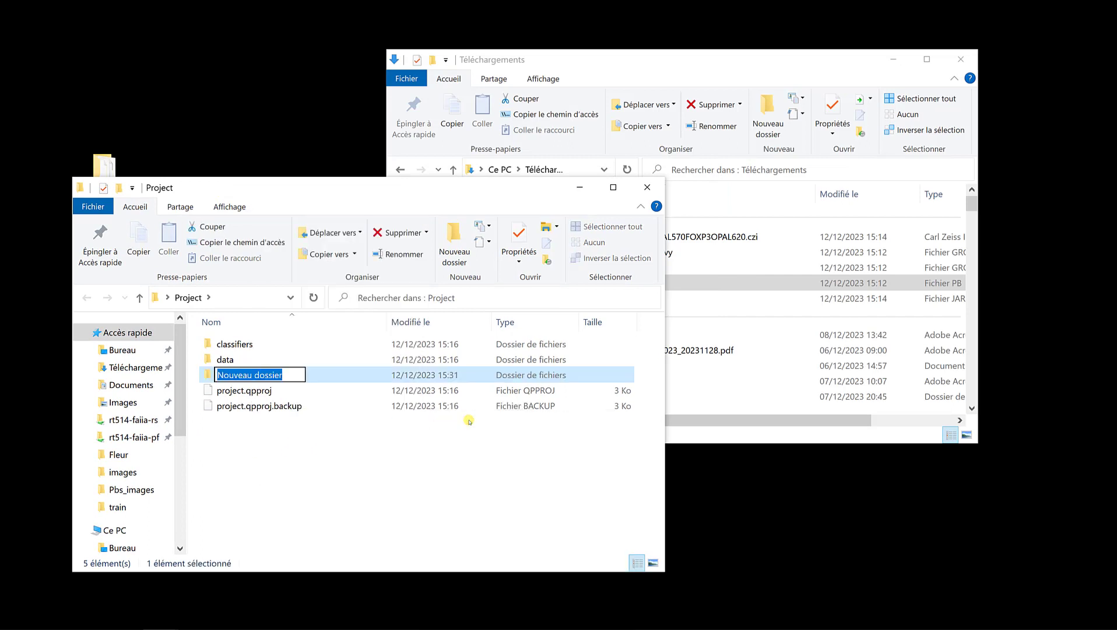
type("S")
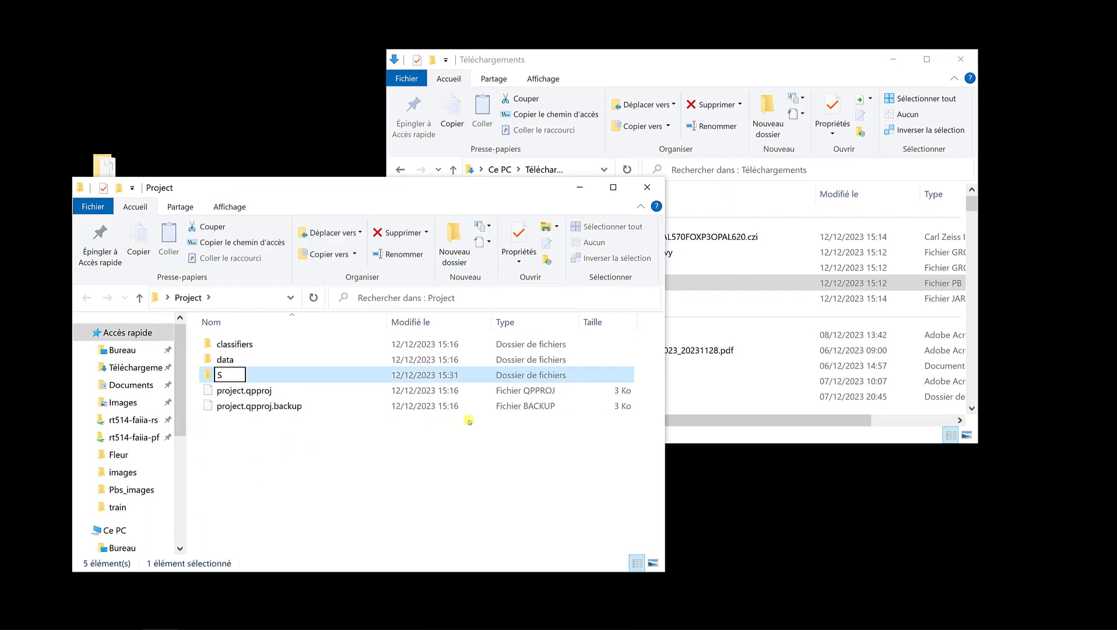
type("cript")
key("Return")
key("Return")
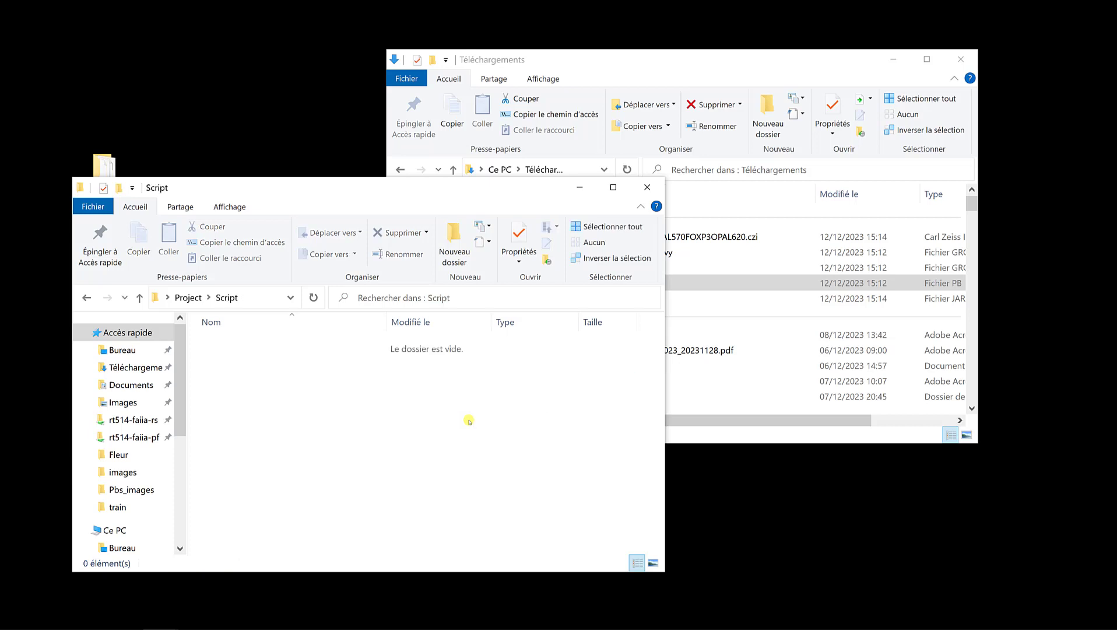
- Move Import_Cytomap_output_files.groovy, nucleusDetection_fluo.groovy and stardist_model_1_channel.pb from Téléchargements into the Script folder
left_click(706, 63)
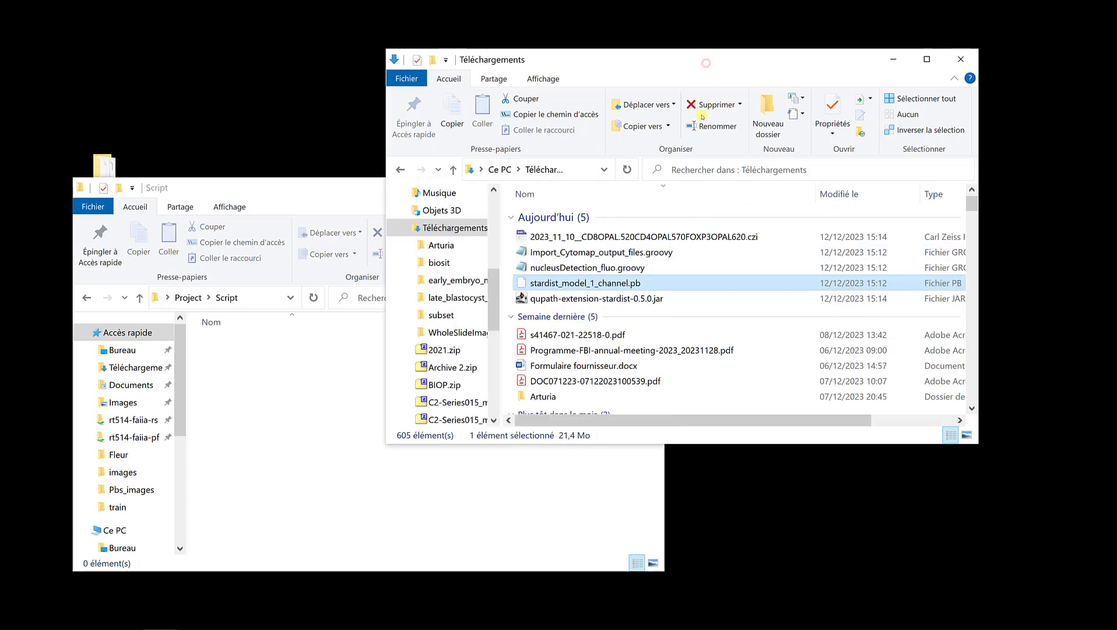
left_click(575, 251)
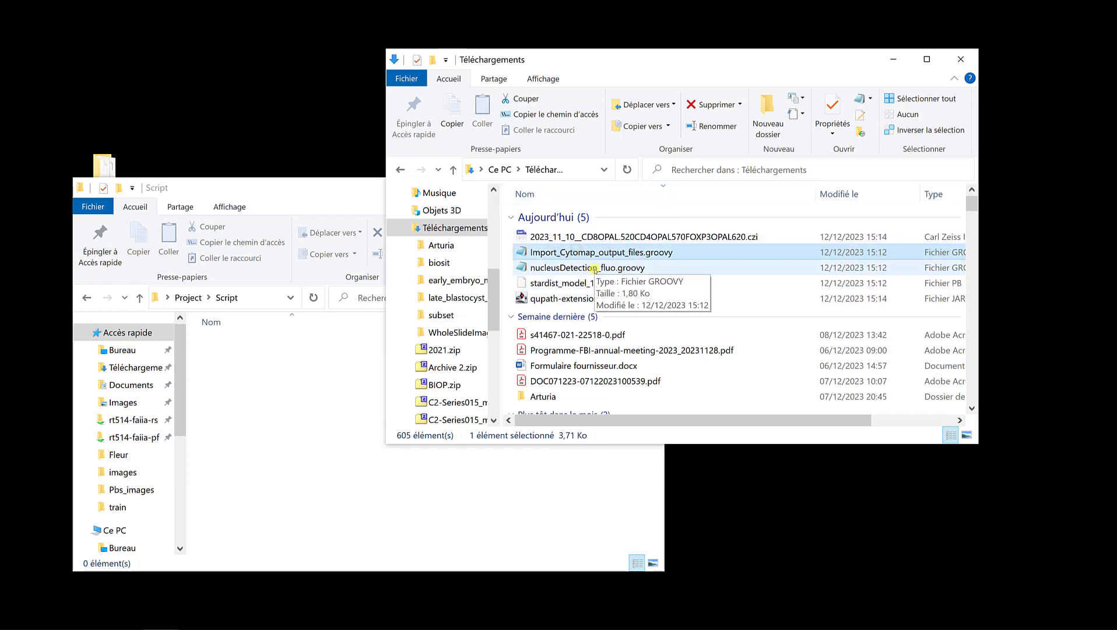
key("shift+Down")
key("shift+Down")
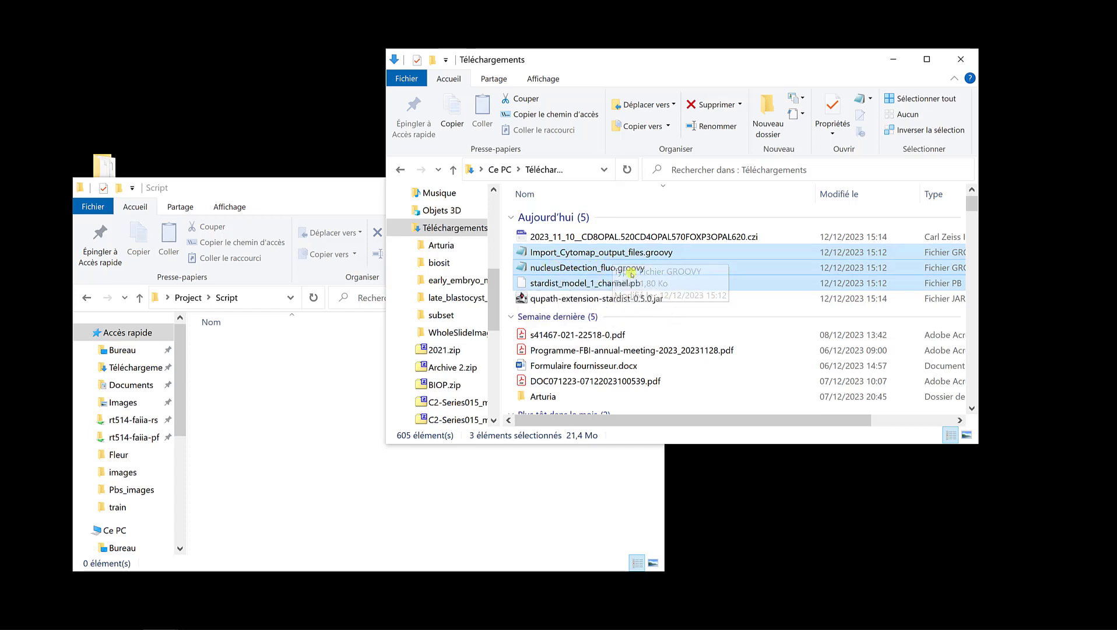
left_click_drag(597, 270, 314, 456)
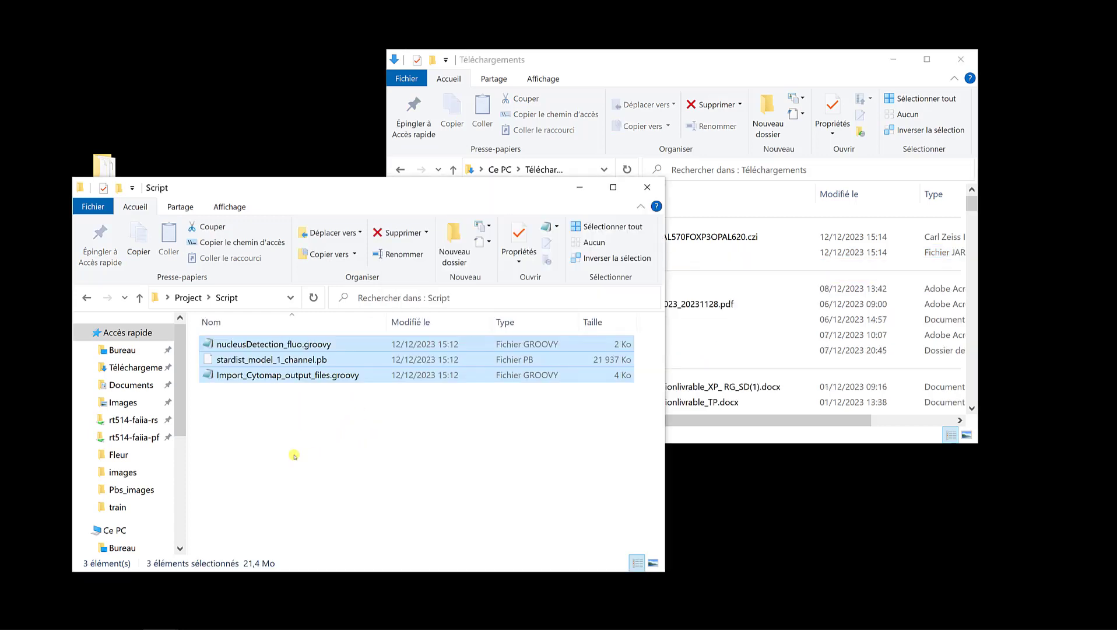
- Check the Script folder's location inside the Project folder and reopen it to review the moved files
left_click_drag(275, 194, 513, 138)
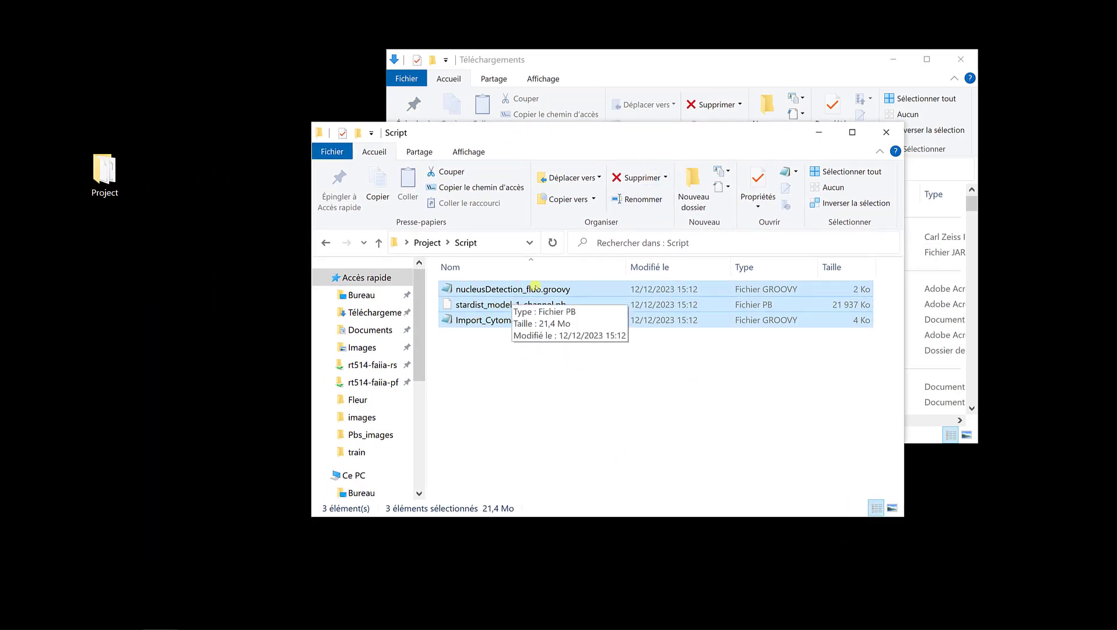
left_click(428, 242)
double_click(466, 321)
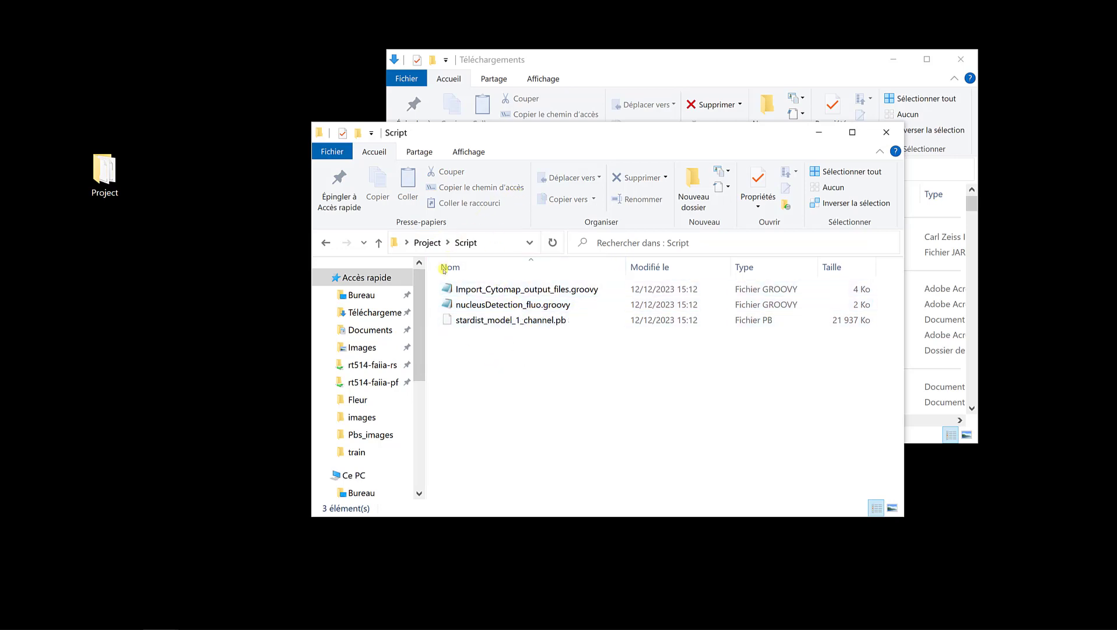
- Switch to QuPath, hide the FOXP3, CD4 and CD8 channels, and display only DAPI in grayscale
mouse_move(403, 626)
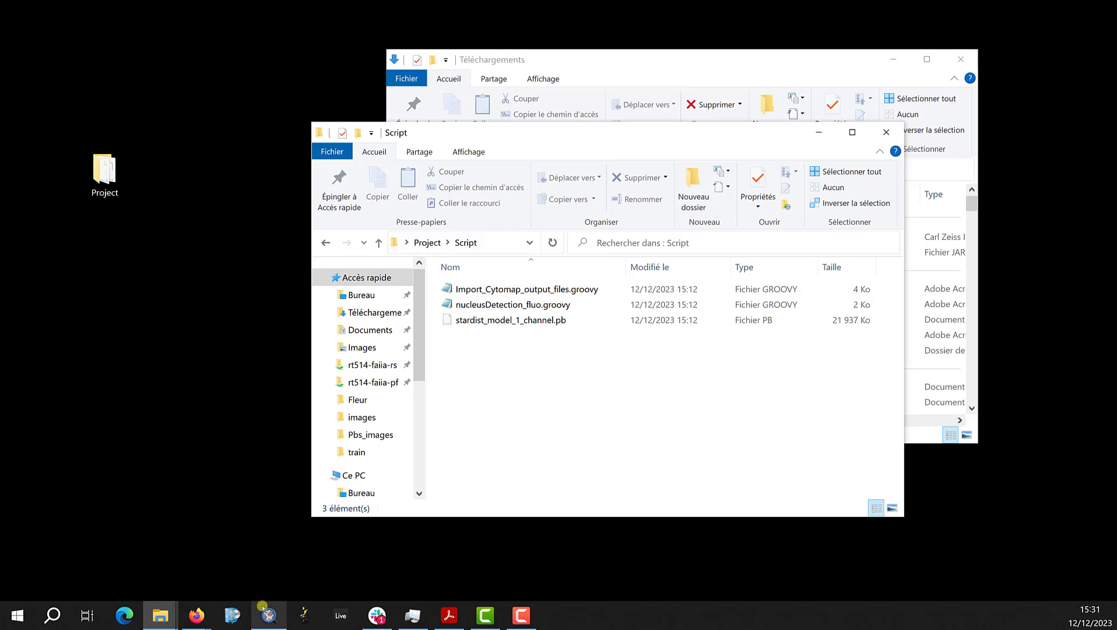
left_click(257, 611)
left_click(221, 99)
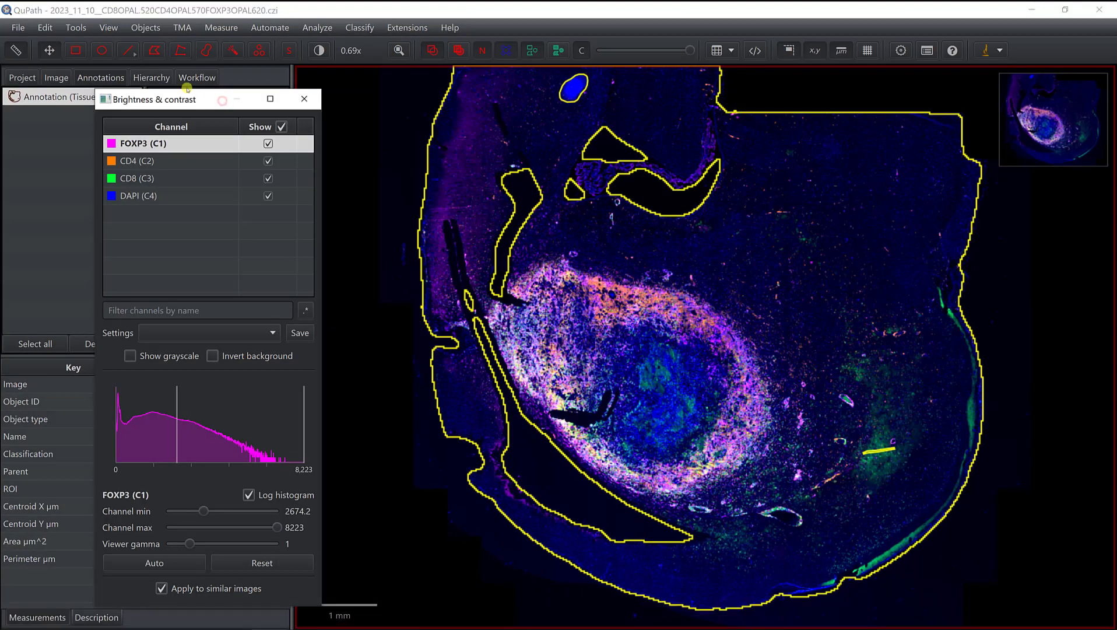
left_click_drag(209, 101, 163, 77)
left_click(224, 119)
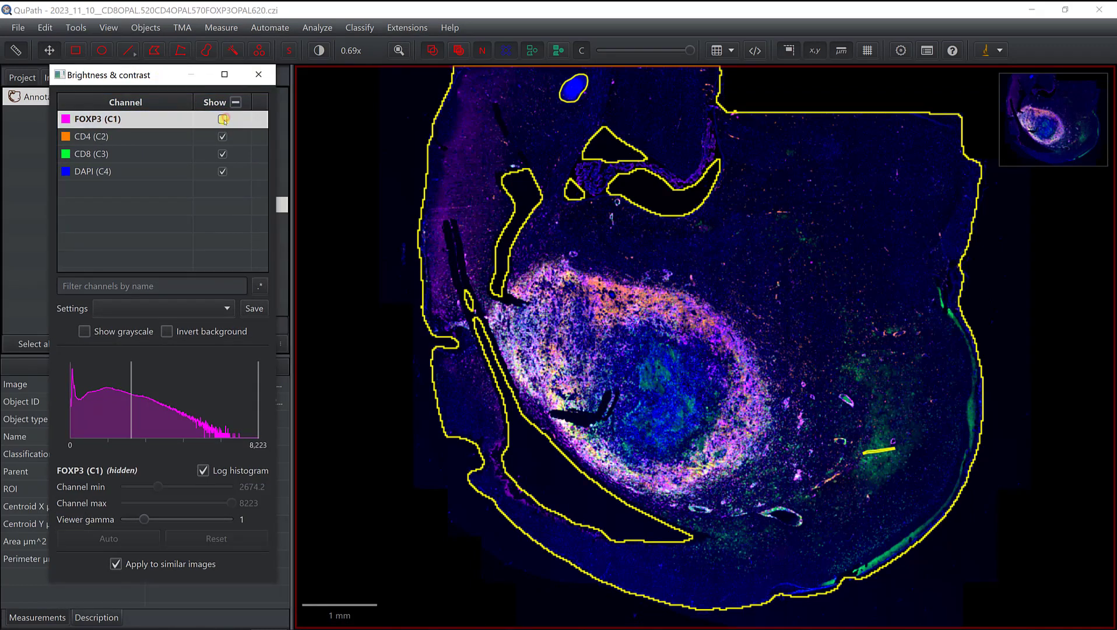
left_click(222, 137)
left_click(222, 154)
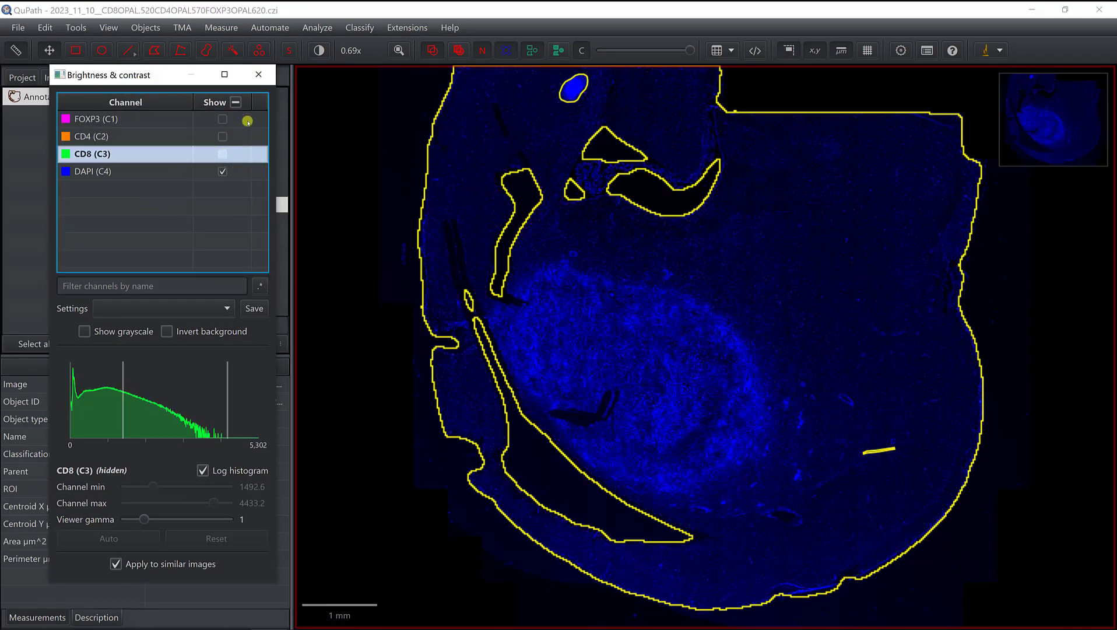
left_click(95, 334)
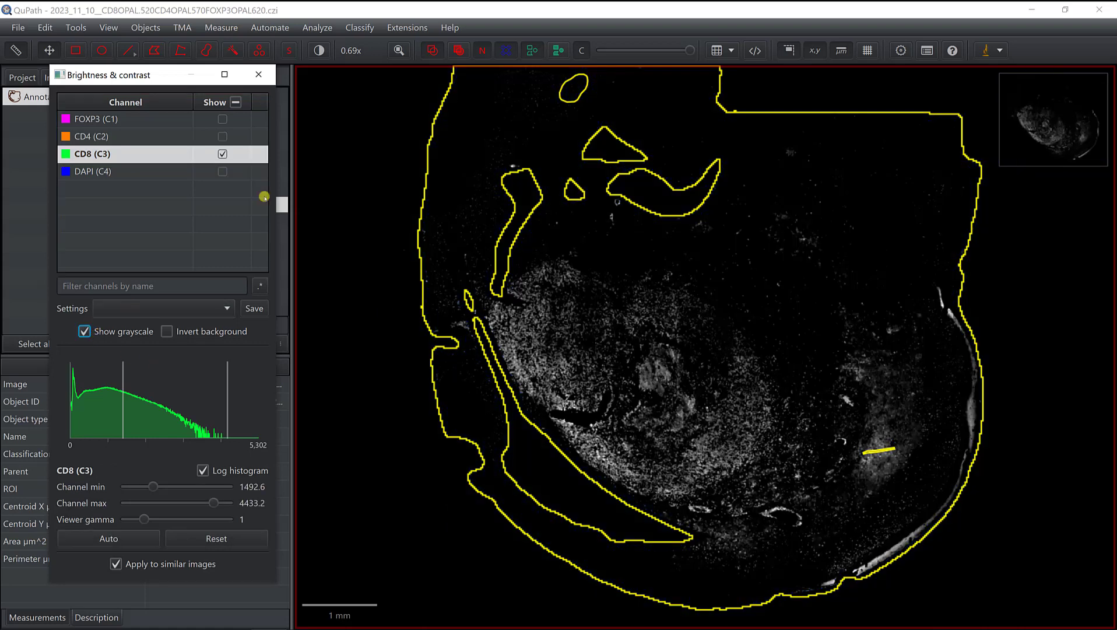
left_click(222, 171)
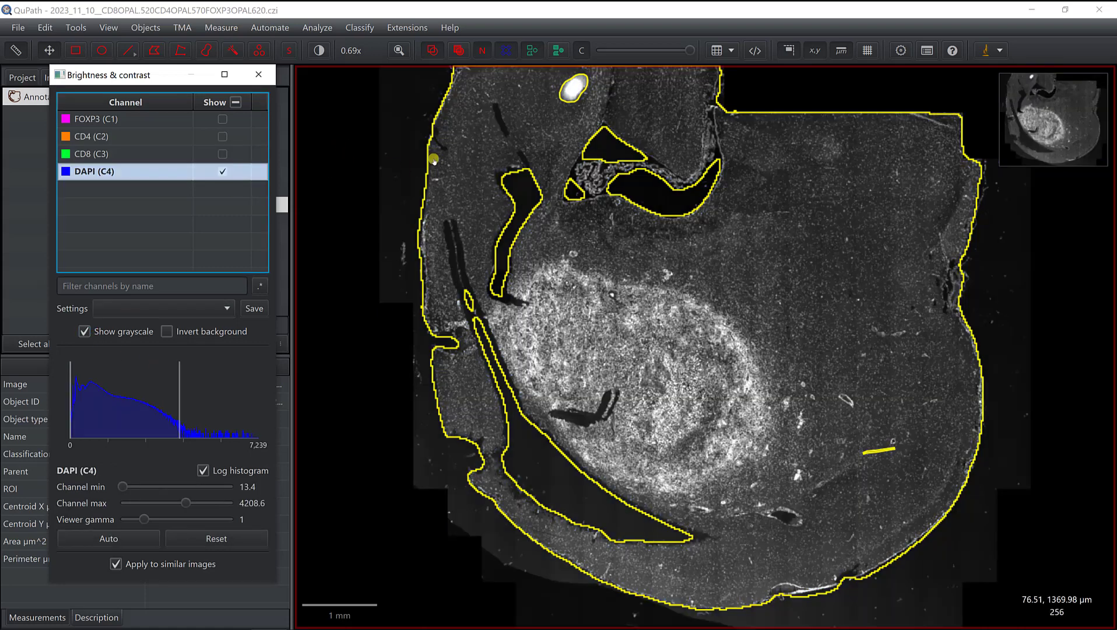
- Open nucleusDetection_fluo.groovy from the Project's Script folder in the script editor and move the editor clear of the tissue
left_click(755, 51)
left_click(363, 145)
left_click(384, 181)
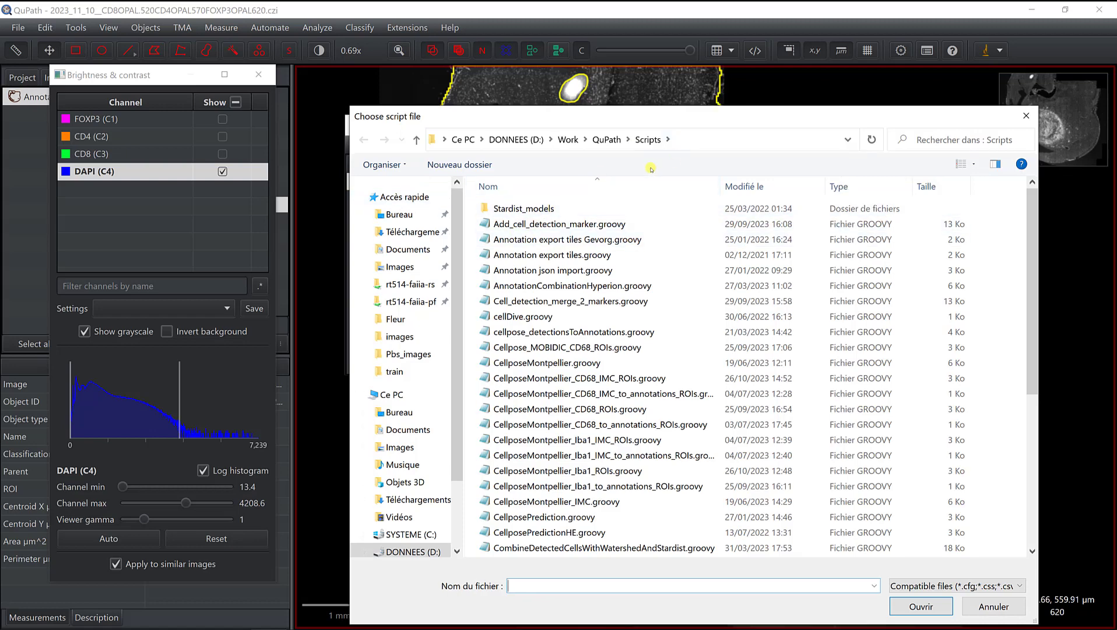
left_click(408, 216)
double_click(514, 223)
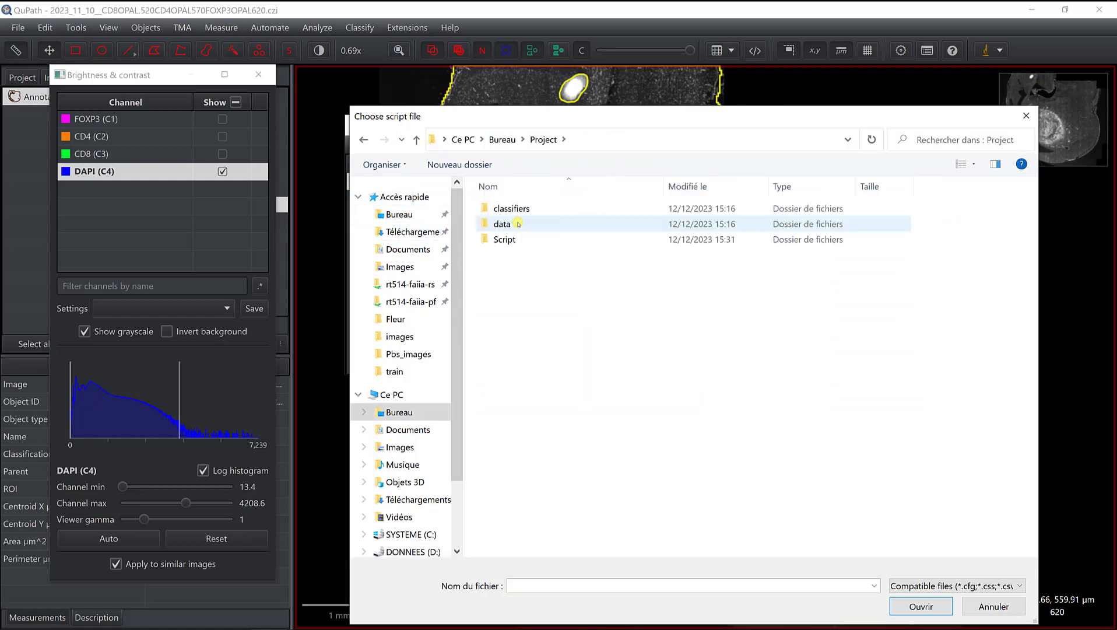
double_click(505, 239)
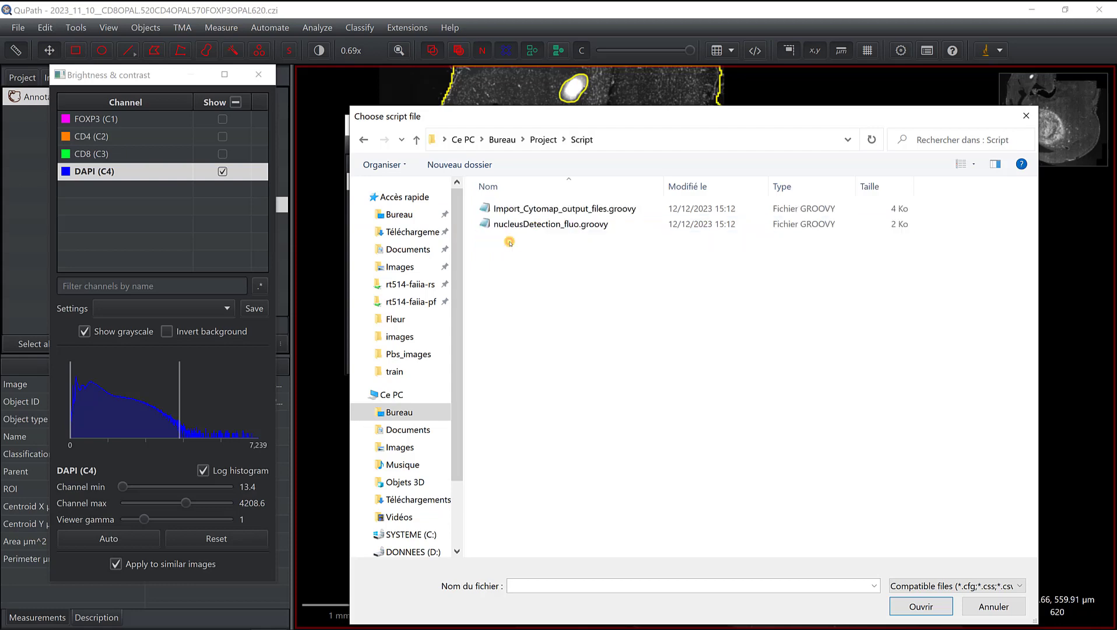
left_click(517, 224)
double_click(516, 224)
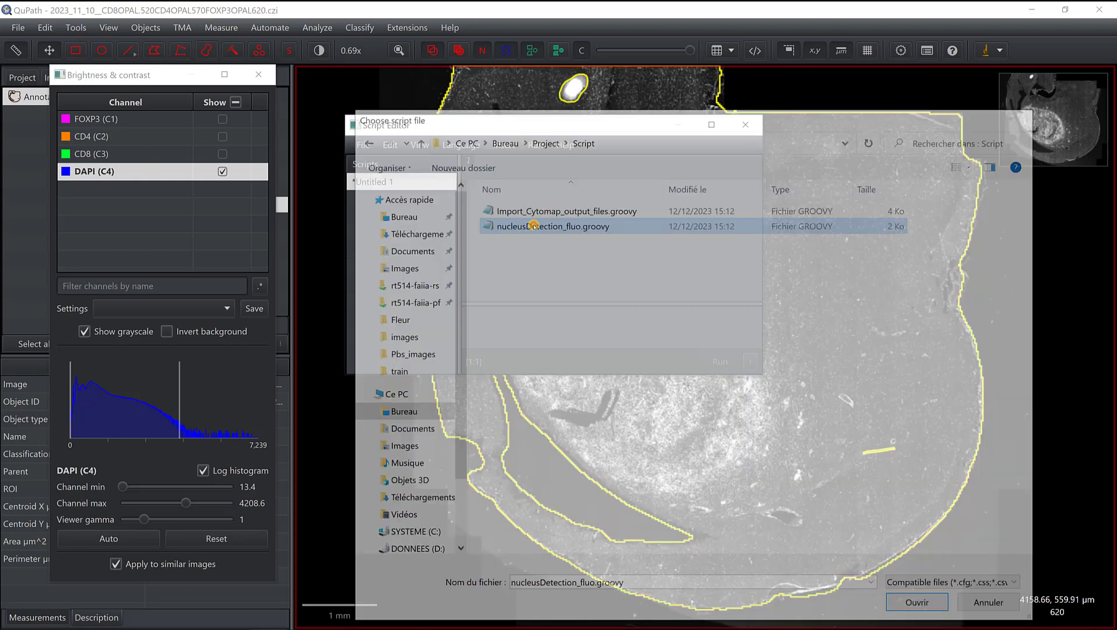
left_click_drag(561, 125, 284, 310)
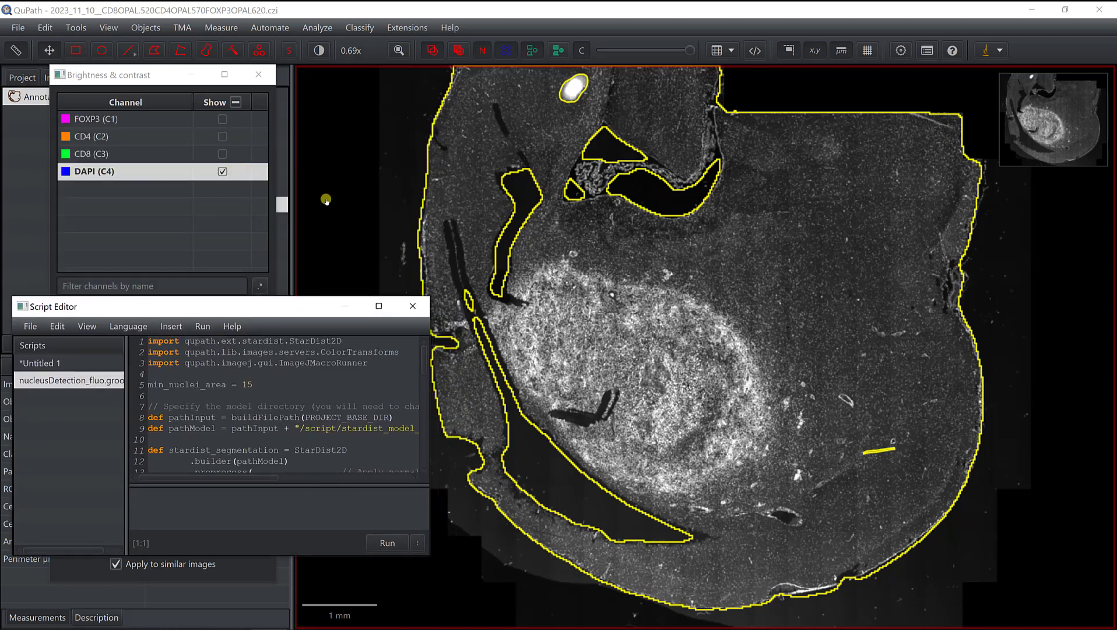
- Deselect the tissue annotation and draw a small rectangle annotation across the upper border of the dense nuclei region
left_click(364, 179)
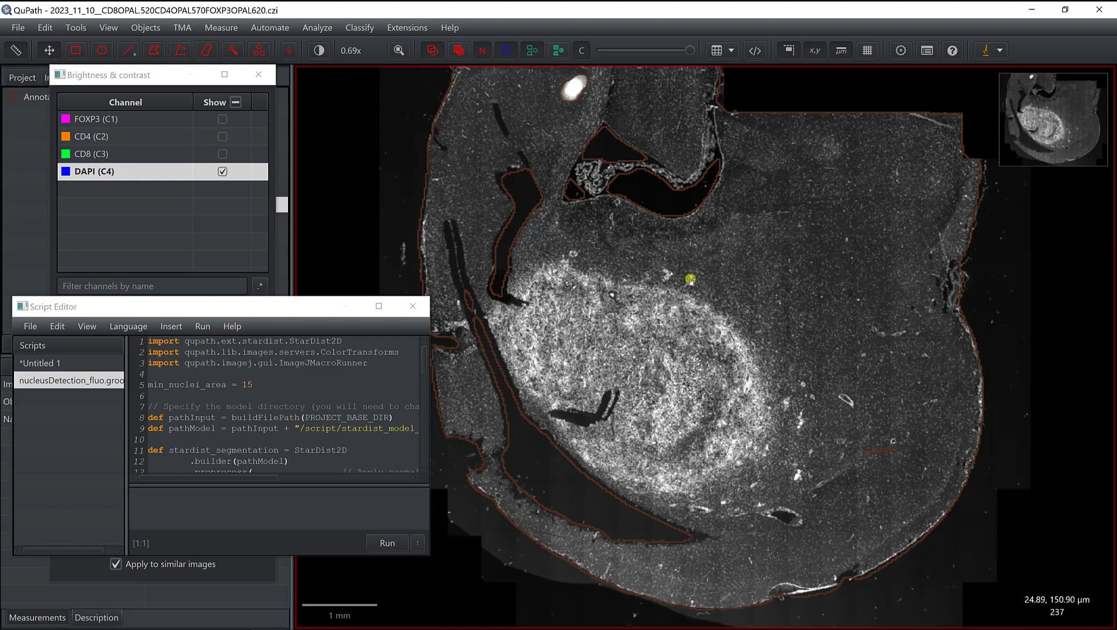
scroll(688, 309, "up", 3)
scroll(691, 347, "up", 4)
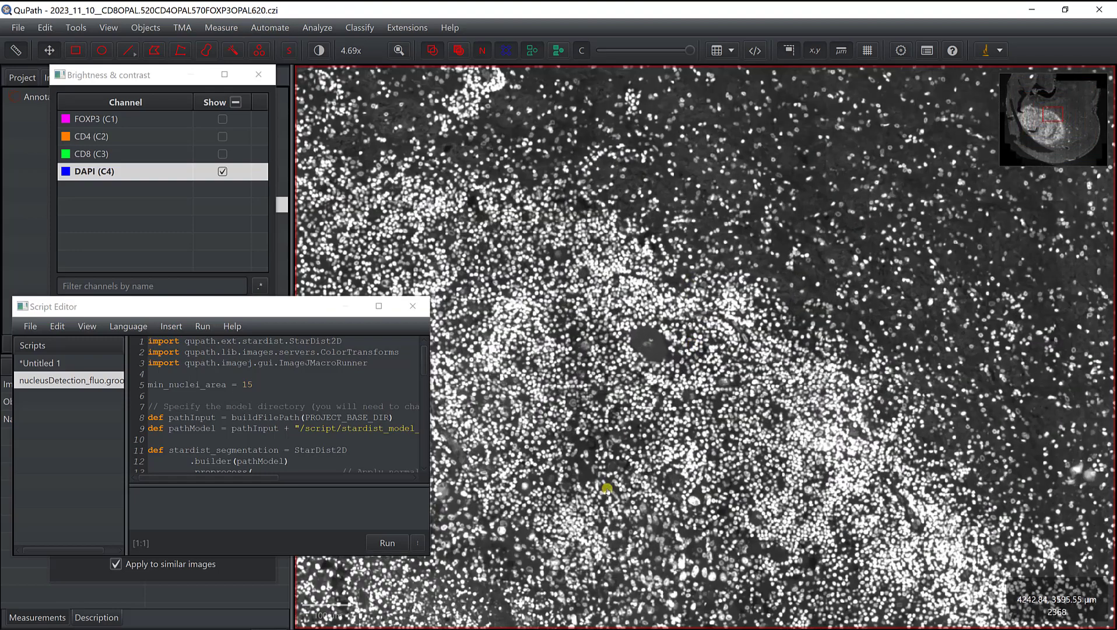
scroll(583, 297, "down", 3)
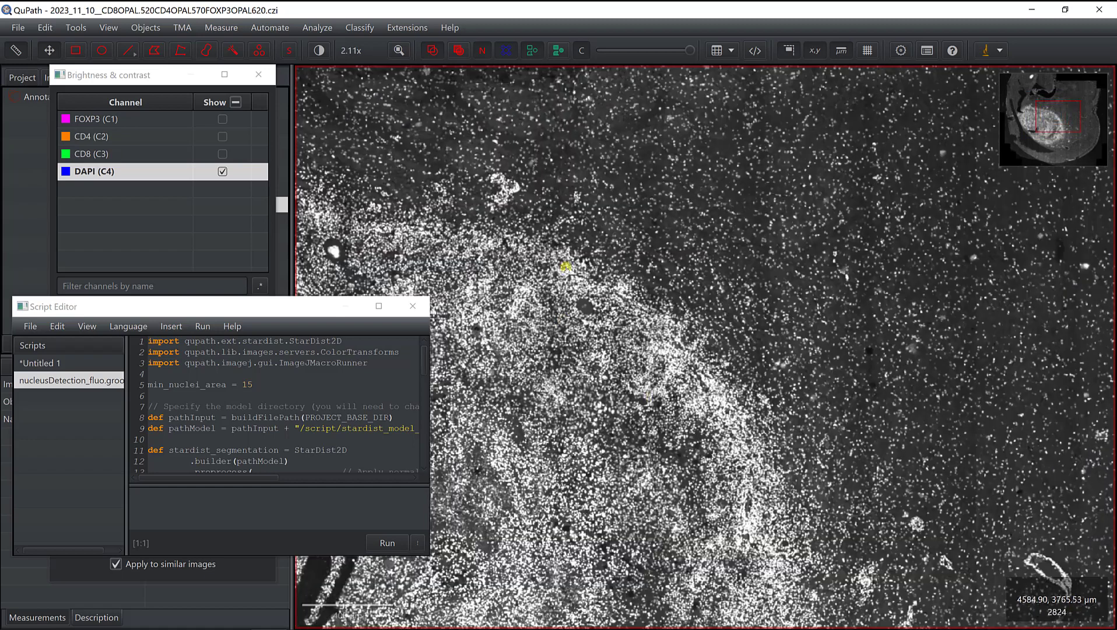
scroll(583, 222, "up", 1)
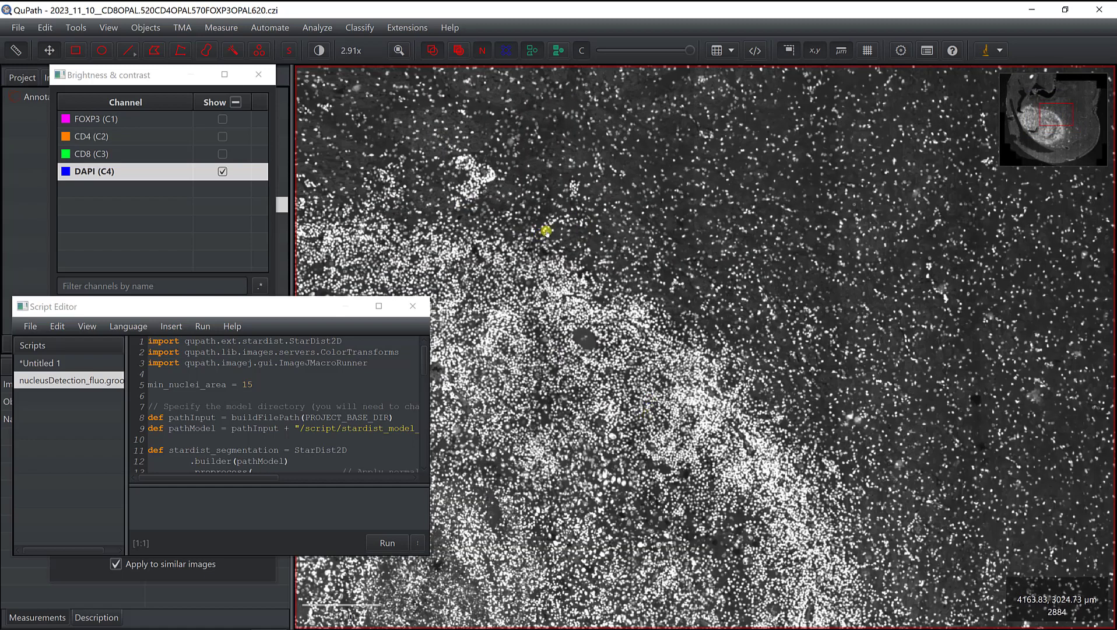
scroll(546, 231, "up", 1)
left_click(78, 51)
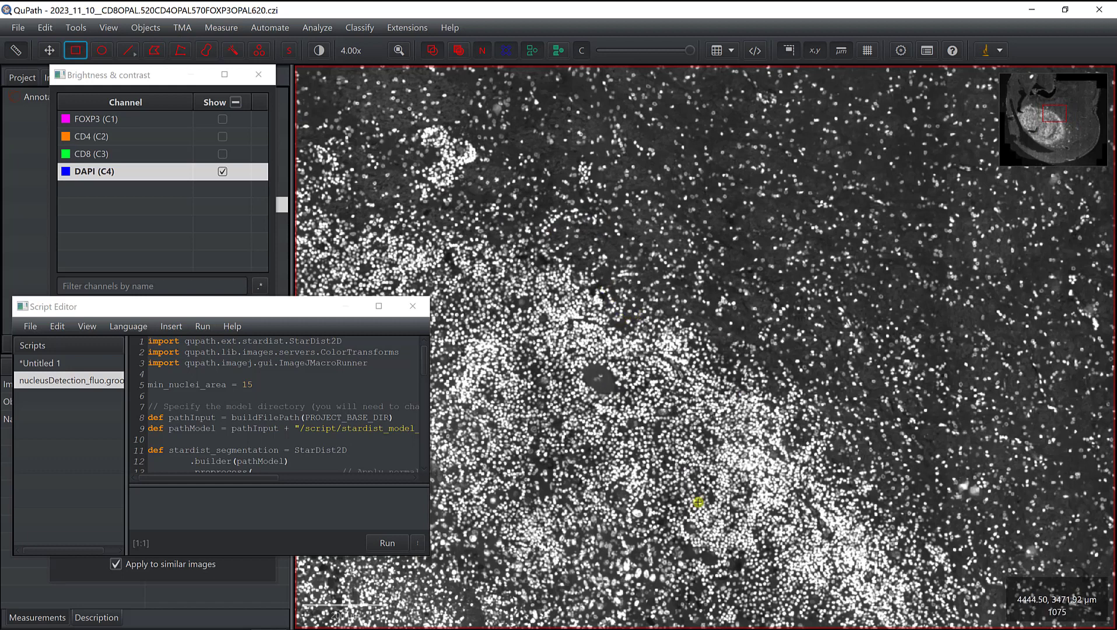
left_click_drag(518, 183, 726, 358)
scroll(612, 303, "up", 3)
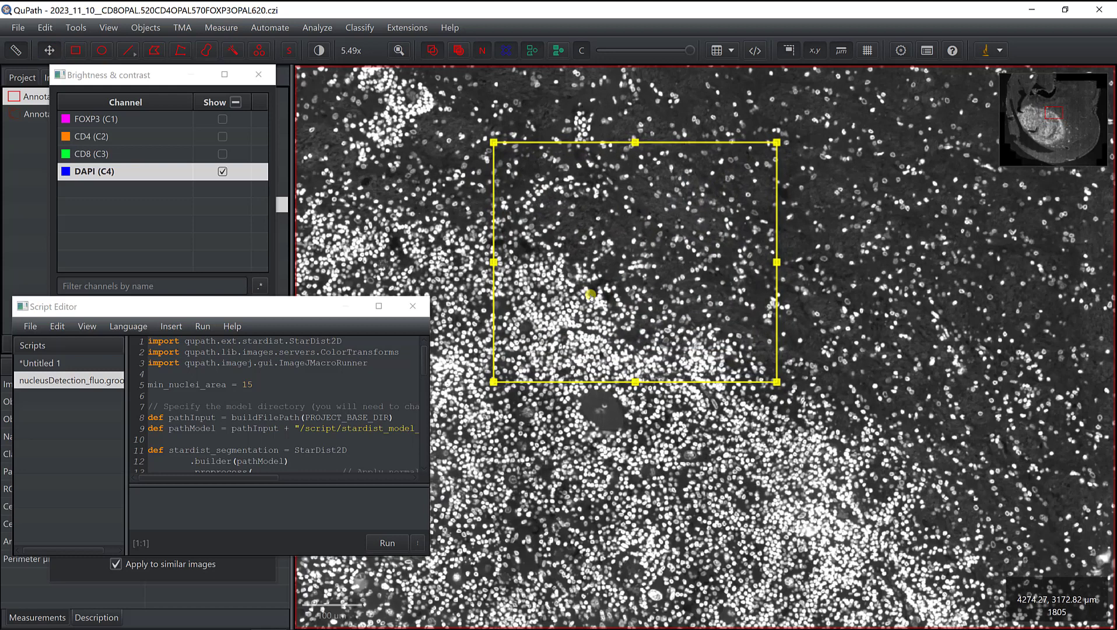
- Enlarge the script editor and set min_nuclei_area to 0 and the StarDist prediction threshold to 0.1
left_click(253, 385)
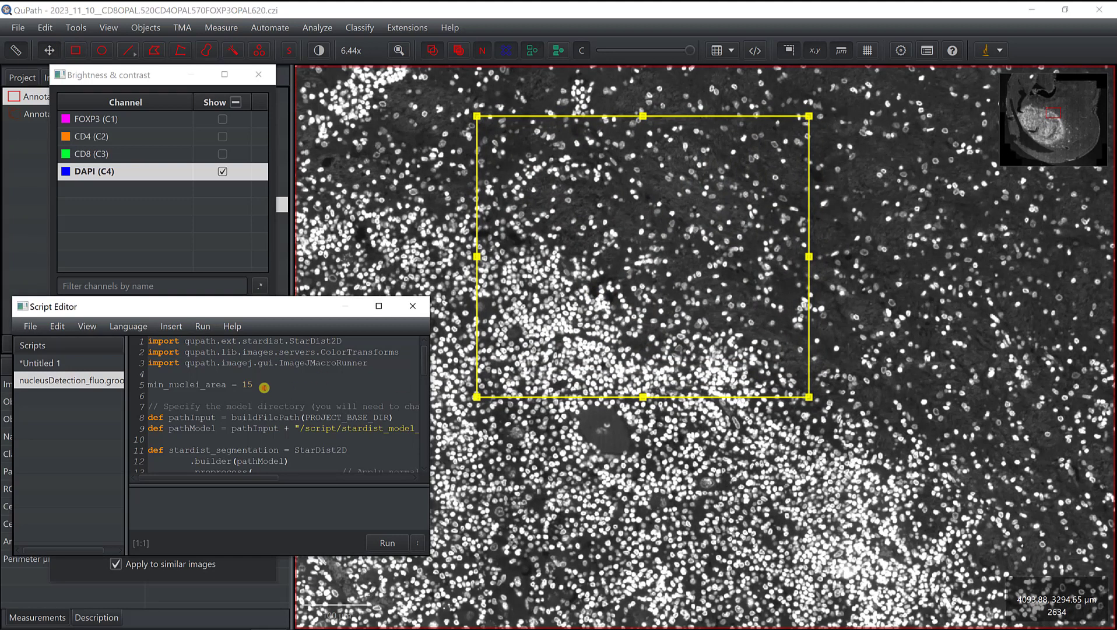
left_click_drag(255, 311, 275, 2)
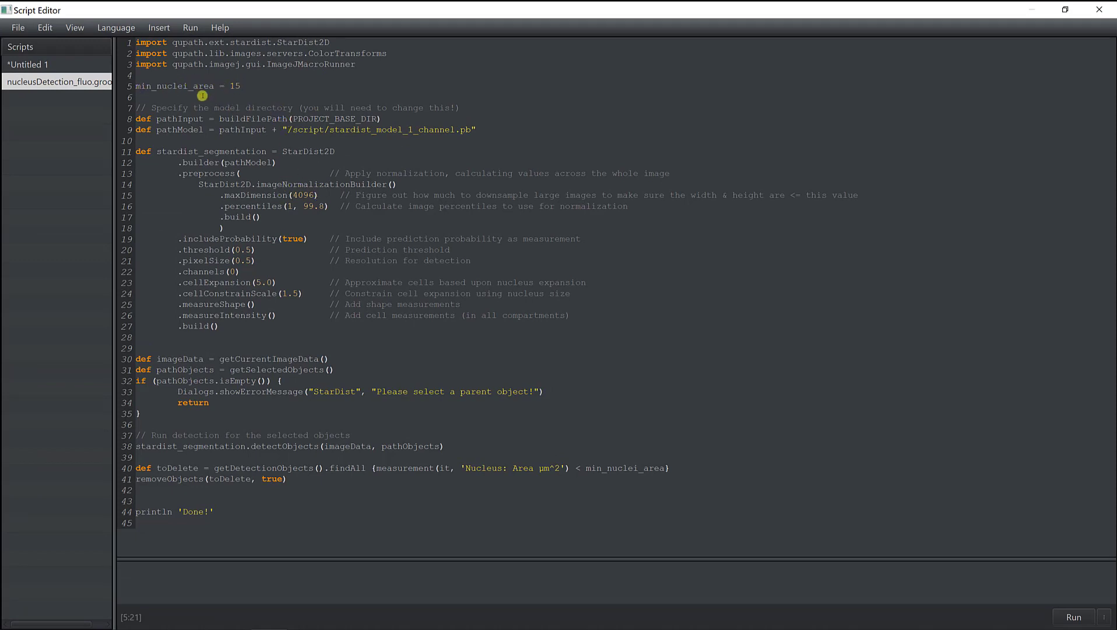
left_click_drag(229, 86, 278, 88)
type("0")
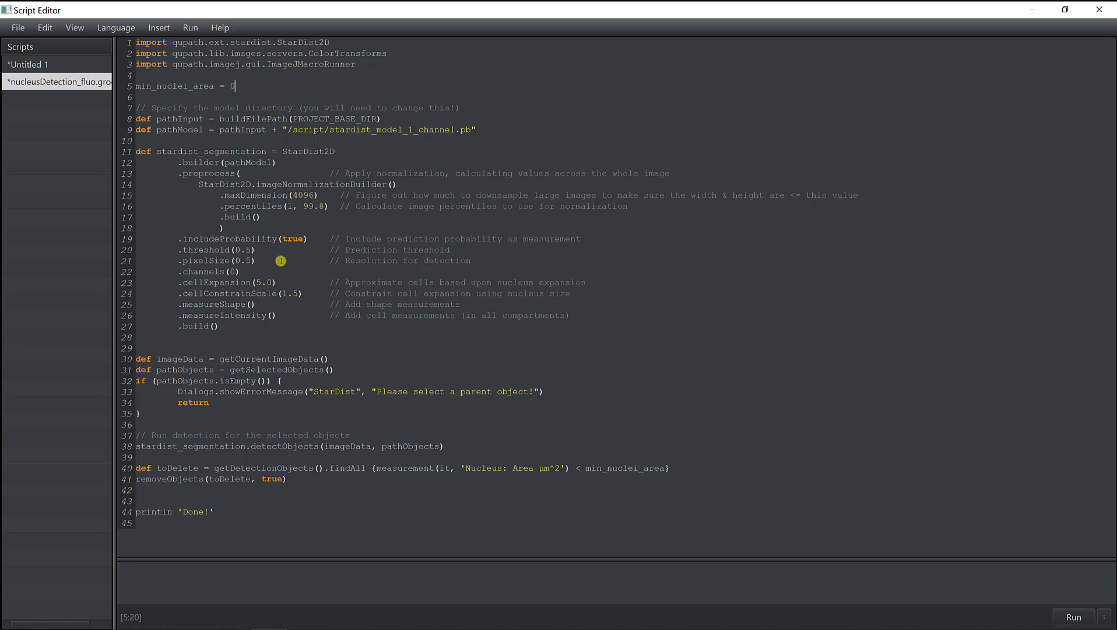
left_click(249, 249)
key("BackSpace")
type("1")
- Check the nuclear channel's name in the channel list and set the script's channels parameter to "DAPI"
left_click(234, 272)
left_click(1065, 9)
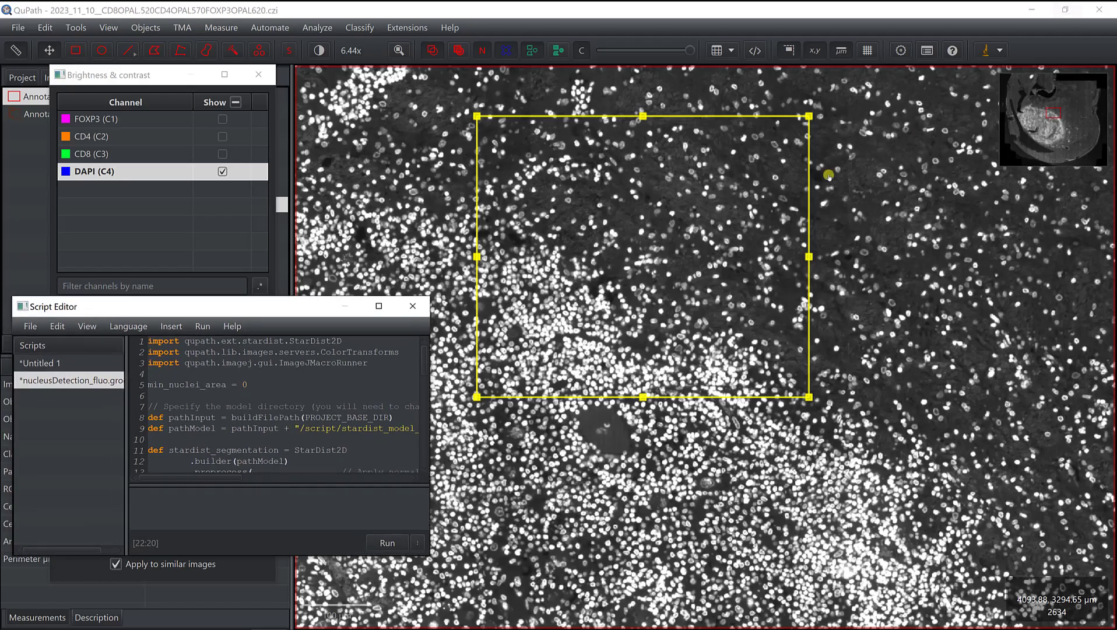
left_click(138, 170)
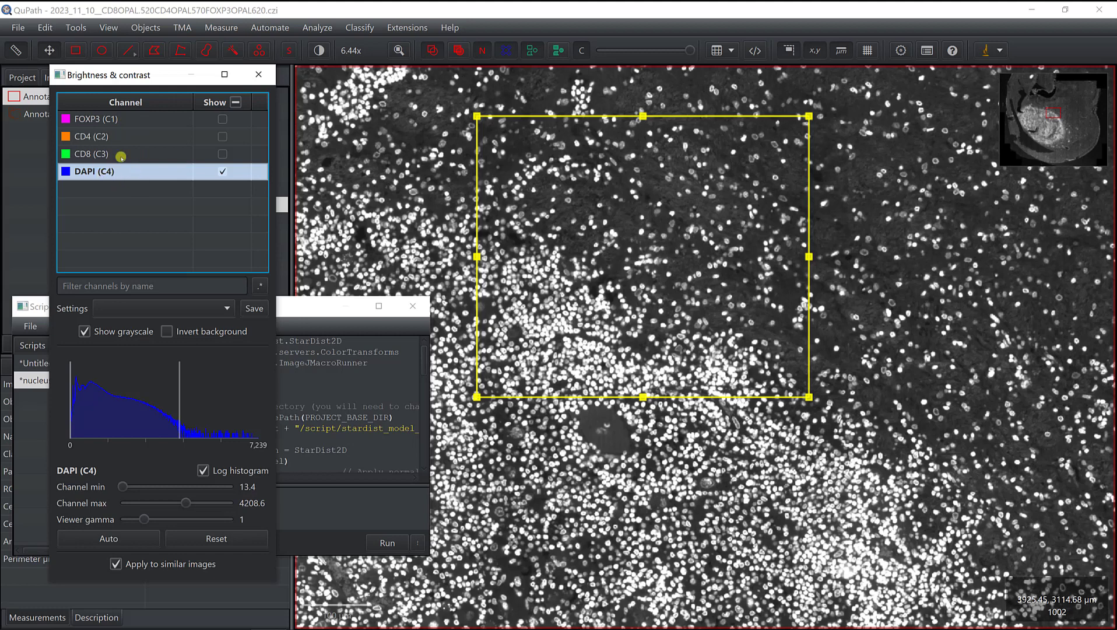
left_click(329, 293)
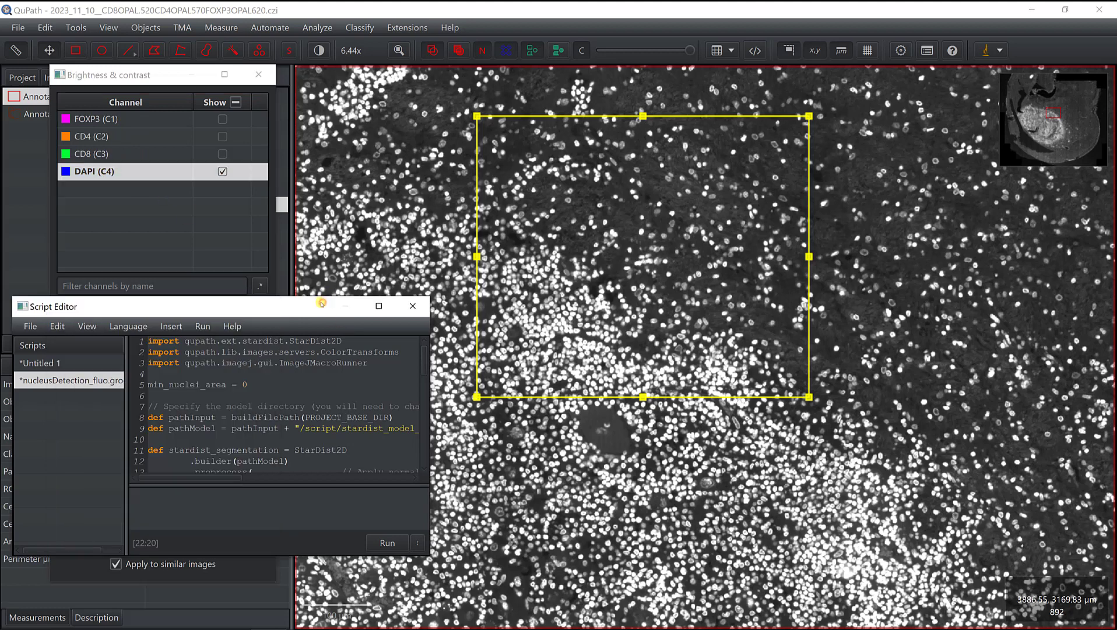
left_click_drag(329, 300, 440, 1)
left_click(304, 271)
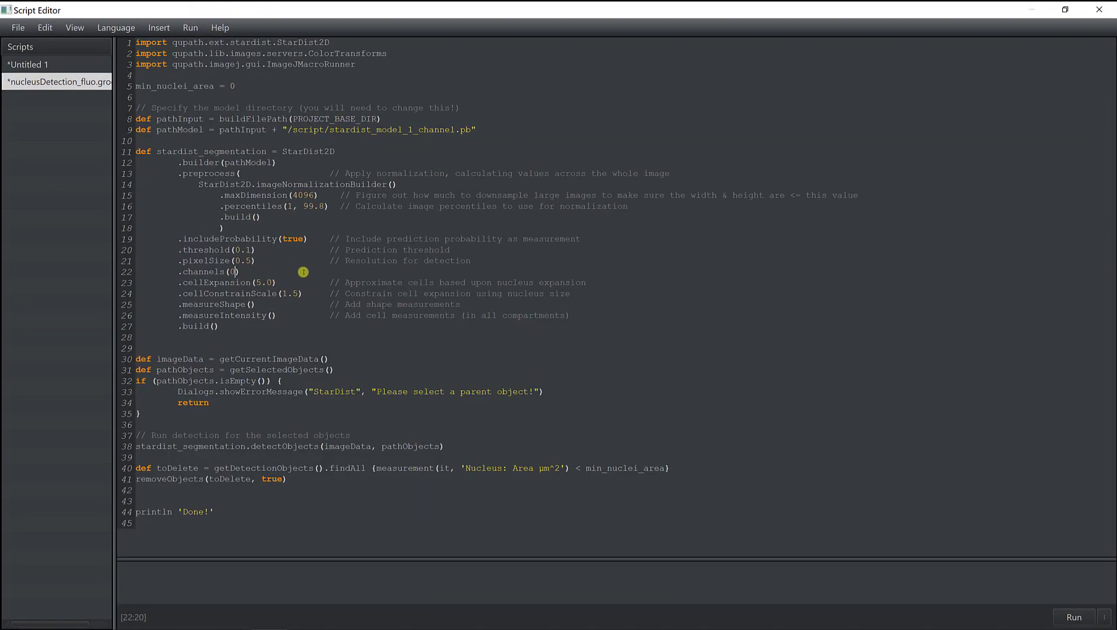
type("\"DA")
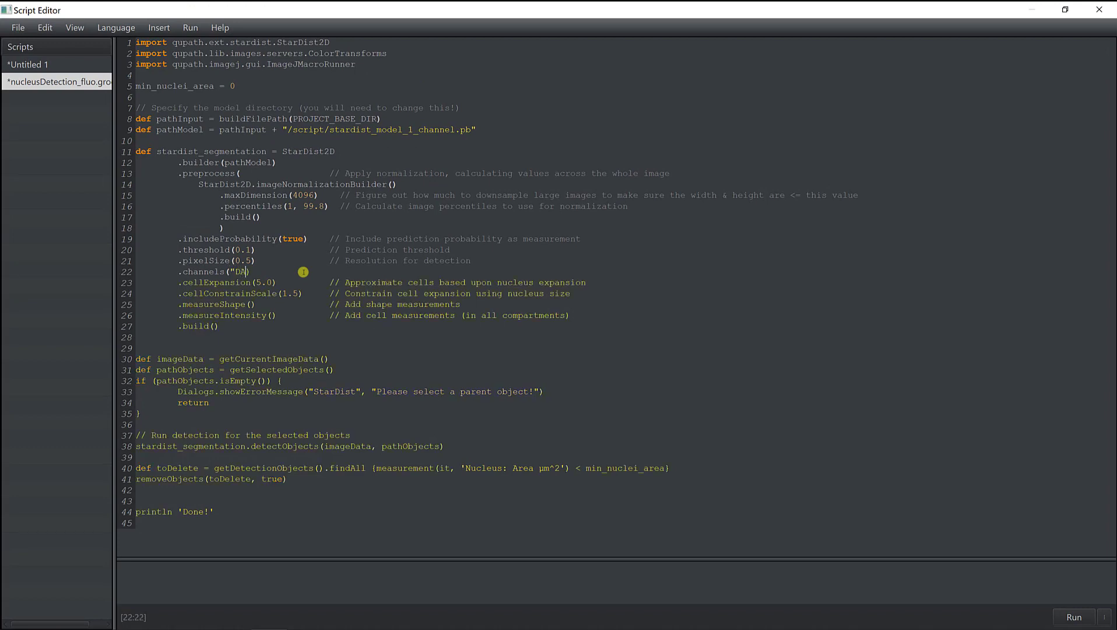
type("PI\"")
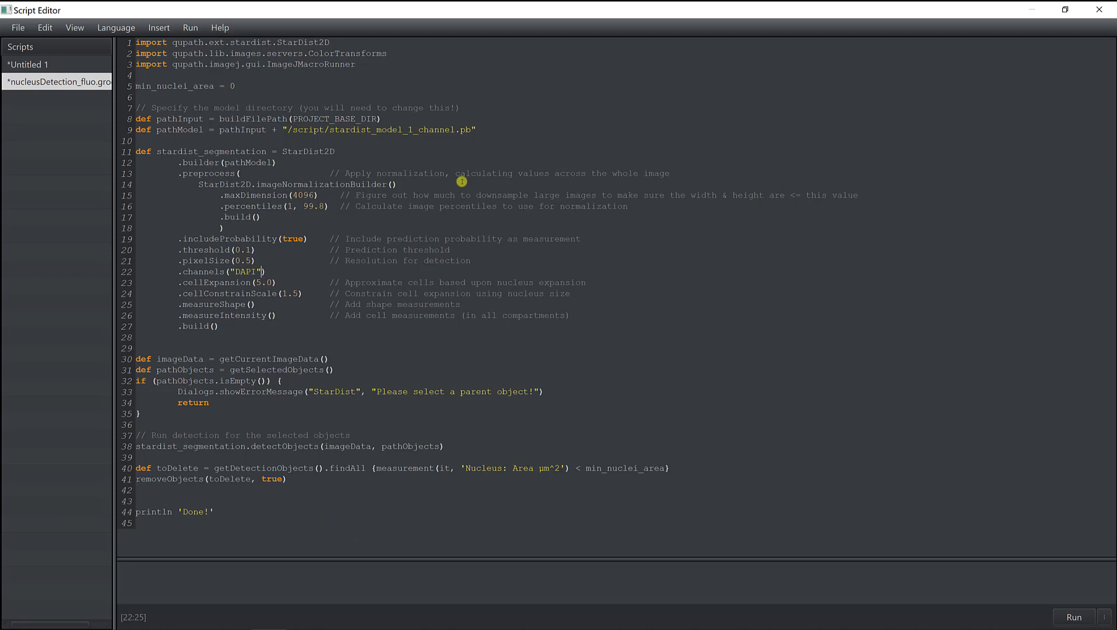
- Run the nucleus detection script on the rectangle annotation, restore the editor's size, and inspect the detected cells up close
left_click(197, 31)
left_click(201, 49)
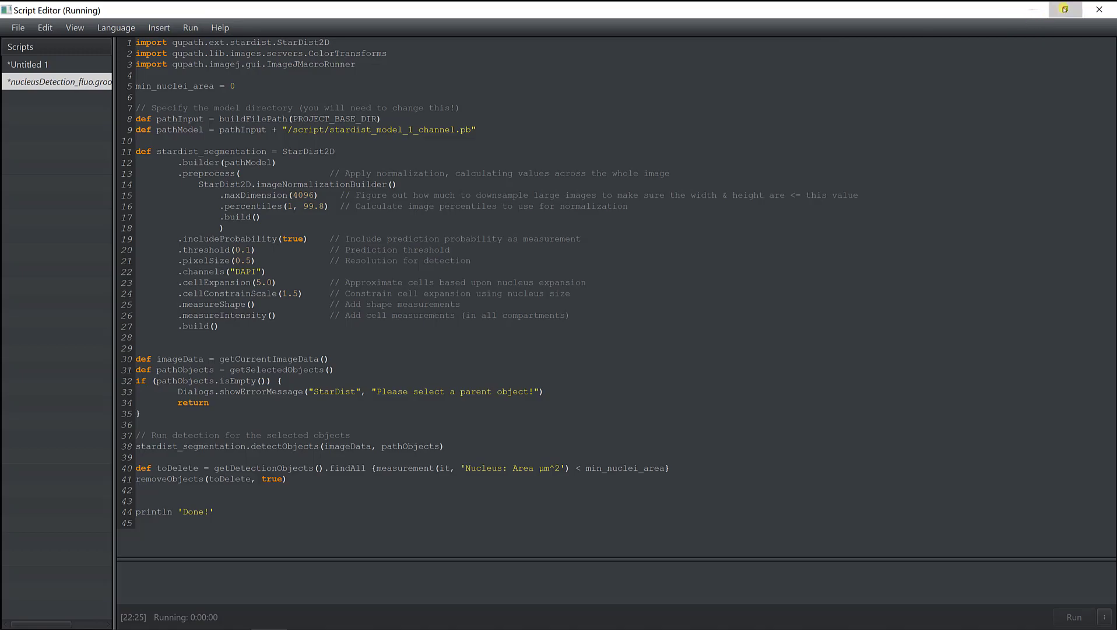
left_click(1065, 10)
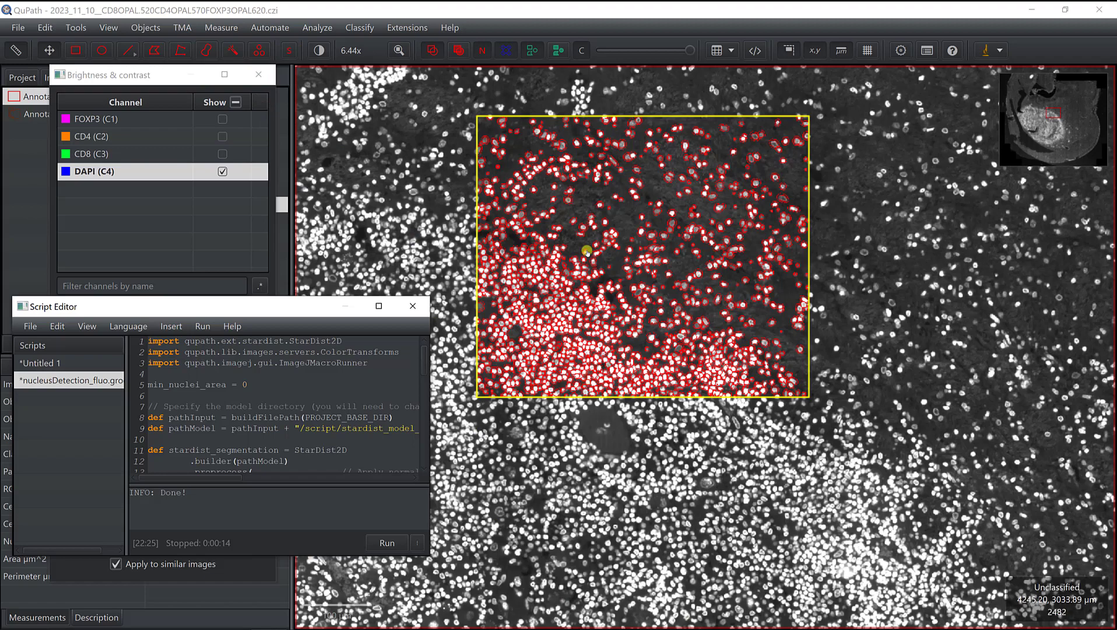
scroll(601, 236, "up", 2)
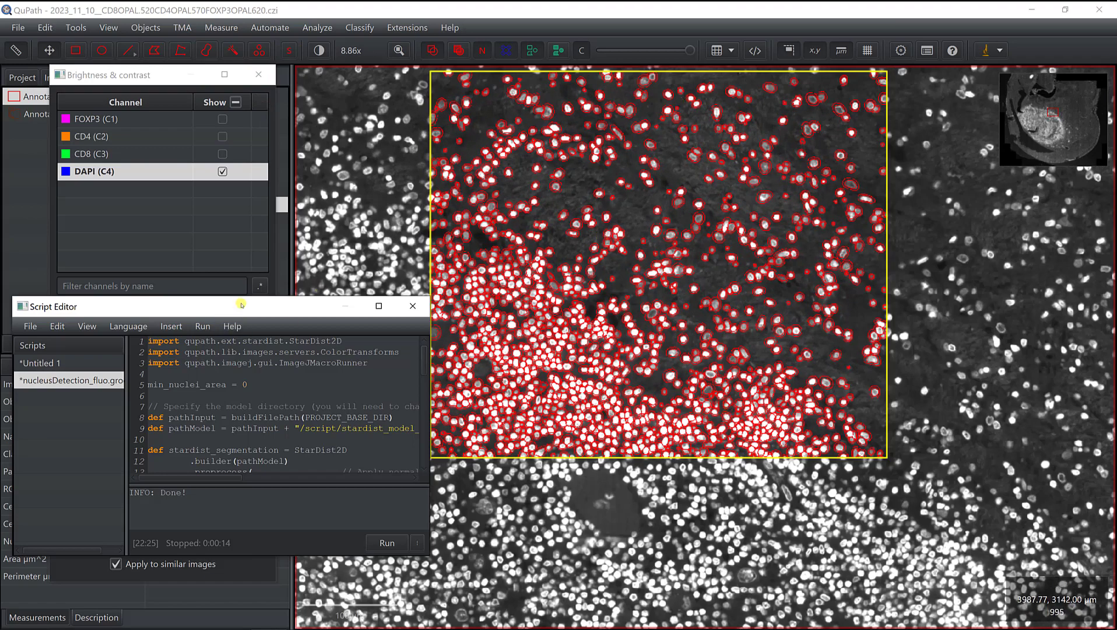
left_click_drag(241, 304, 232, 305)
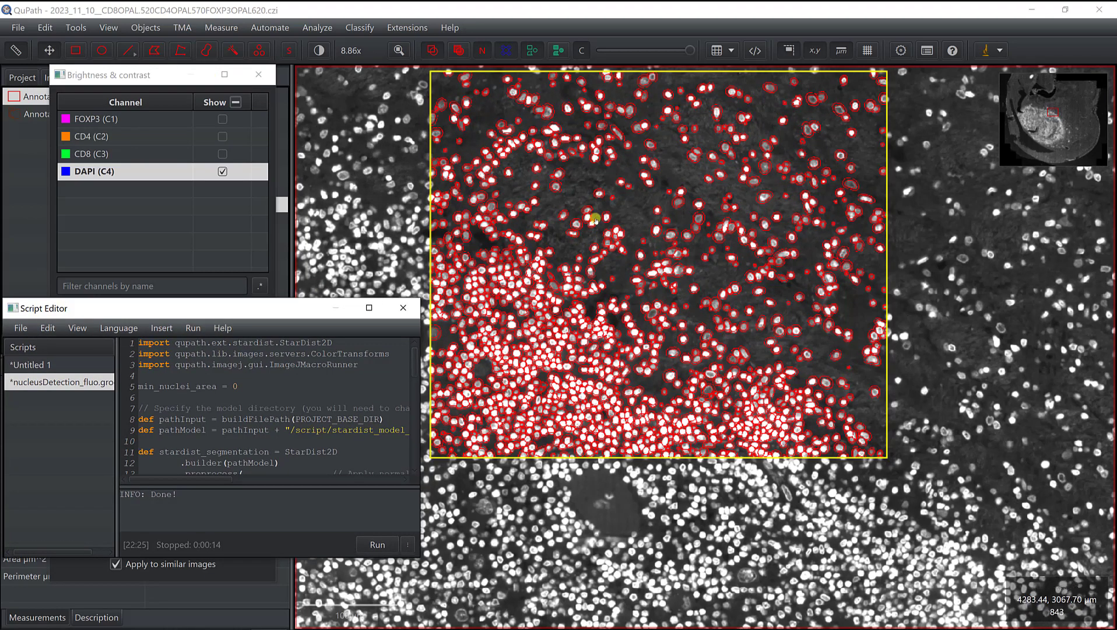
scroll(580, 237, "up", 4)
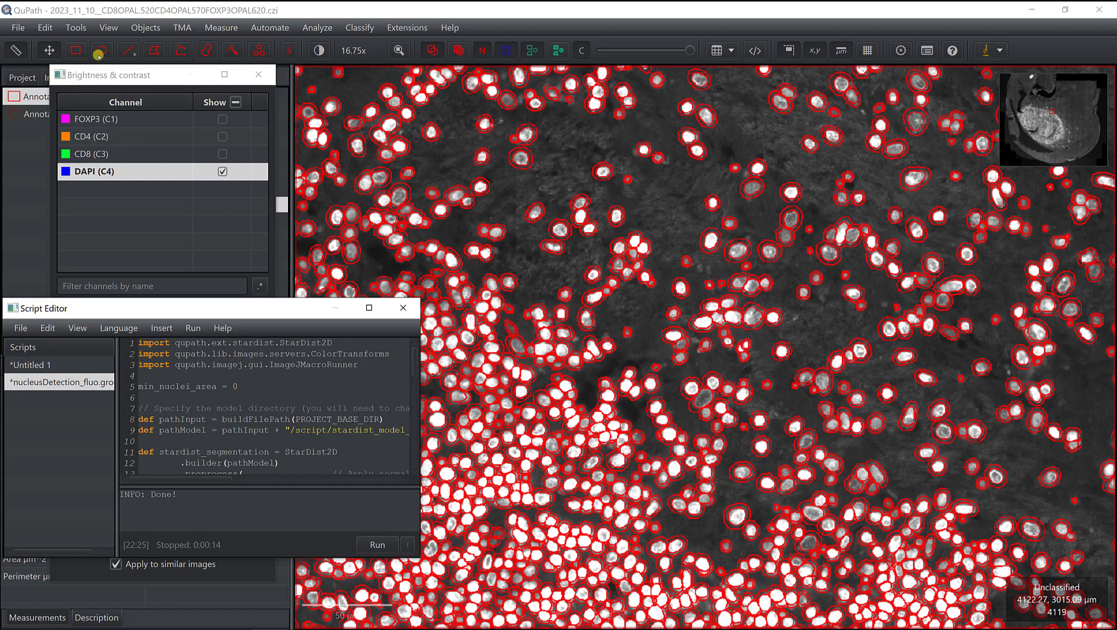
- Set the cell display to Nuclei only and review the nucleus outlines in the test rectangle
left_click(115, 29)
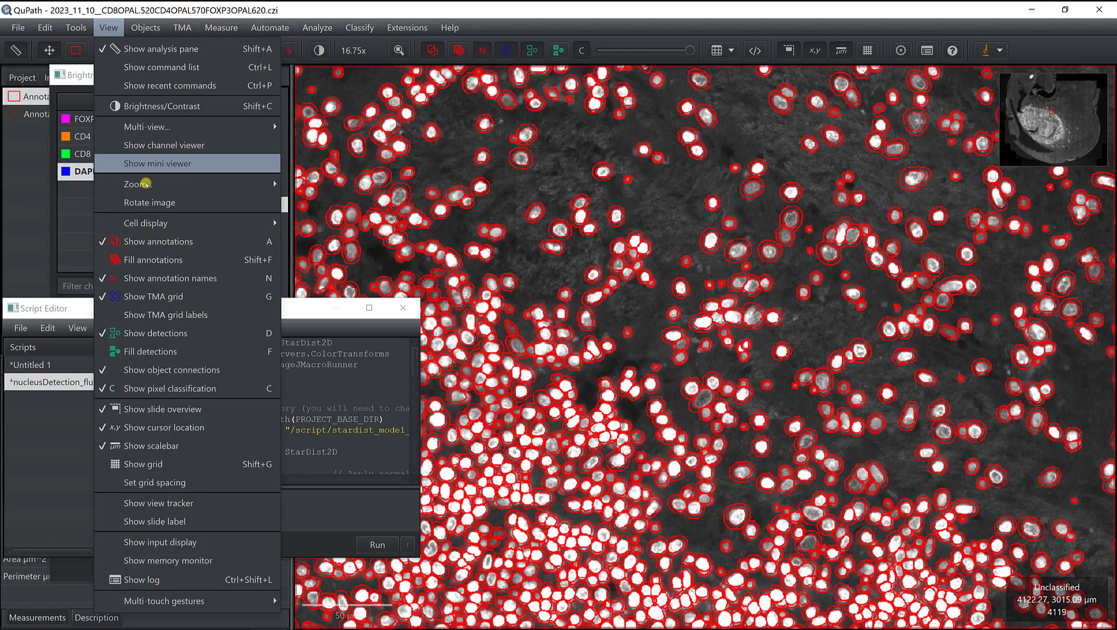
mouse_move(157, 223)
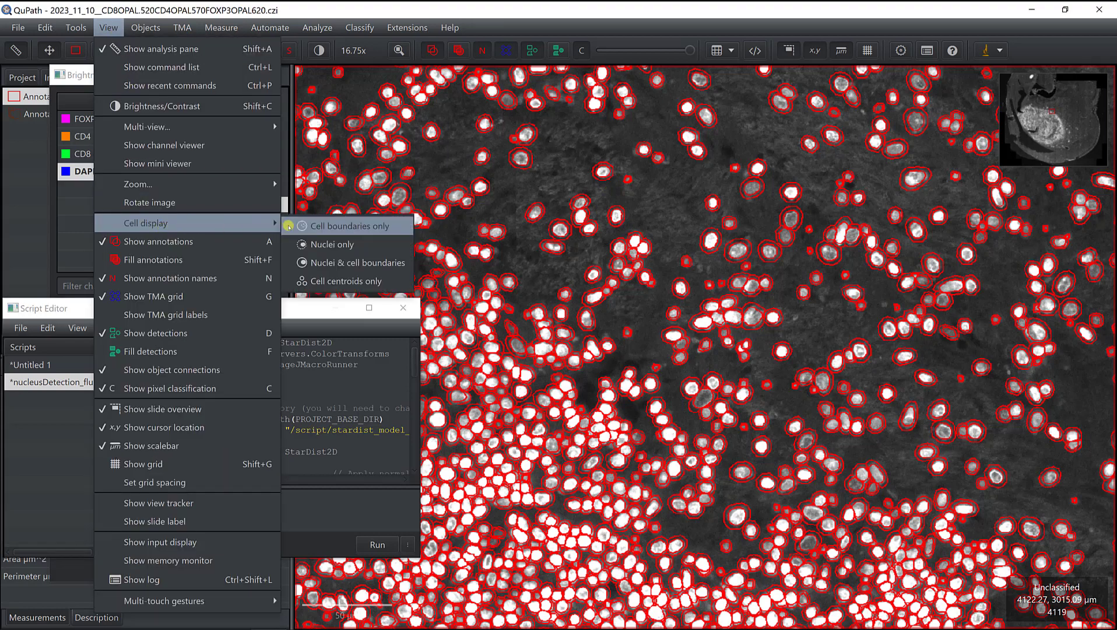
left_click(332, 242)
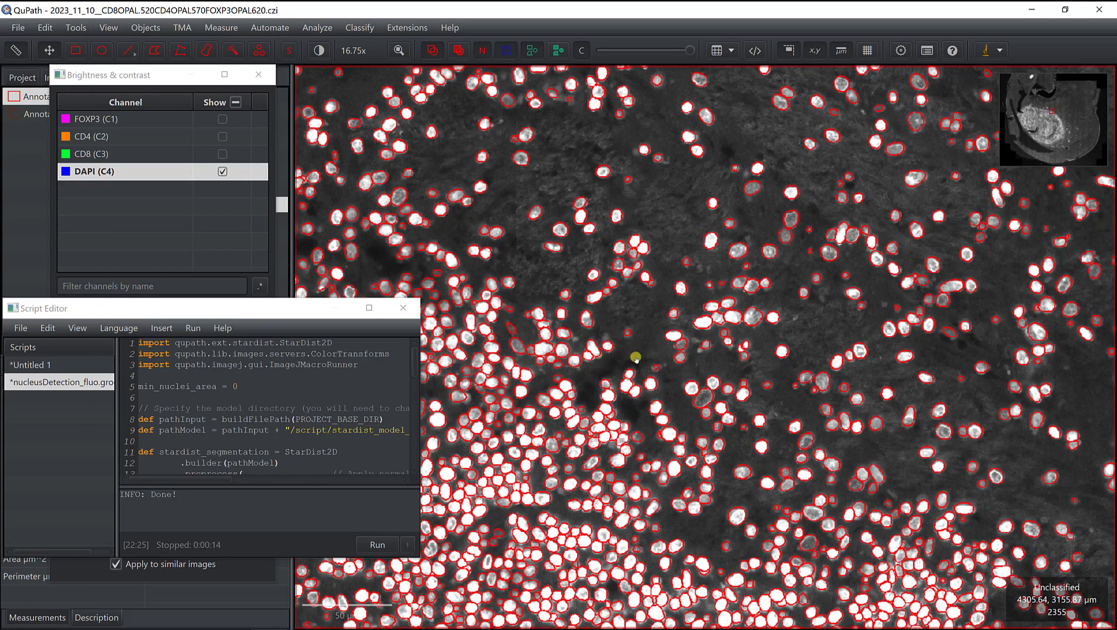
left_click_drag(636, 353, 644, 334)
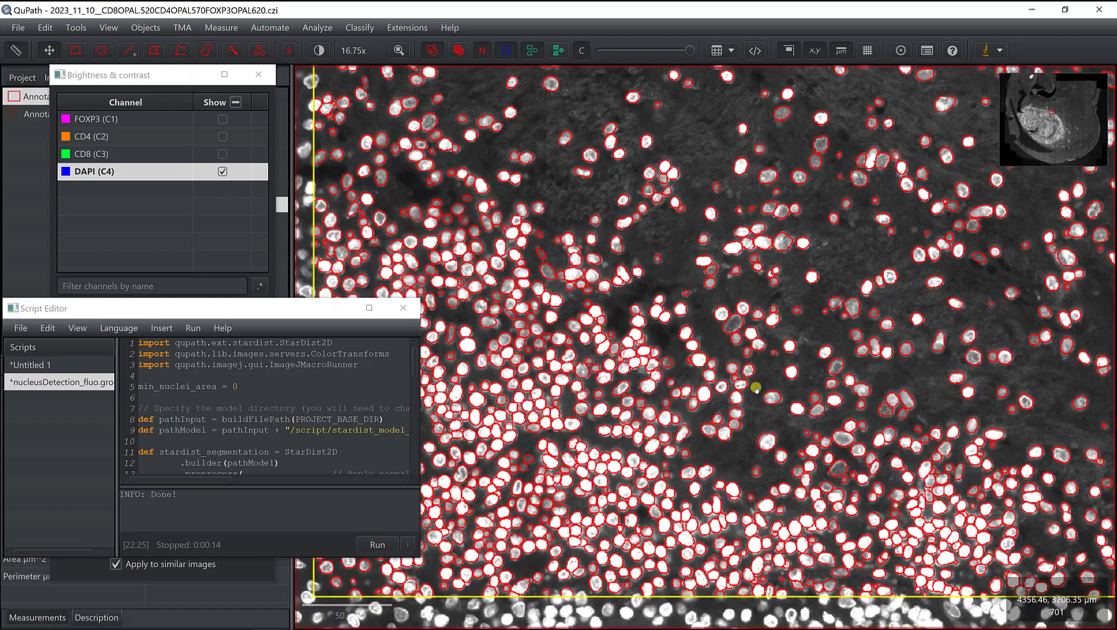
- Survey the nucleus outlines across the test rectangle and examine the sparse tissue area up close
left_click_drag(769, 373, 743, 407)
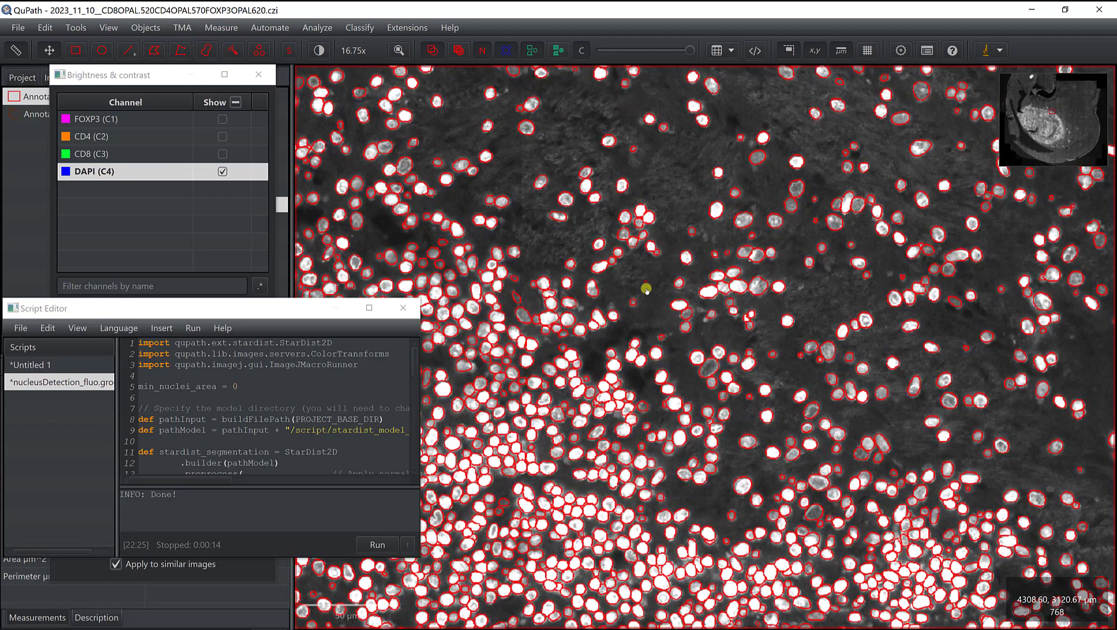
left_click_drag(648, 292, 641, 321)
left_click_drag(571, 214, 572, 255)
left_click_drag(549, 184, 551, 247)
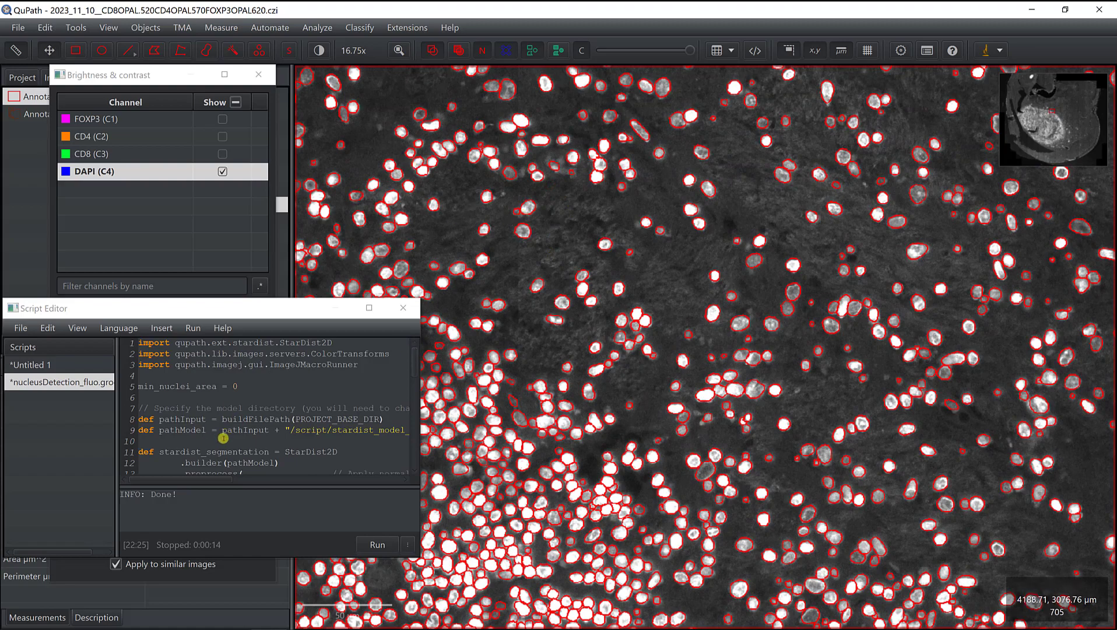
mouse_move(723, 187)
left_mouse_down()
mouse_move(749, 304)
mouse_move(600, 226)
left_mouse_up()
scroll(749, 303, "up", 3)
left_click_drag(873, 367, 808, 295)
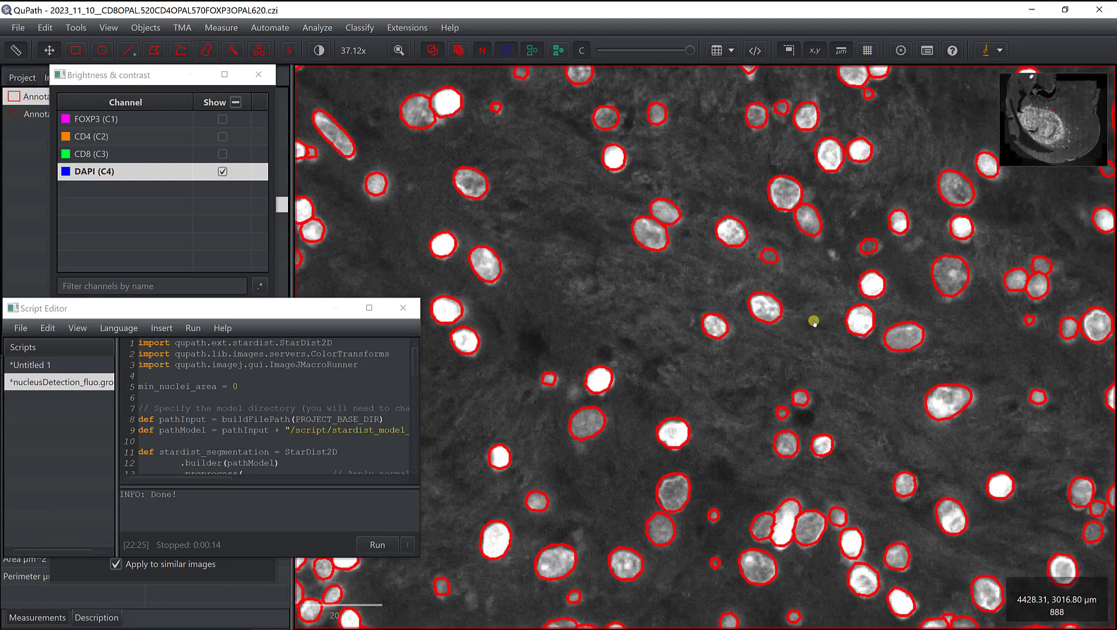
- Select a small detected nucleus, close the Brightness & contrast window, and examine the cell's nucleus area and shape measurements
left_click(770, 257)
left_click_drag(224, 307, 726, 266)
left_click(259, 74)
left_click(104, 81)
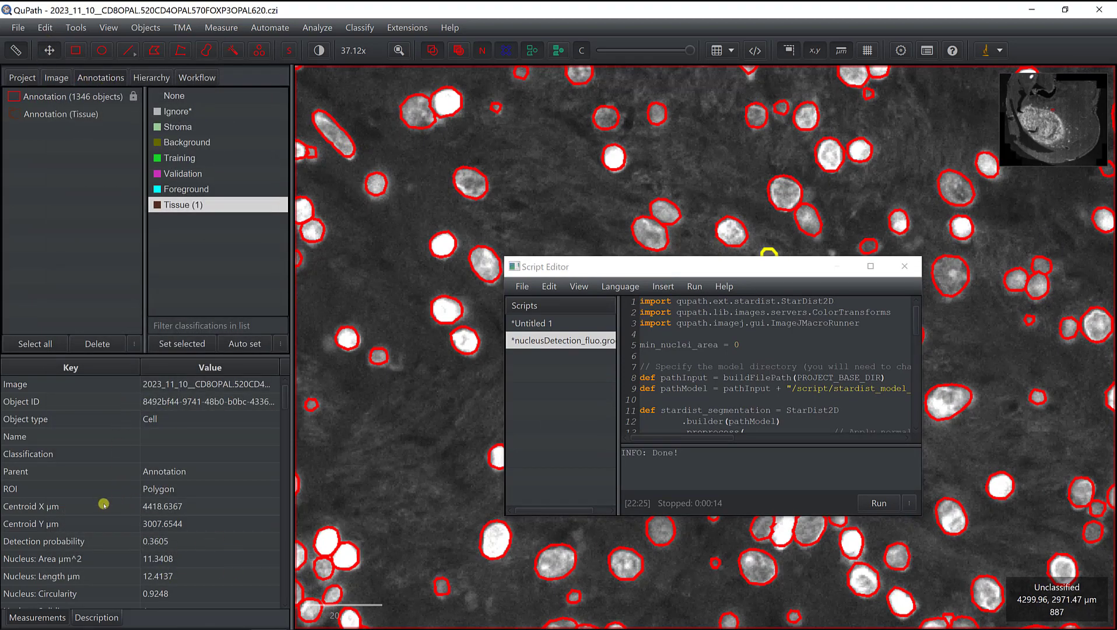
scroll(104, 504, "down", 3)
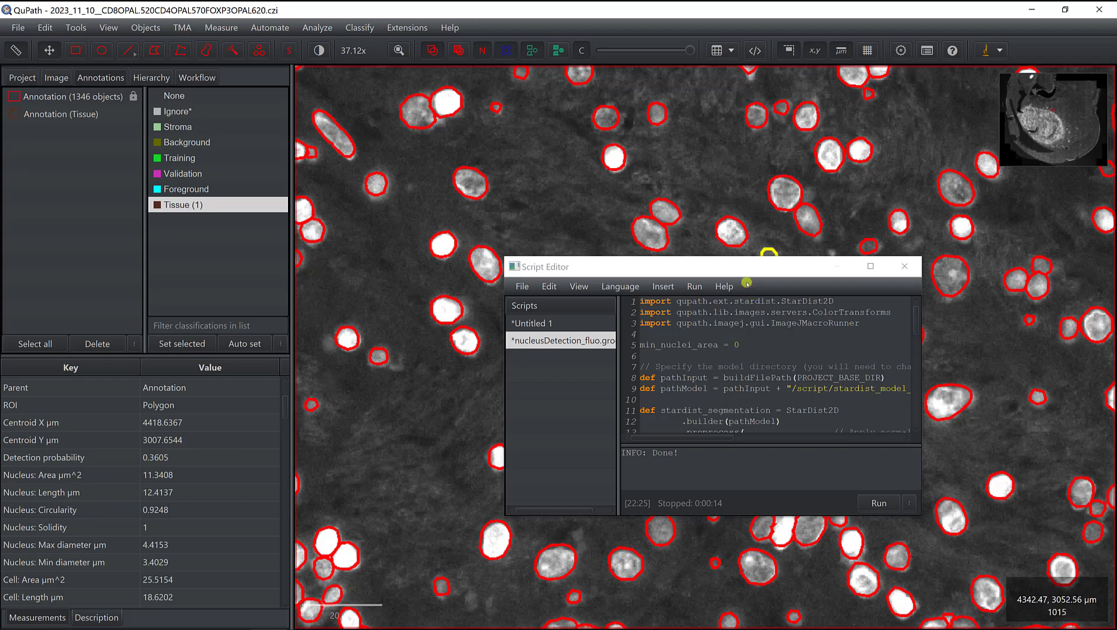
- Compare the nucleus outlines with the raw DAPI signal by repeatedly hiding and showing the detections
left_click_drag(747, 273, 472, 303)
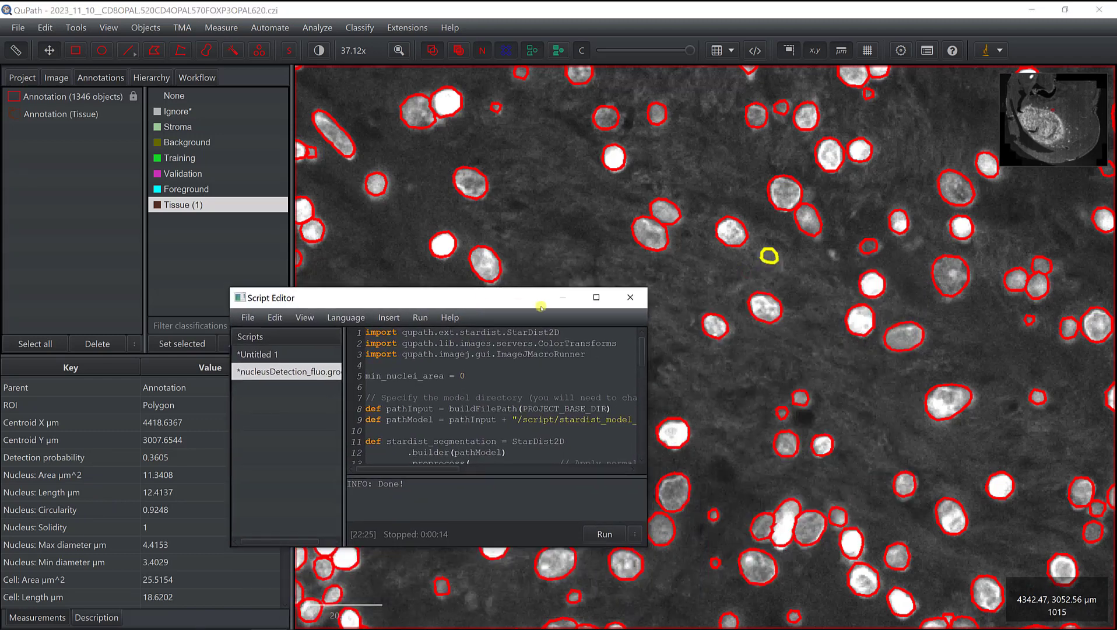
left_click(743, 273)
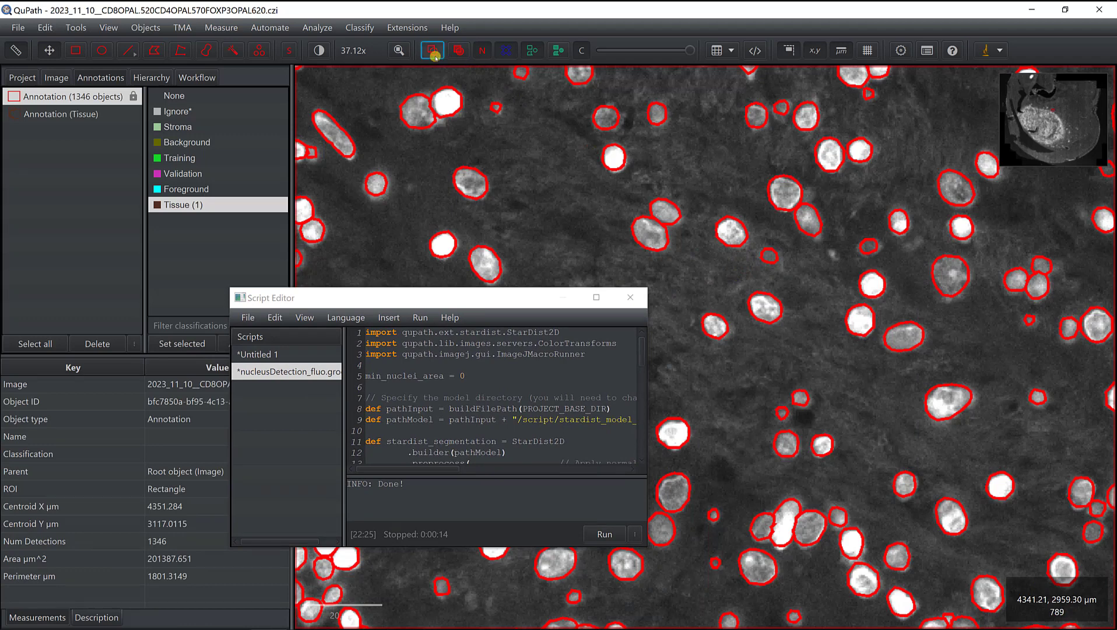
left_click(528, 52)
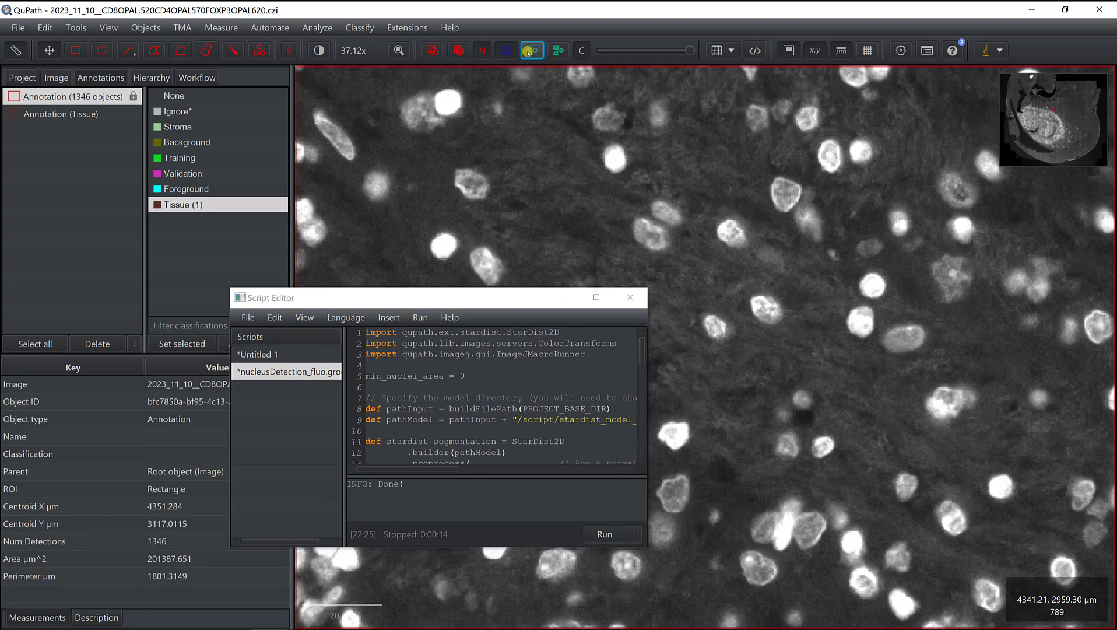
left_click(529, 53)
left_click(528, 53)
left_click(528, 53)
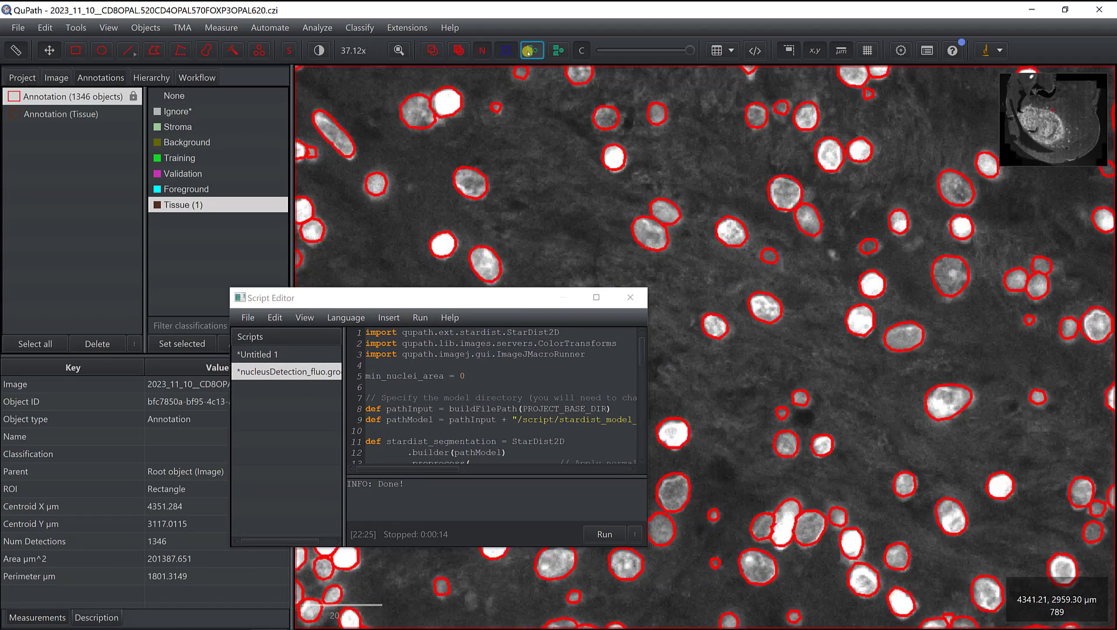
left_click(528, 52)
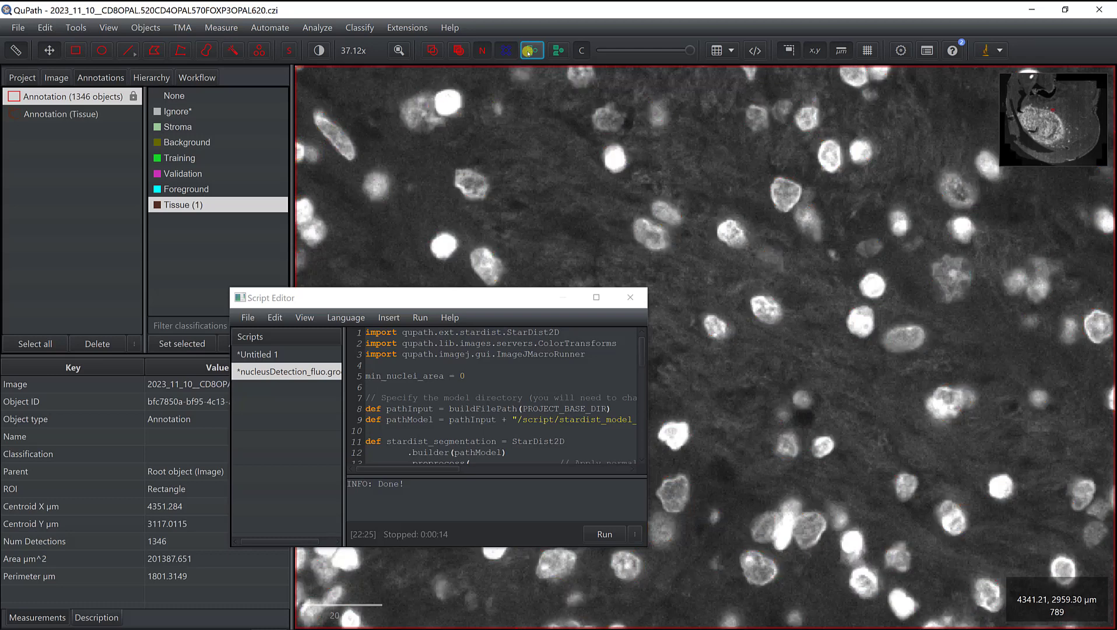
left_click(528, 52)
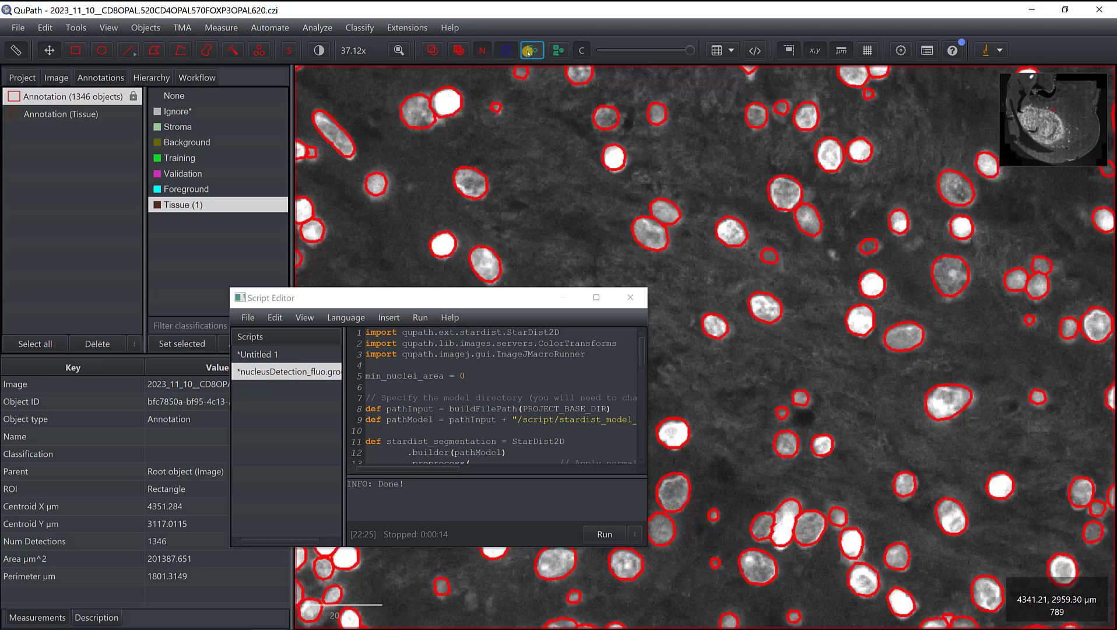
left_click(528, 53)
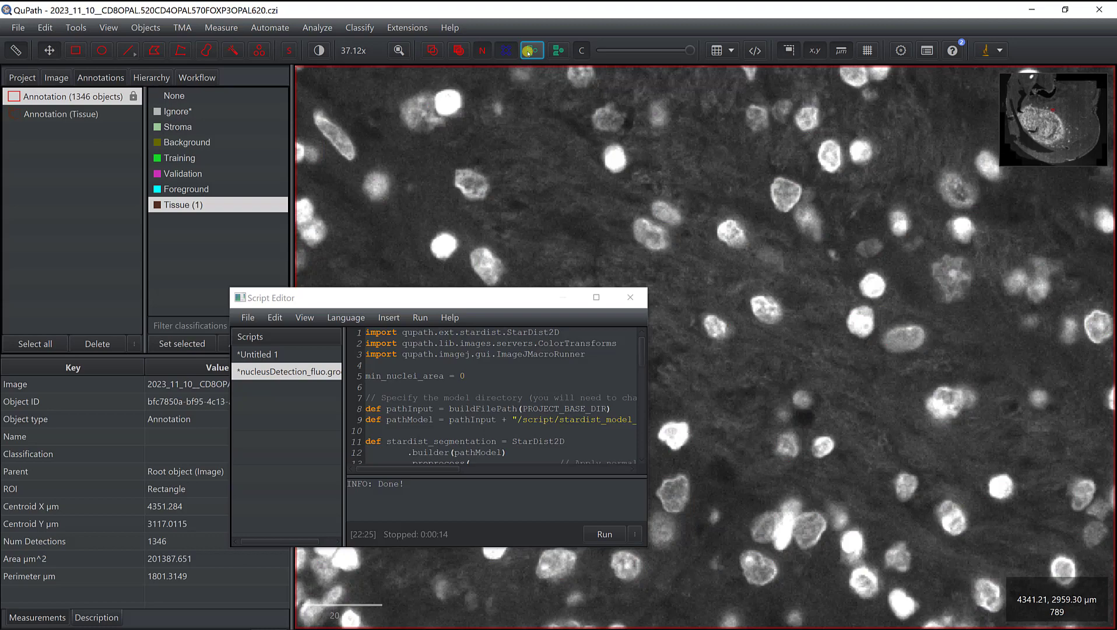
left_click(529, 52)
left_click(528, 53)
left_click(529, 53)
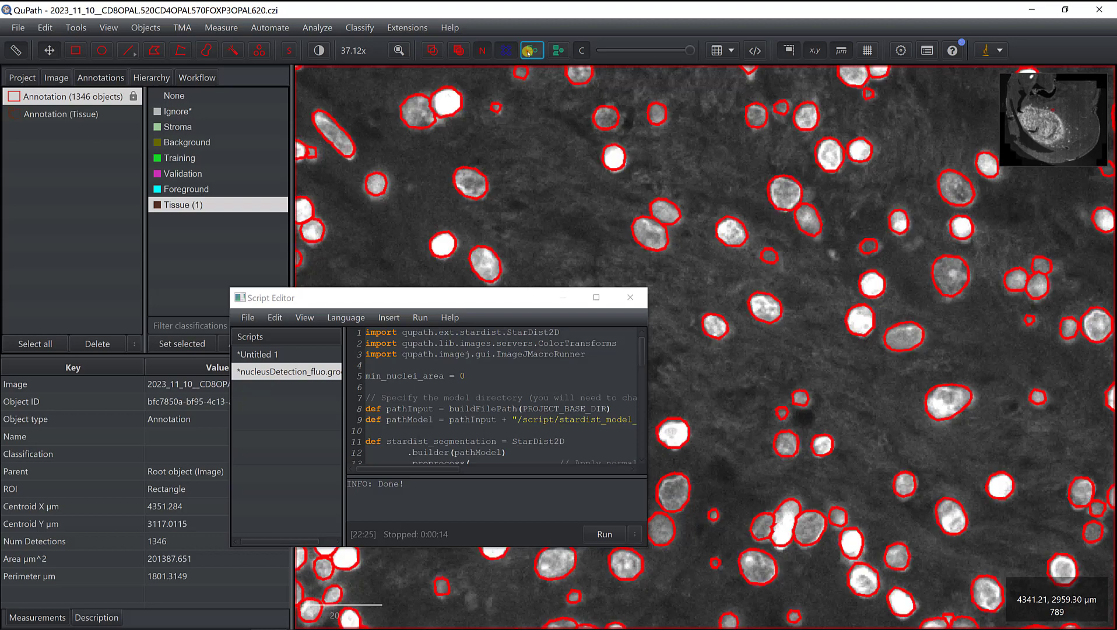
- Select a tiny detected nucleus to read its measurements, and check the minimum area and threshold parameters in the enlarged script
left_click(1029, 320)
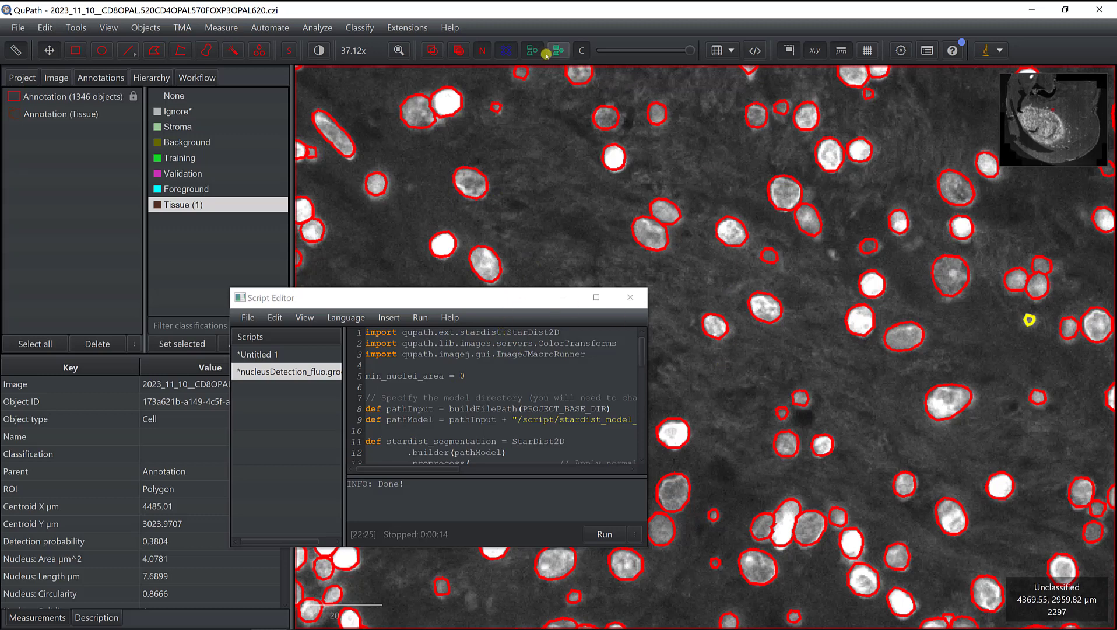
left_click(556, 300)
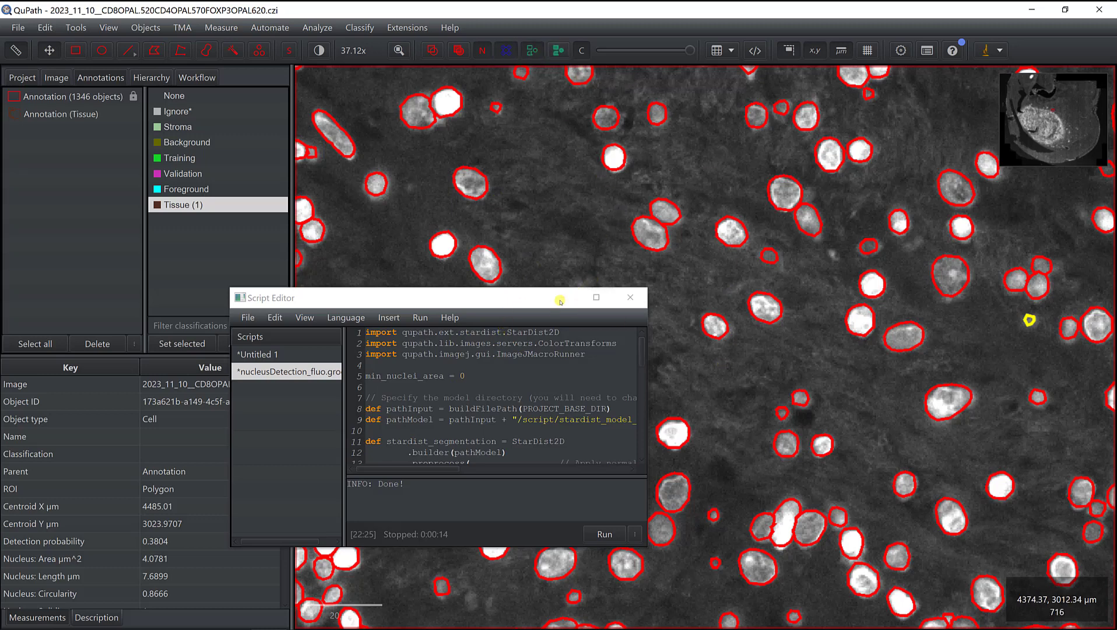
double_click(483, 298)
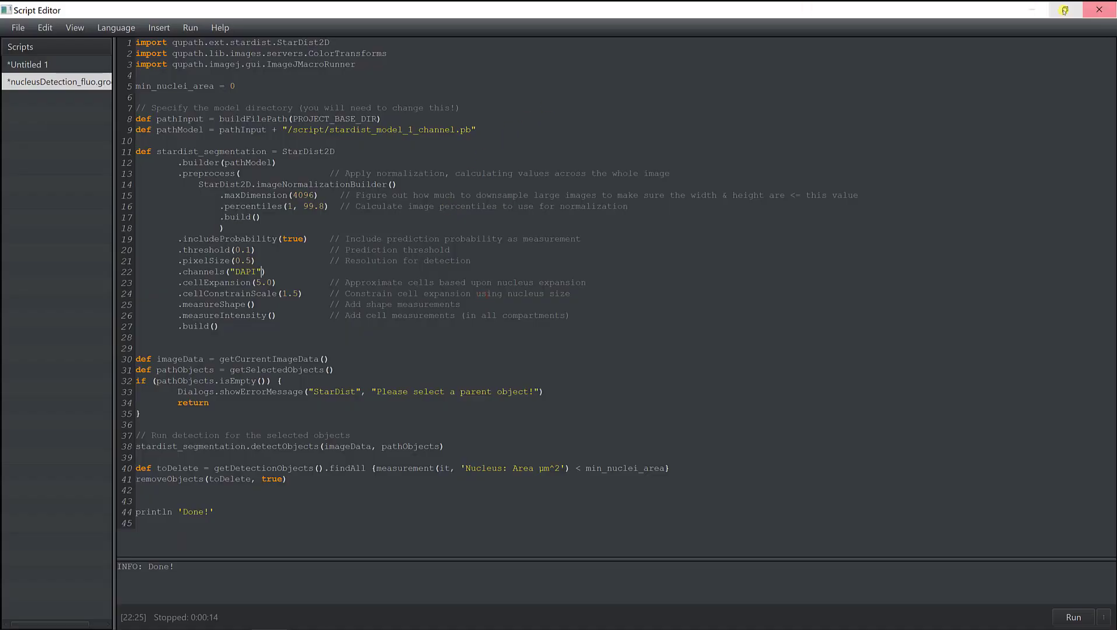
left_click(1065, 10)
left_click_drag(523, 297, 374, 205)
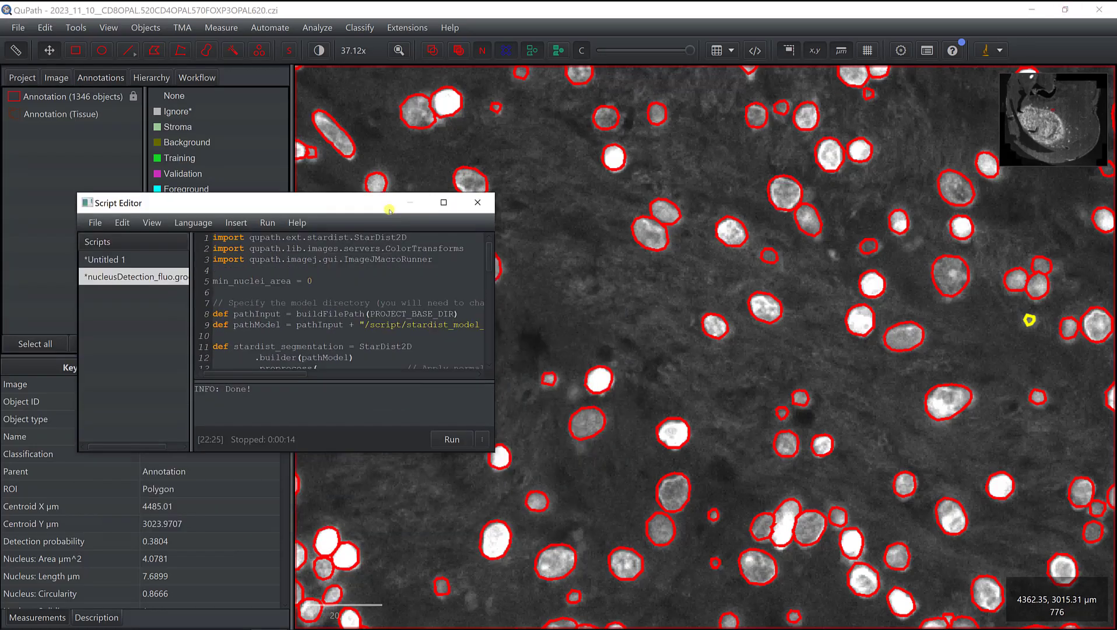
- Check a small detection in the denser area against the DAPI signal with outlines hidden, and examine its nucleus area measurement
left_click_drag(725, 469, 788, 374)
left_click_drag(800, 435, 773, 328)
left_click_drag(783, 430, 783, 493)
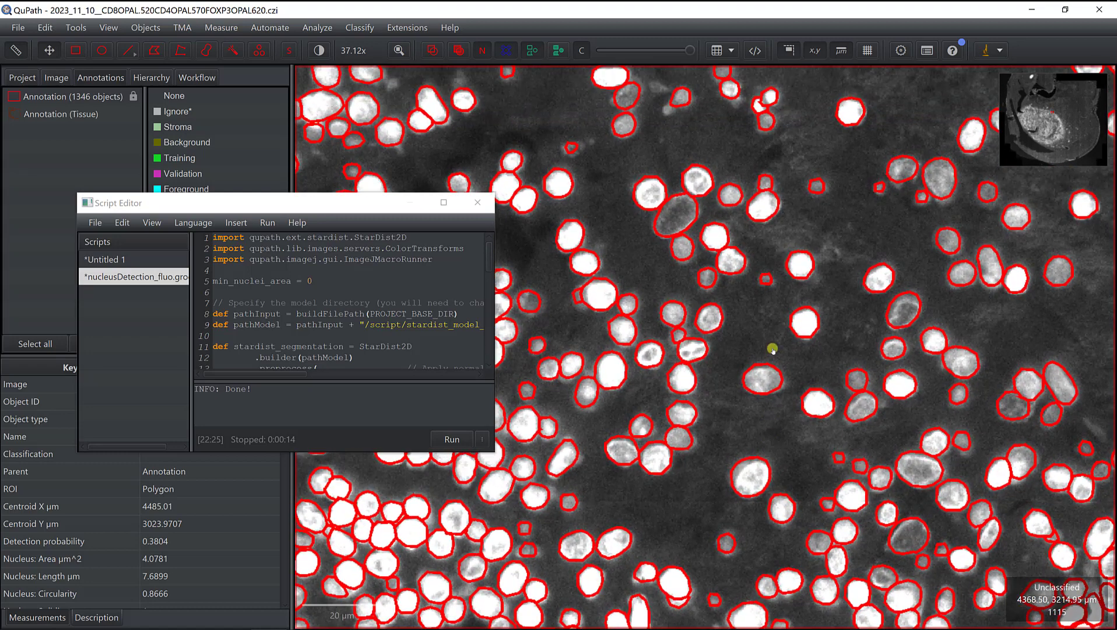
left_click(768, 281)
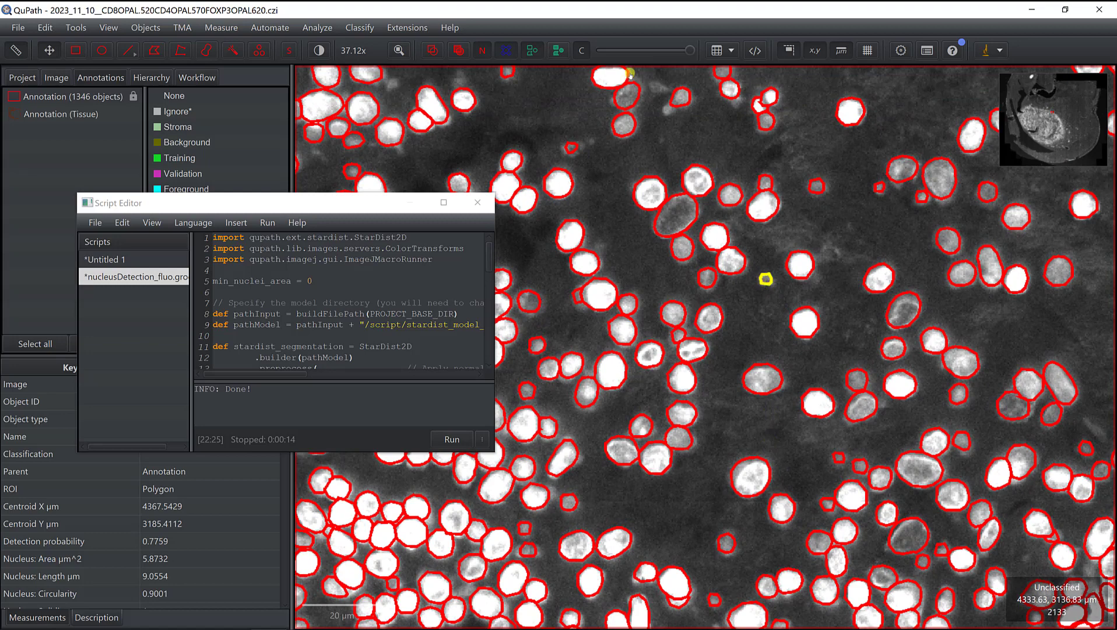
left_click(753, 289)
left_click(533, 50)
left_click(532, 50)
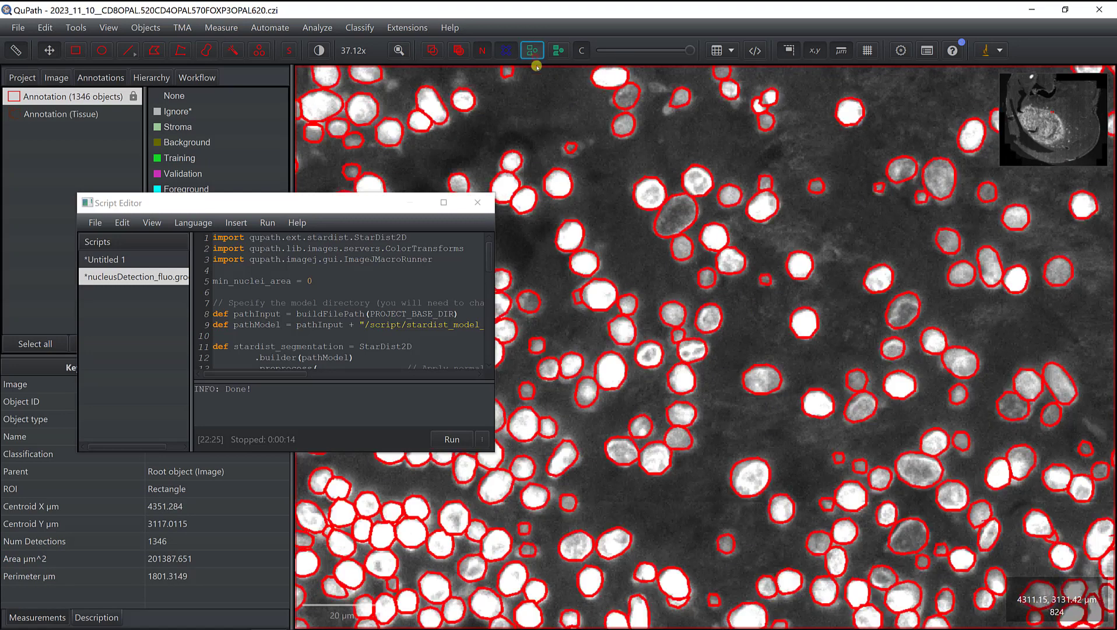
left_click(764, 281)
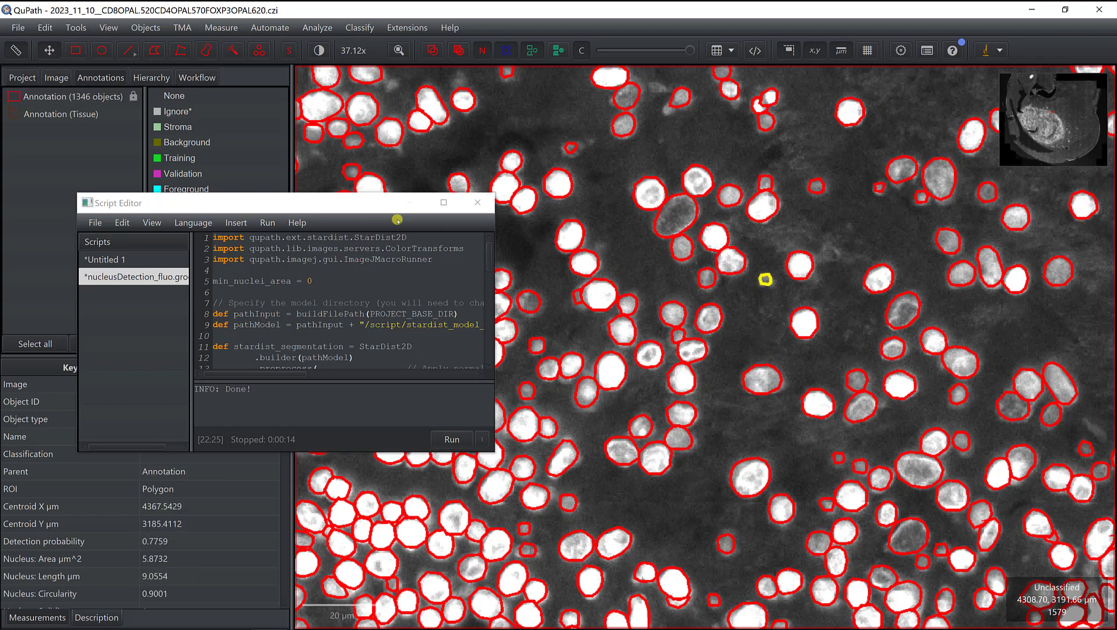
left_click_drag(337, 208, 791, 218)
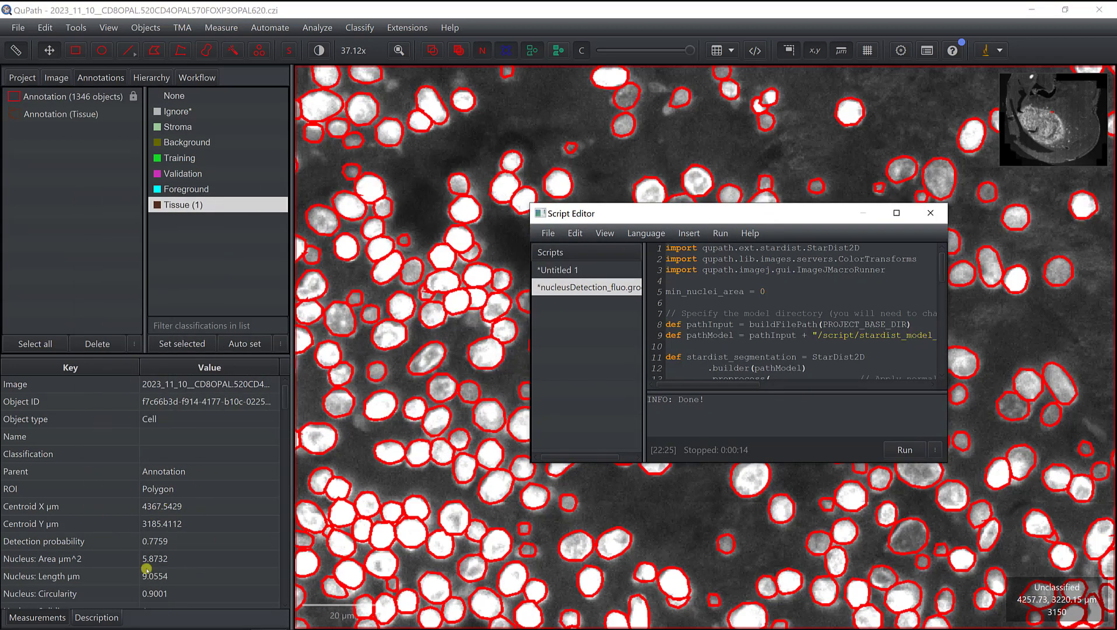
scroll(115, 482, "down", 1)
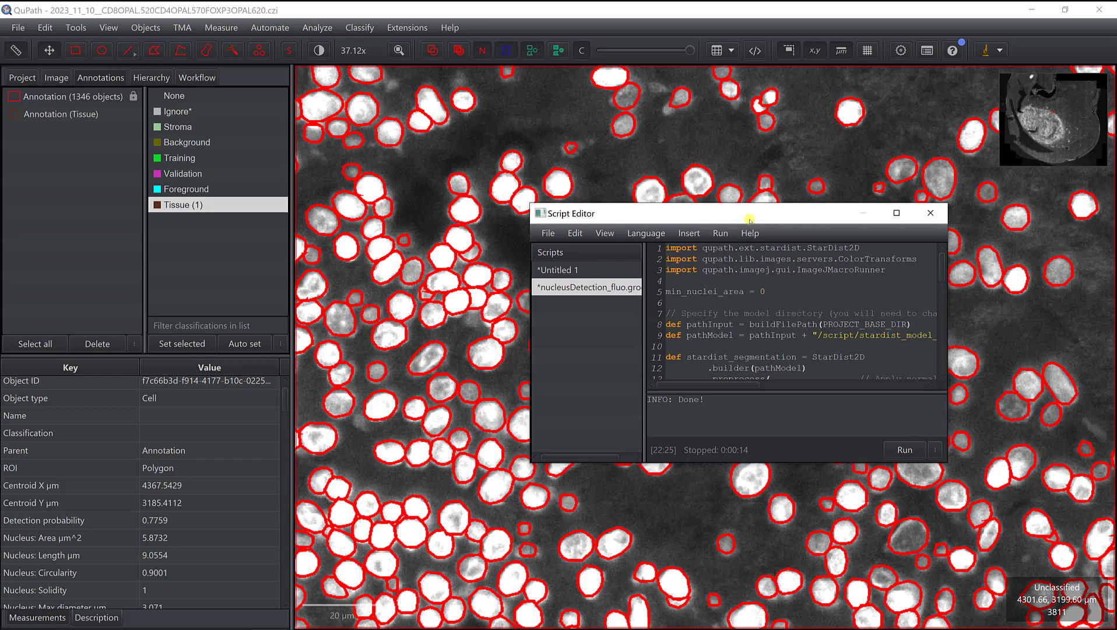
- Set min_nuclei_area to 5 and the StarDist prediction threshold to 0.5 in the script
left_click_drag(718, 211, 325, 197)
left_click(395, 282)
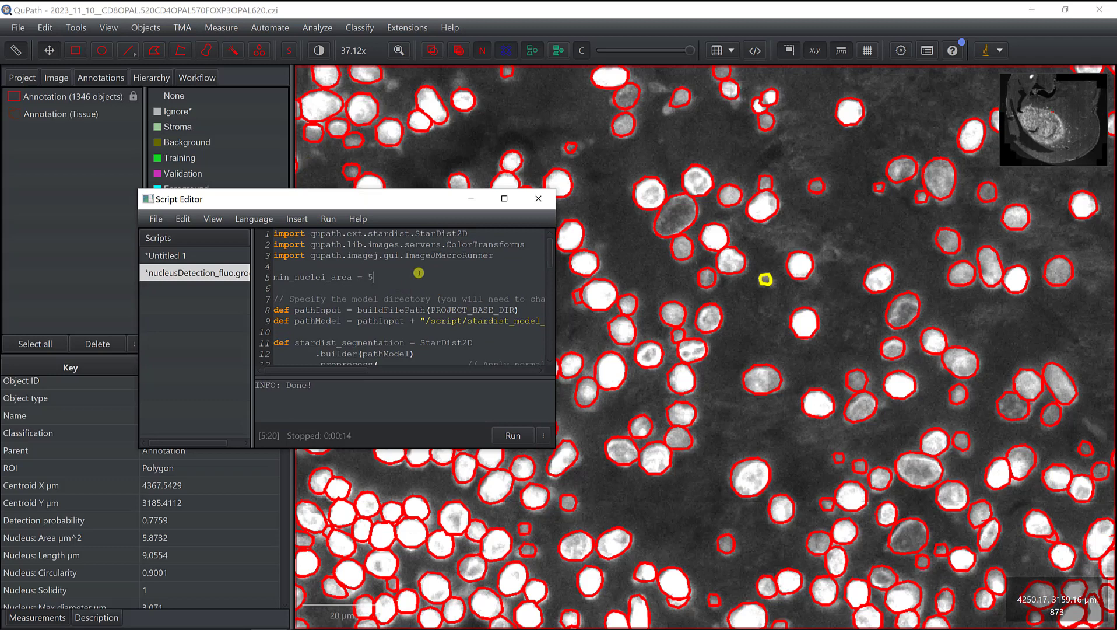
scroll(432, 289, "down", 4)
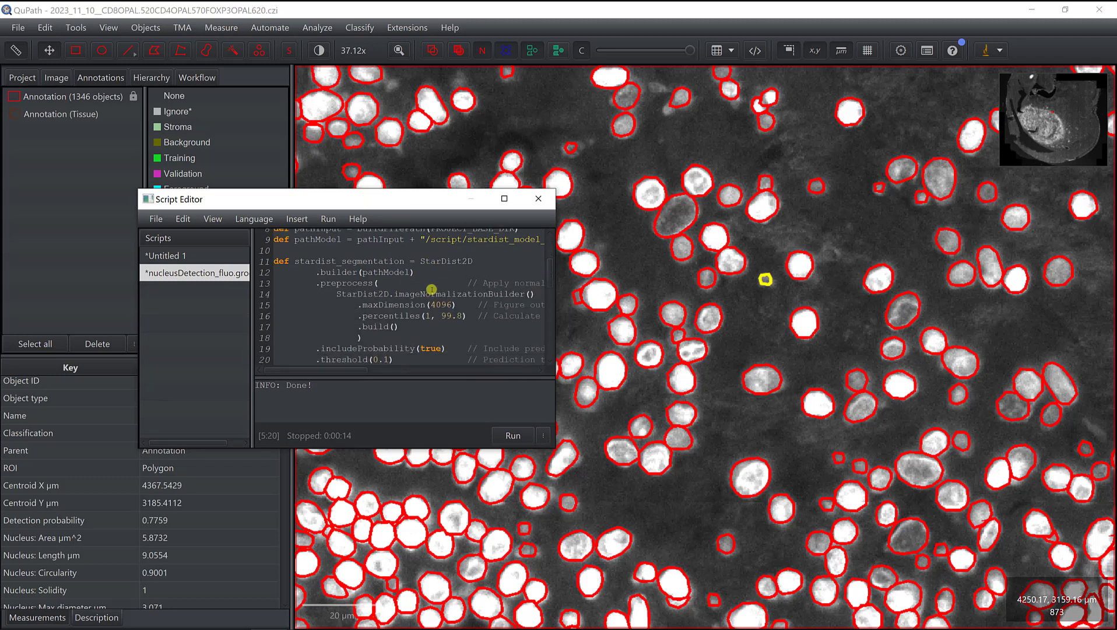
left_click(389, 324)
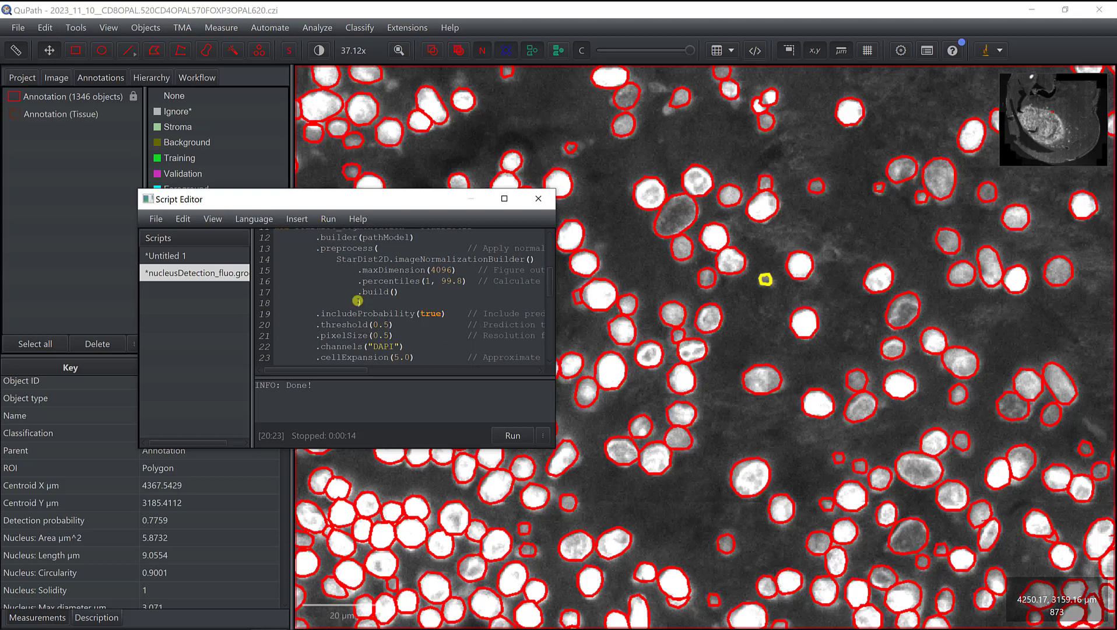
- Run the updated nucleus detection script and review the resulting nucleus outlines across the test rectangle
left_click(329, 219)
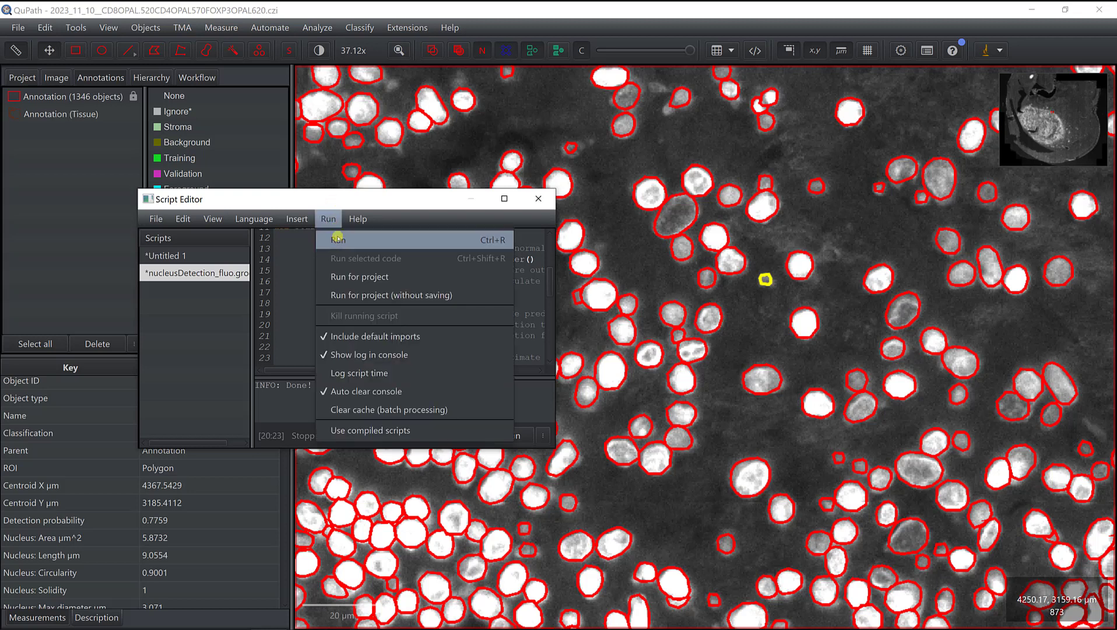
left_click(338, 234)
left_click_drag(364, 200, 261, 240)
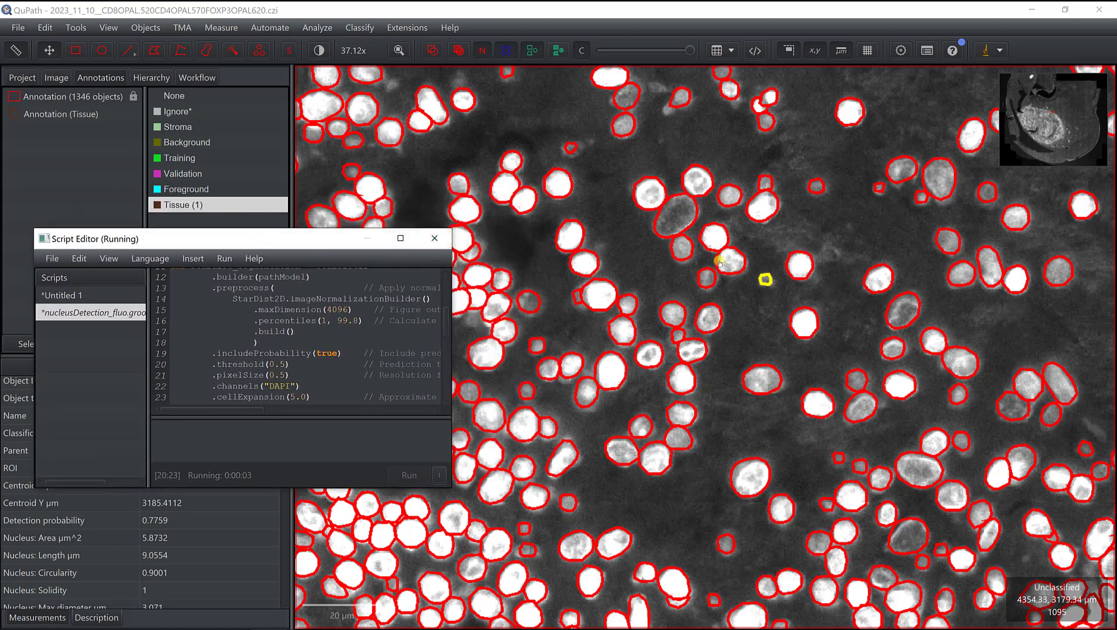
scroll(764, 294, "down", 3)
left_click(765, 306)
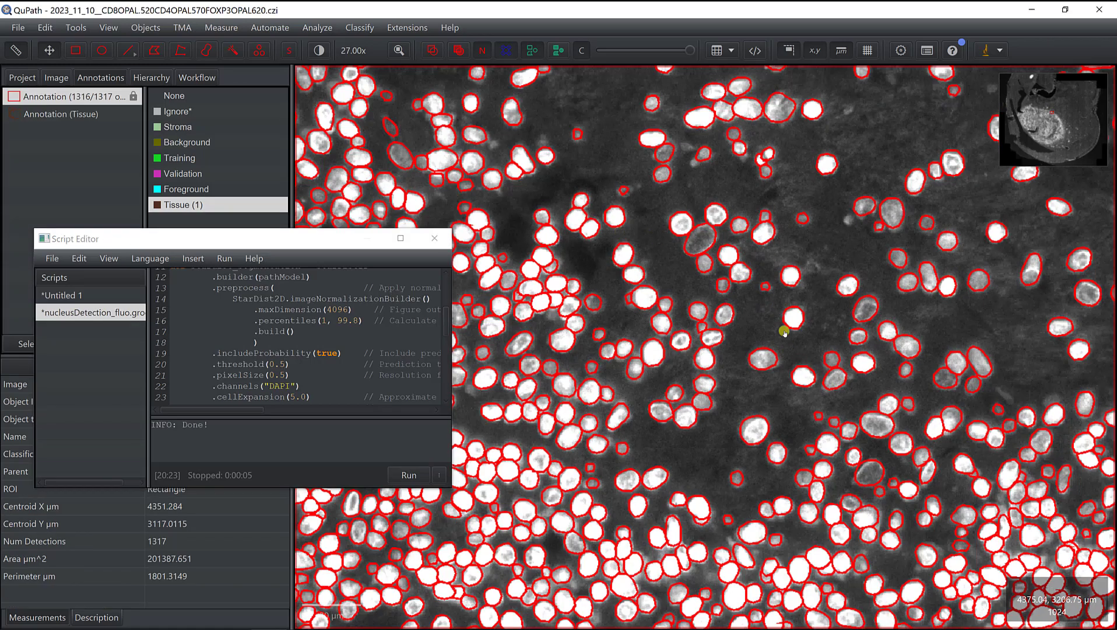
scroll(784, 300, "down", 6)
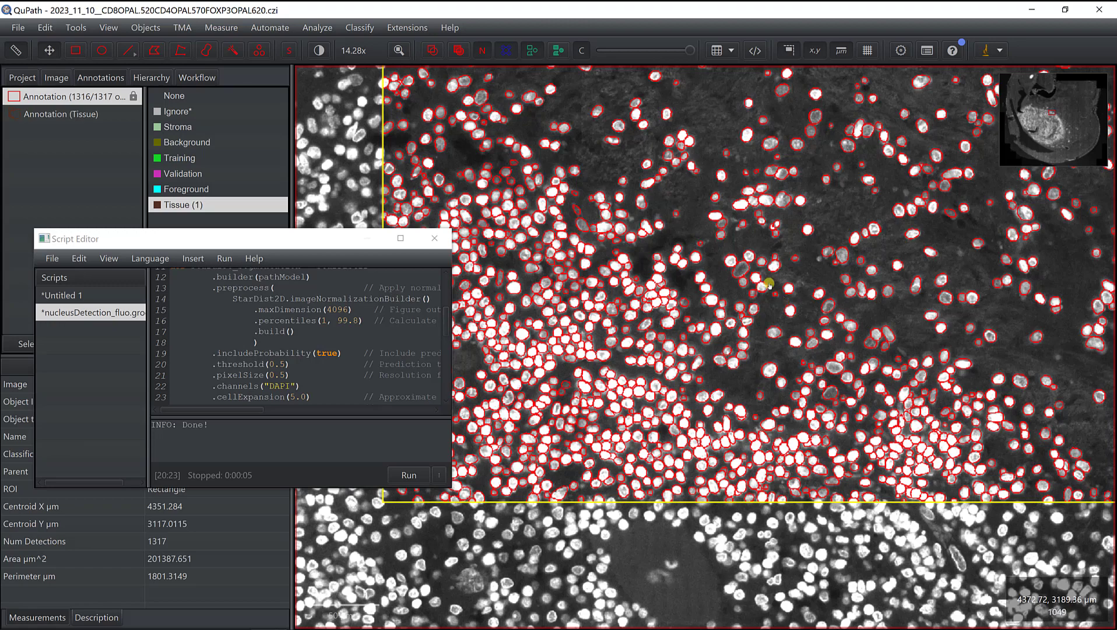
left_click_drag(709, 105, 704, 170)
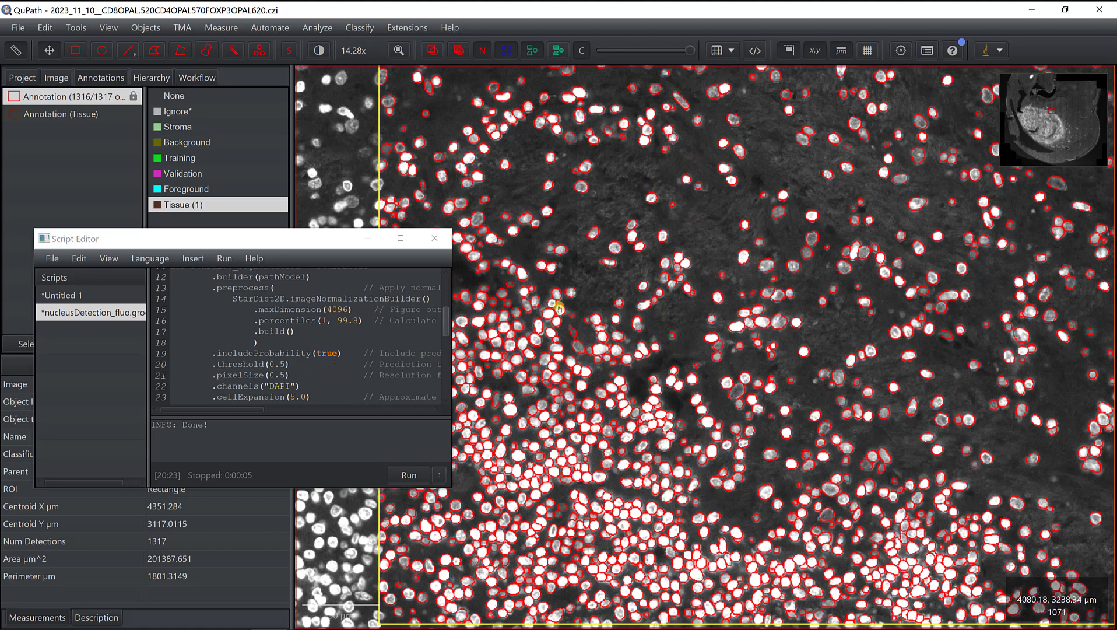
left_click_drag(786, 172, 753, 280)
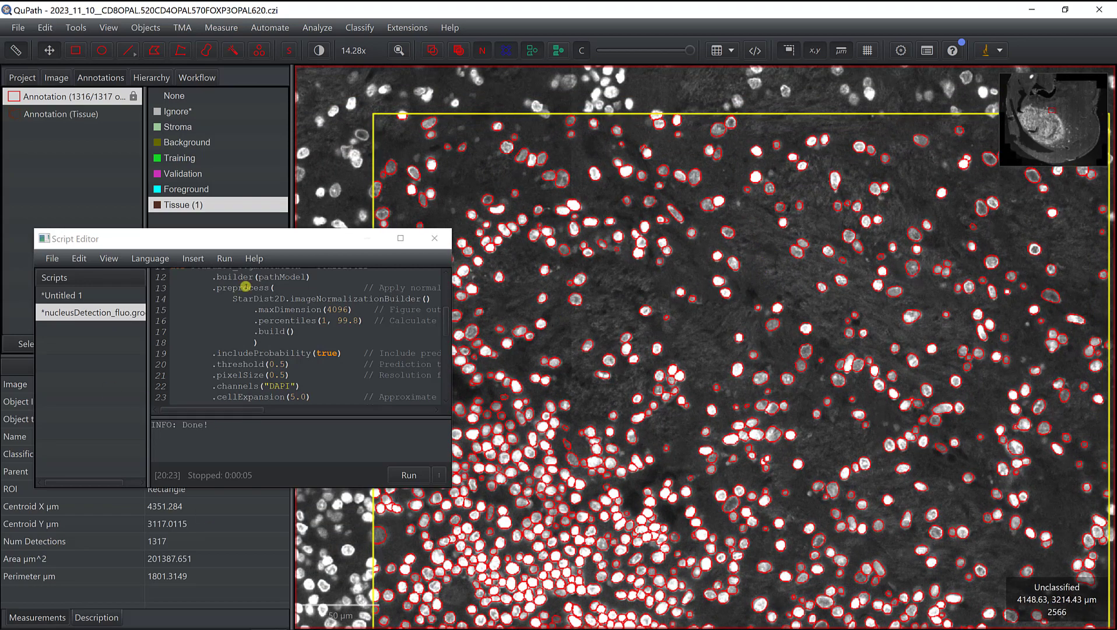
- Delete the test rectangle annotation together with all of its descendant detections
left_click_drag(210, 248, 466, 357)
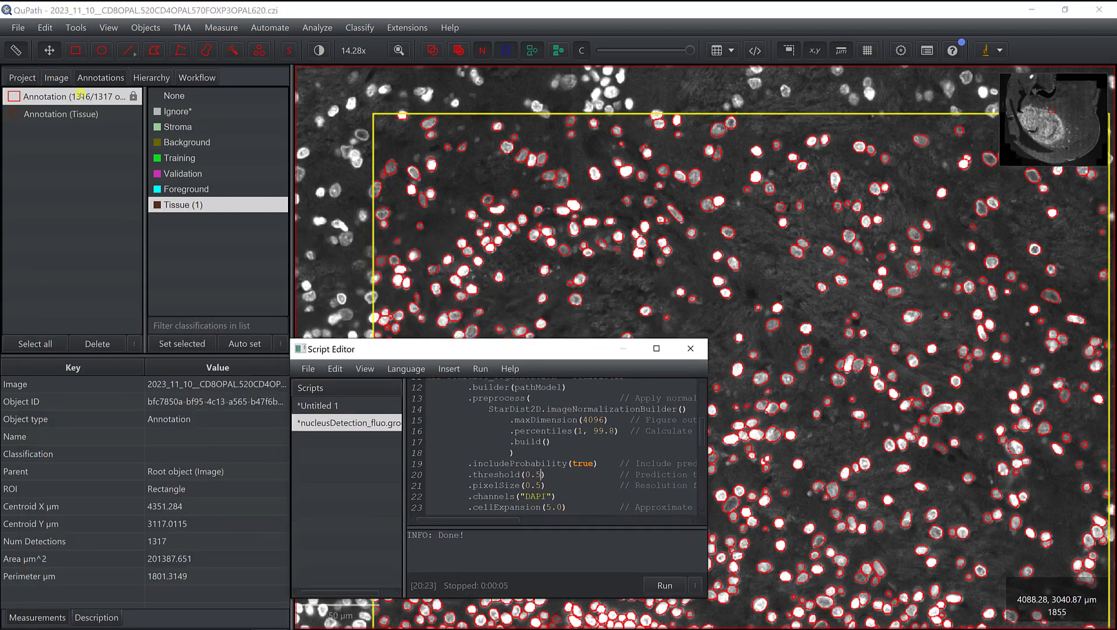
left_click(78, 345)
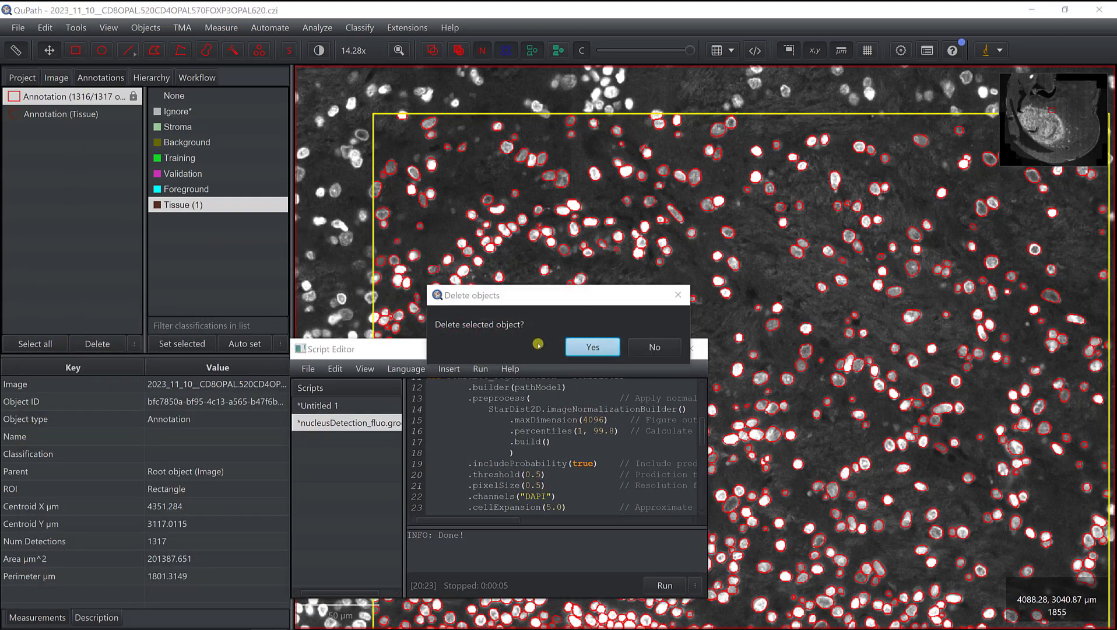
left_click(587, 349)
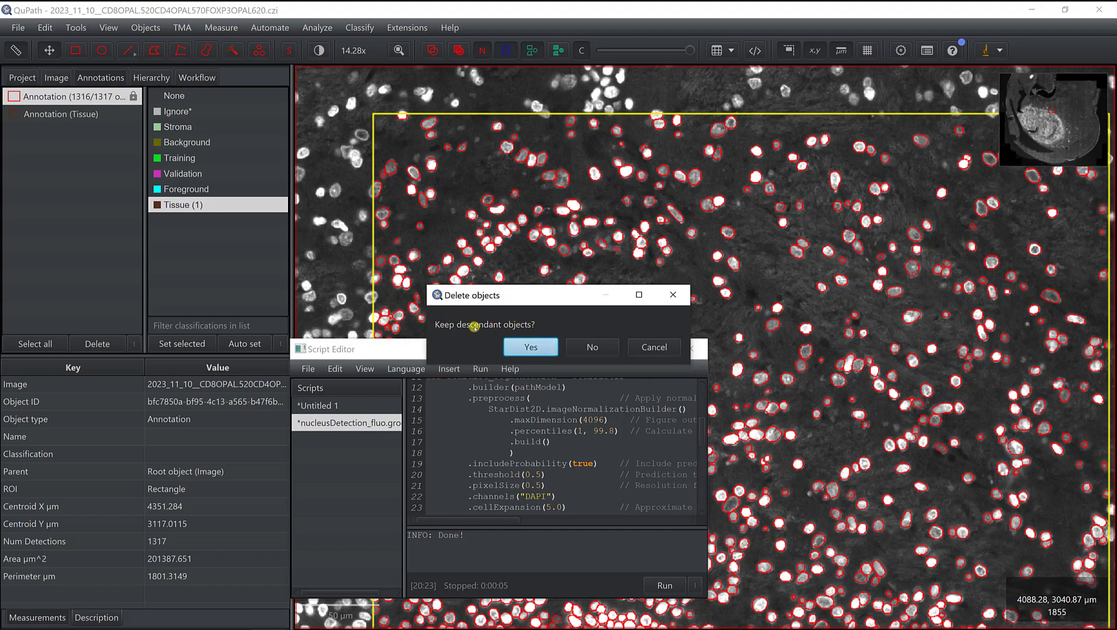
left_click(590, 347)
- Select the Tissue annotation and open the brightness and contrast settings clear of the image
scroll(562, 218, "down", 1)
scroll(562, 218, "down", 10)
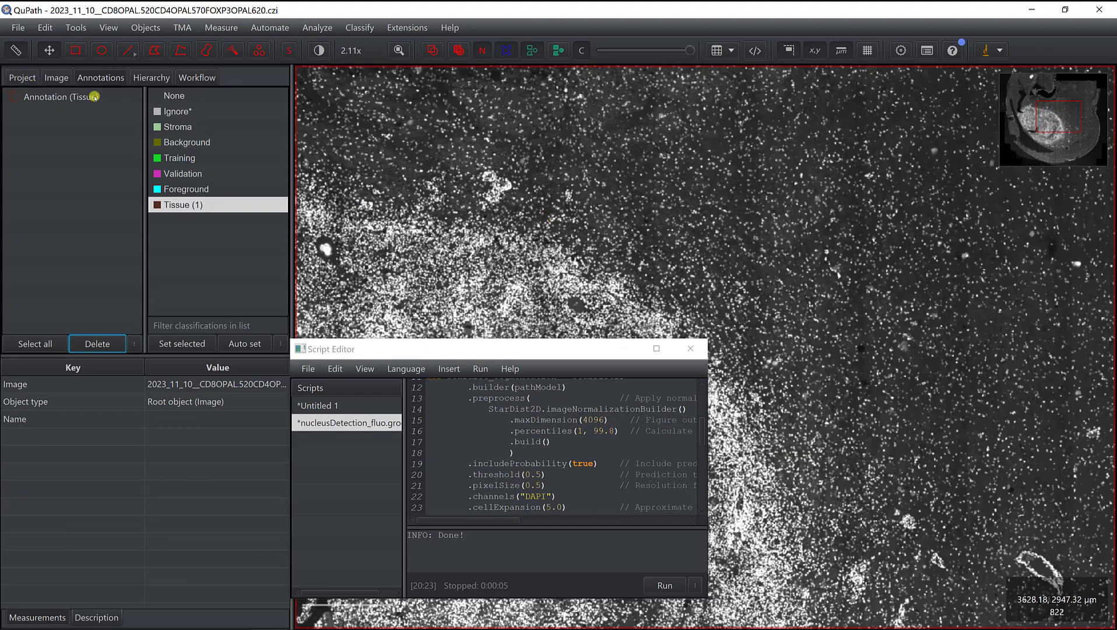
left_click(93, 97)
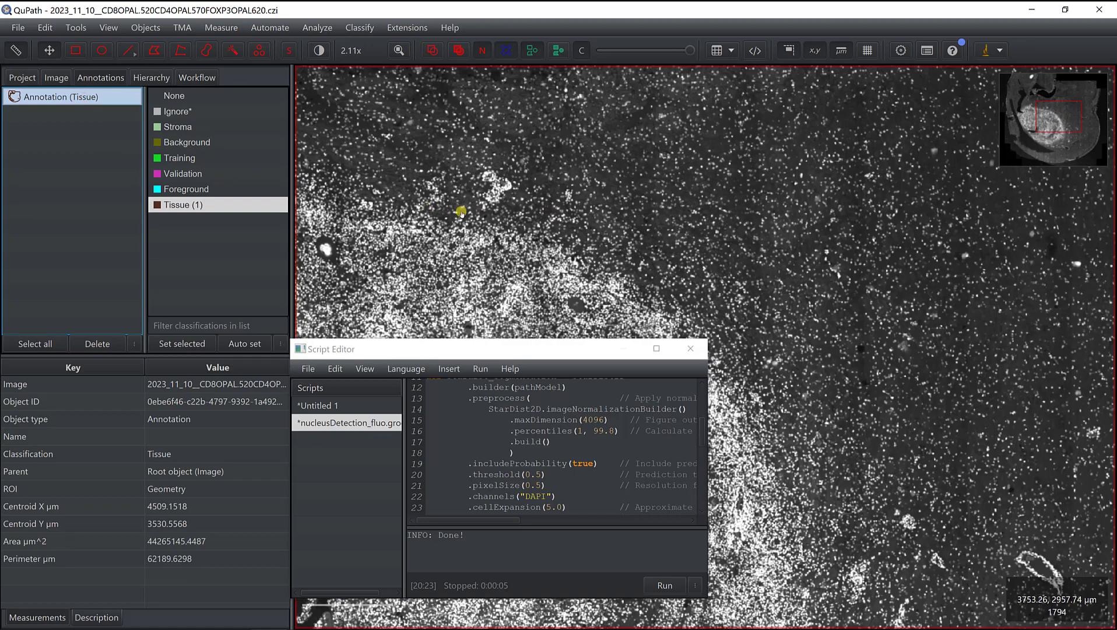
scroll(462, 213, "down", 8)
left_click(319, 50)
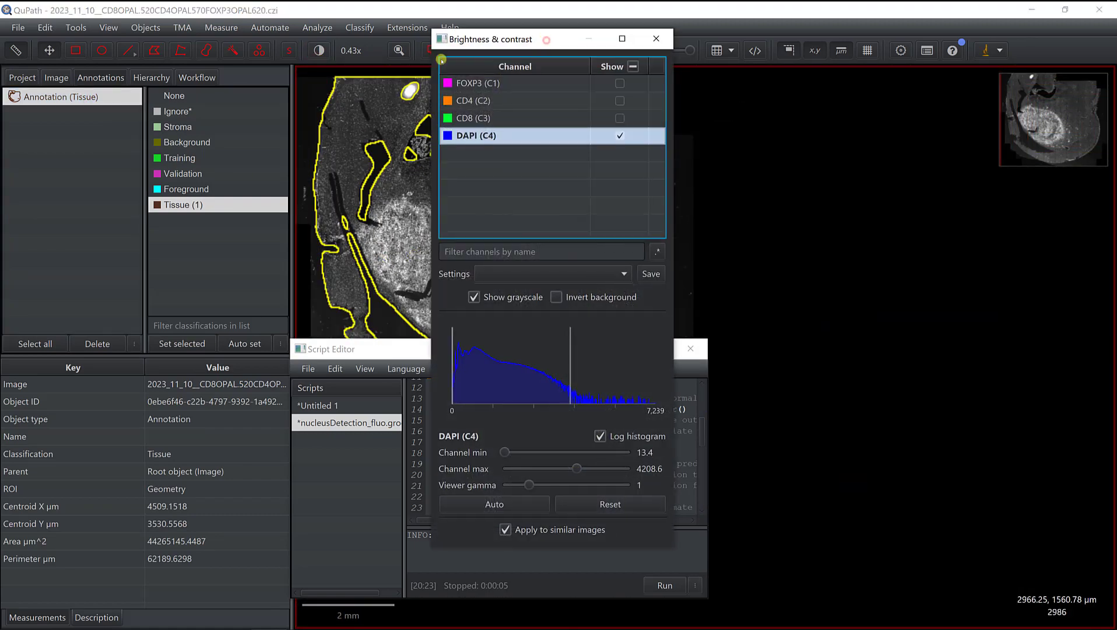
left_click_drag(546, 39, 160, 99)
scroll(513, 327, "up", 3)
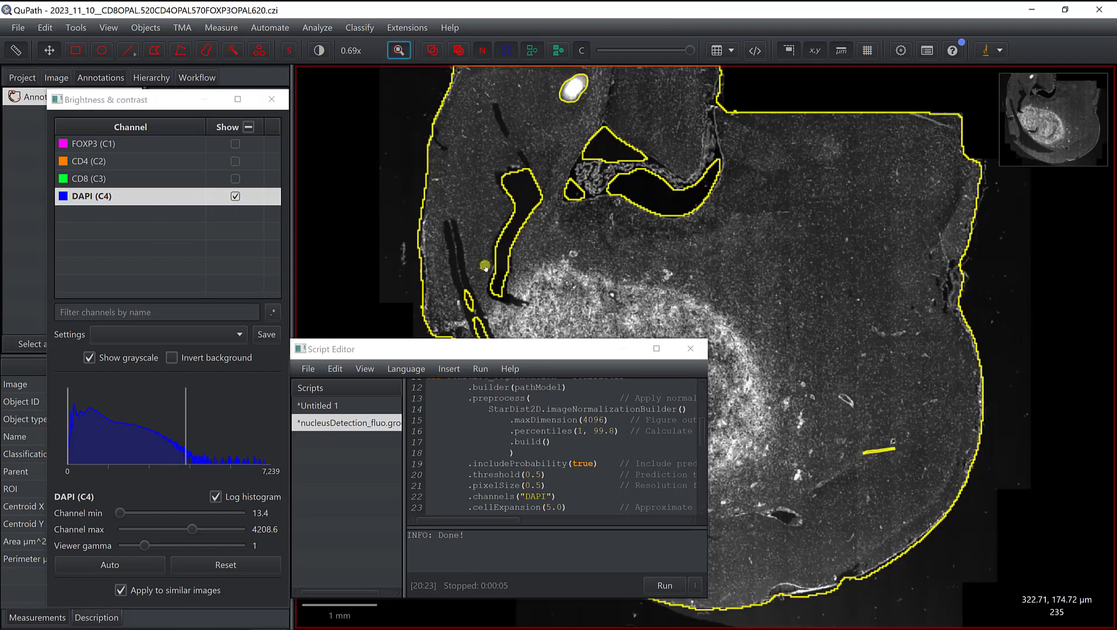
- Move the script window off the tissue and run the nucleus detection script on the selected Tissue annotation
left_click_drag(519, 344, 482, 257)
left_click_drag(232, 284, 250, 274)
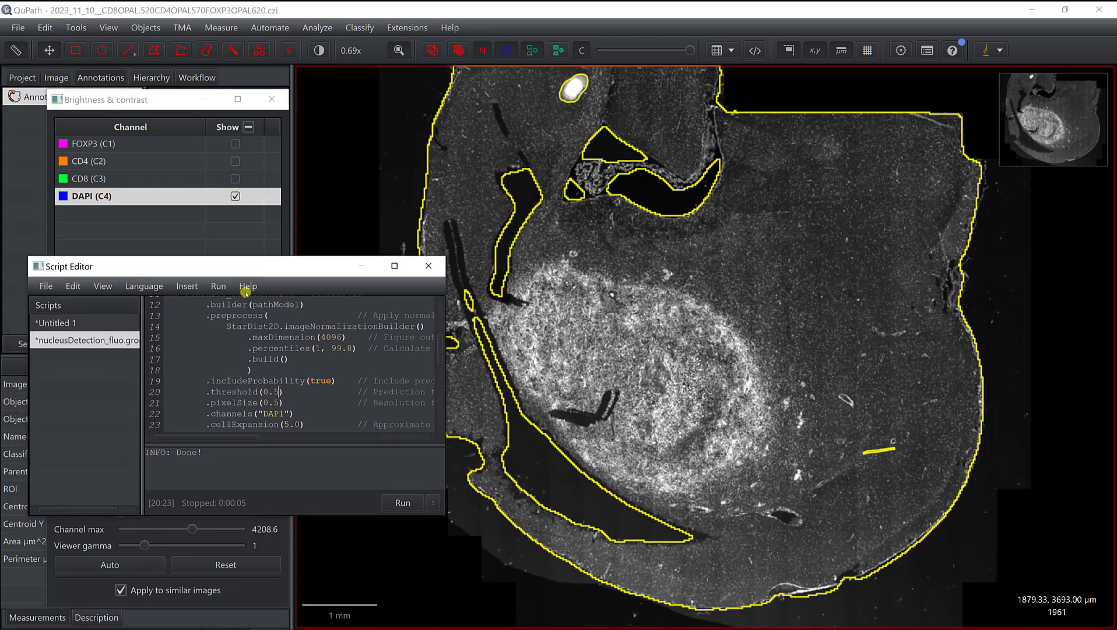
left_click(219, 286)
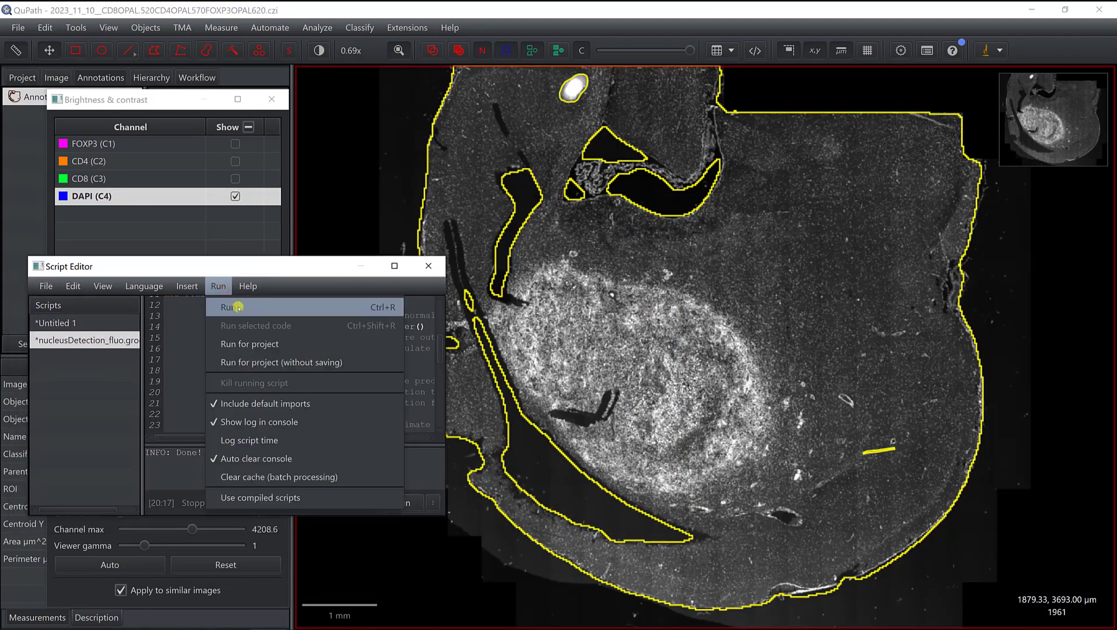
left_click(237, 307)
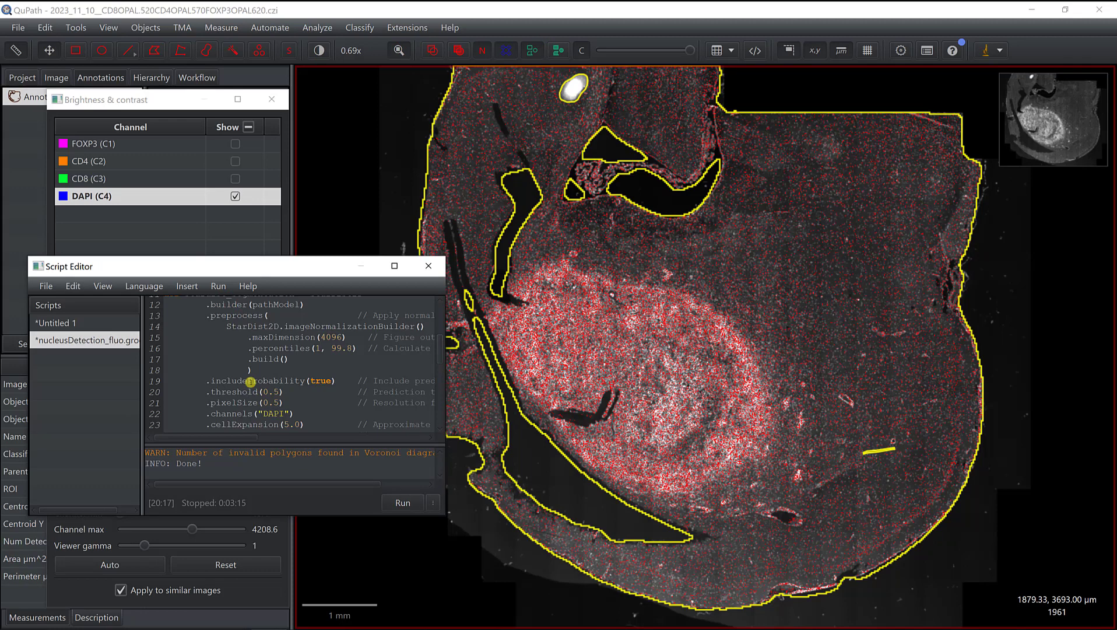
left_click(247, 392)
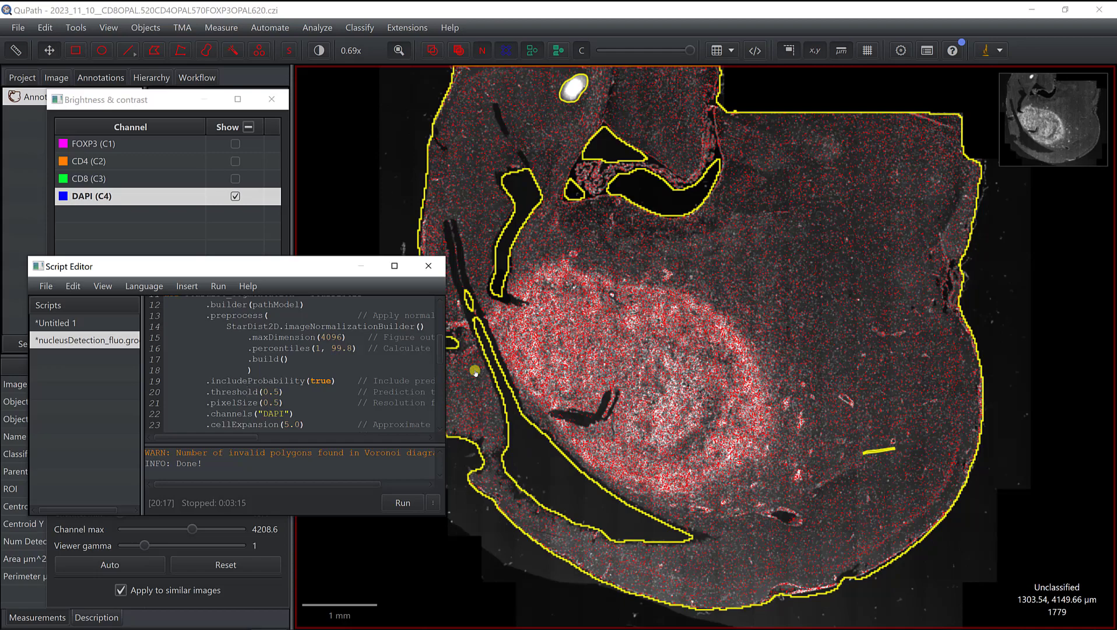
- Examine the detected nucleus outlines against the DAPI signal in the dense central tissue region, both close up and in overview
scroll(640, 395, "up", 1)
scroll(639, 395, "up", 6)
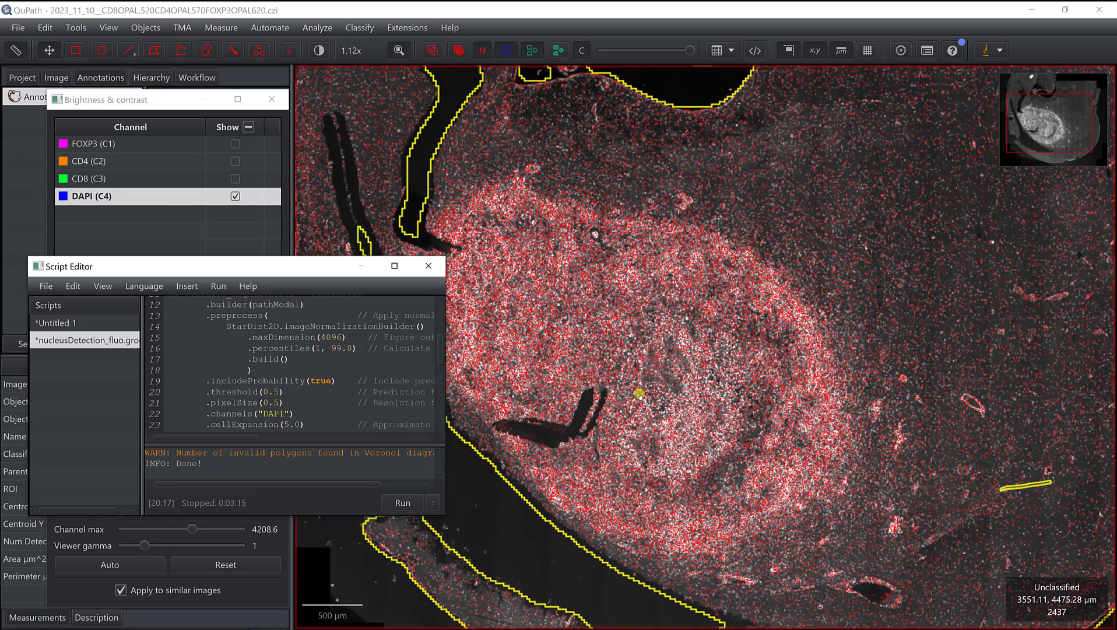
scroll(640, 419, "up", 6)
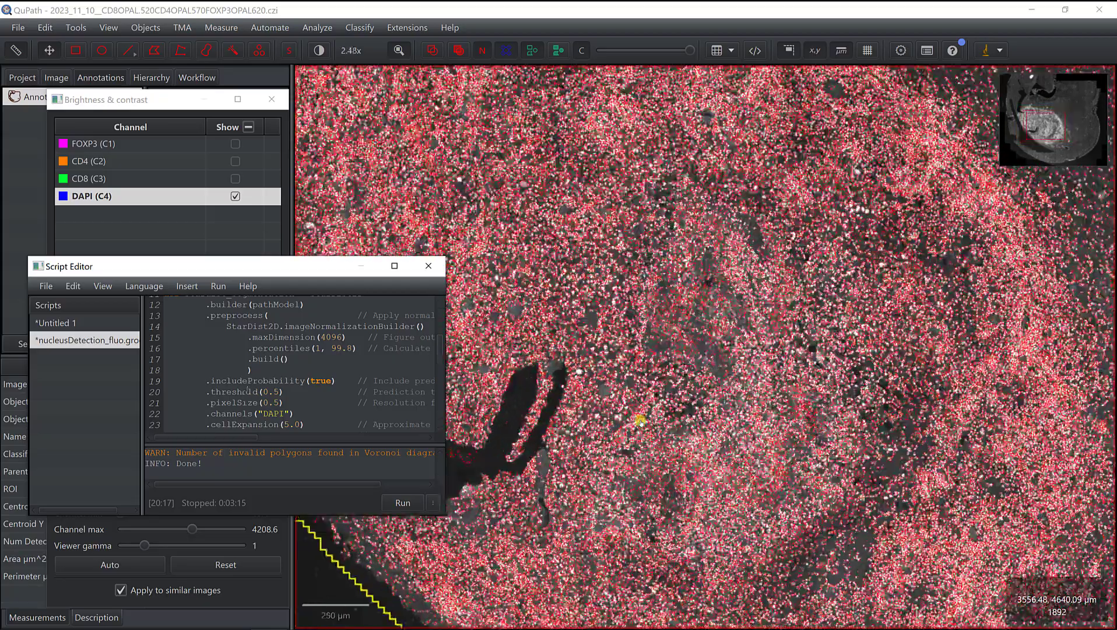
scroll(640, 420, "up", 7)
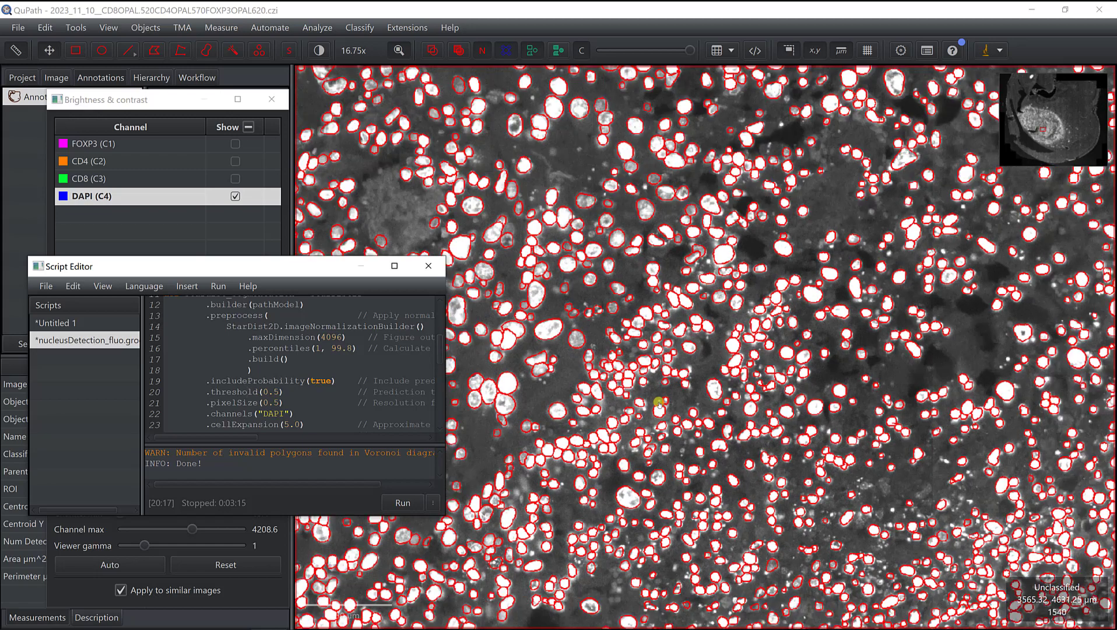
scroll(659, 402, "down", 2)
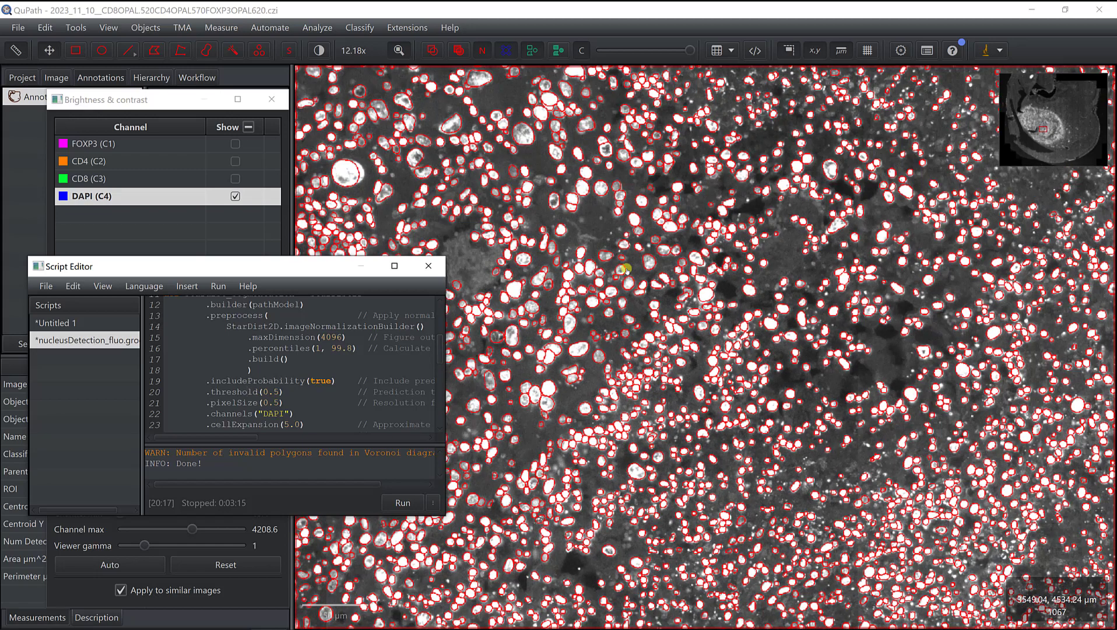
scroll(613, 255, "up", 4)
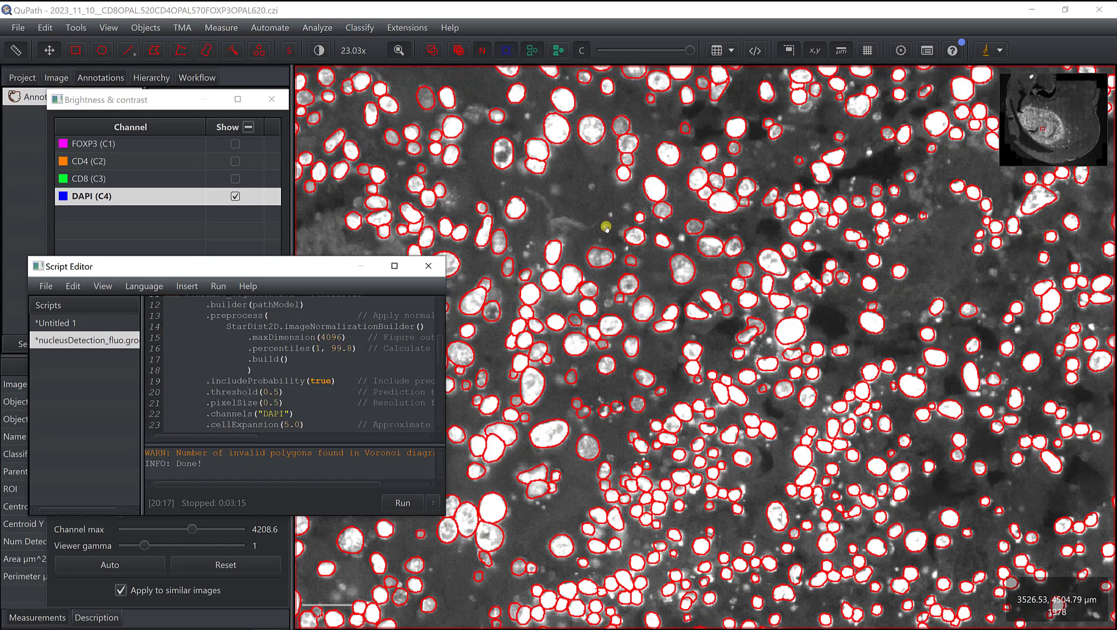
scroll(582, 363, "down", 5)
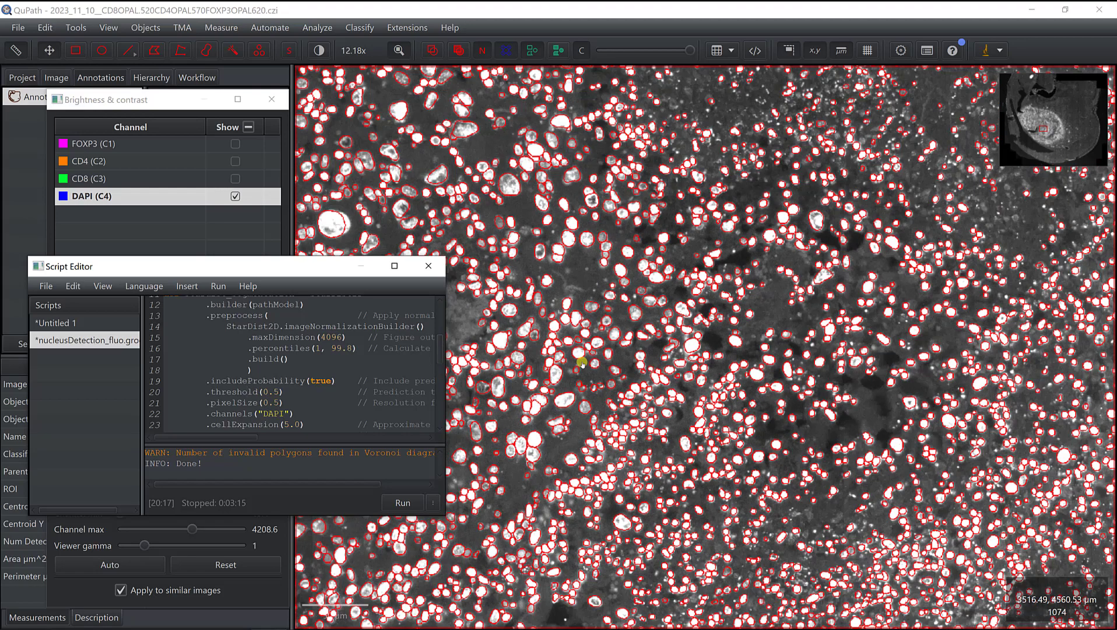
scroll(582, 362, "down", 5)
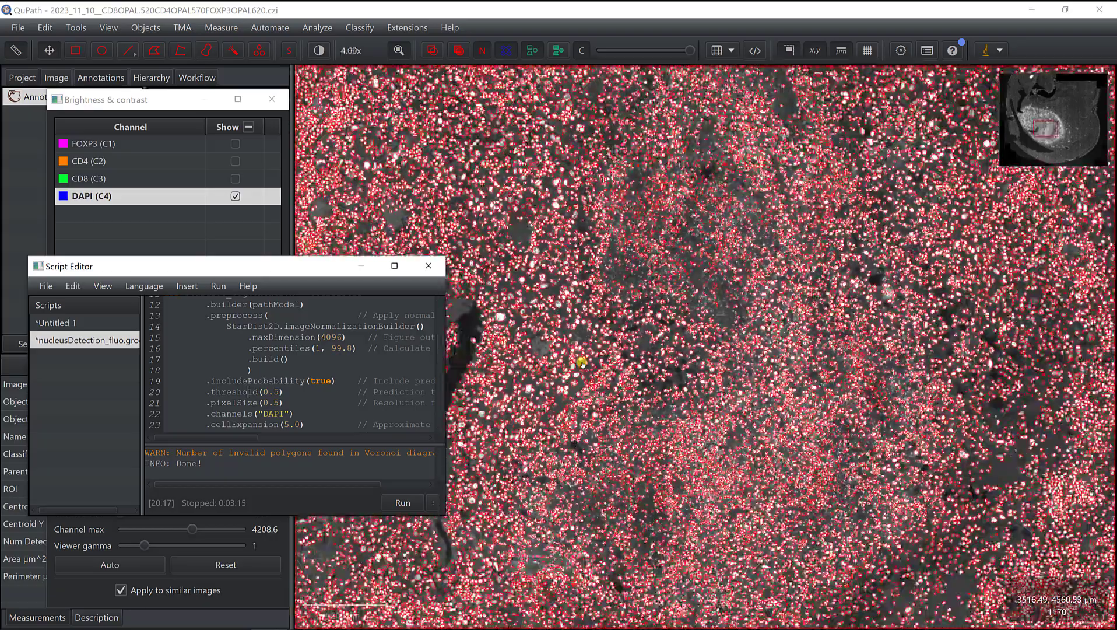
scroll(581, 361, "down", 3)
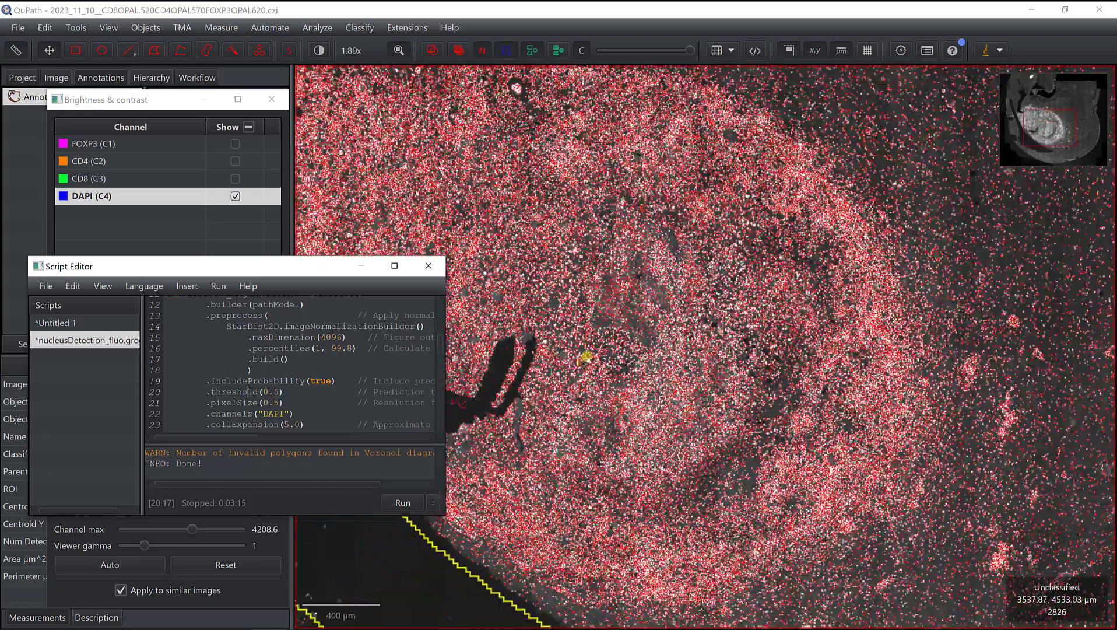
scroll(589, 354, "down", 1)
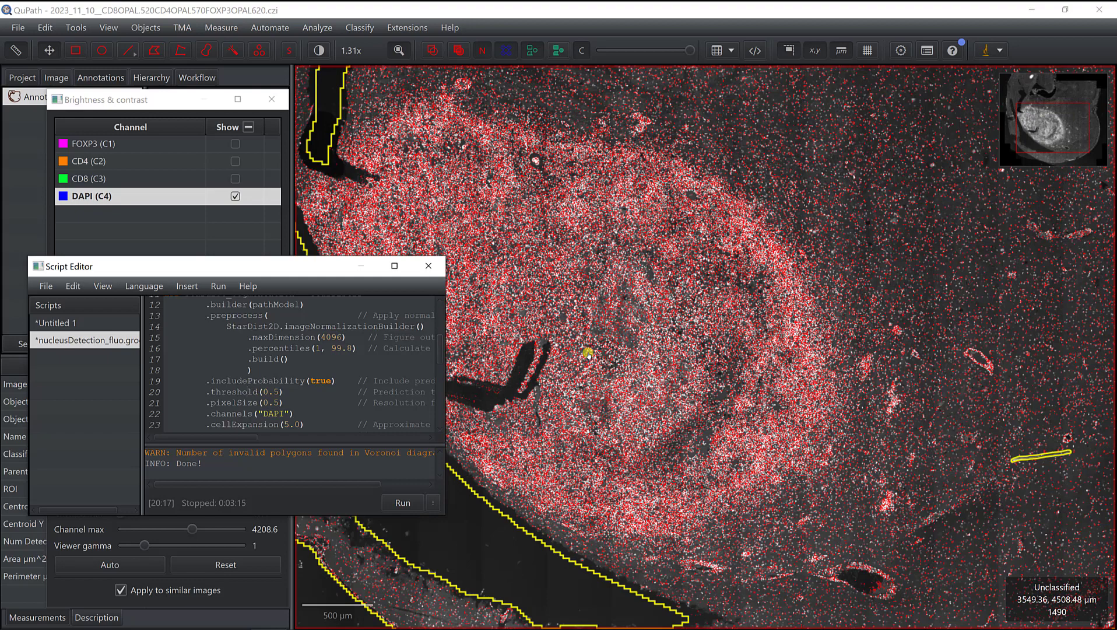